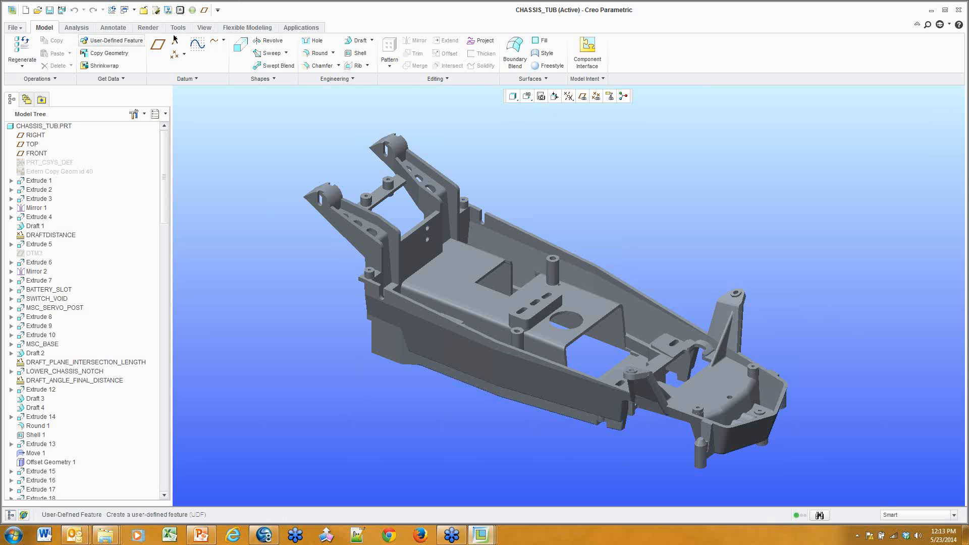
Look over the available modeling, analysis, annotation, tools and applications commands.
{"action": "left_click", "coordinate": [77, 28]}
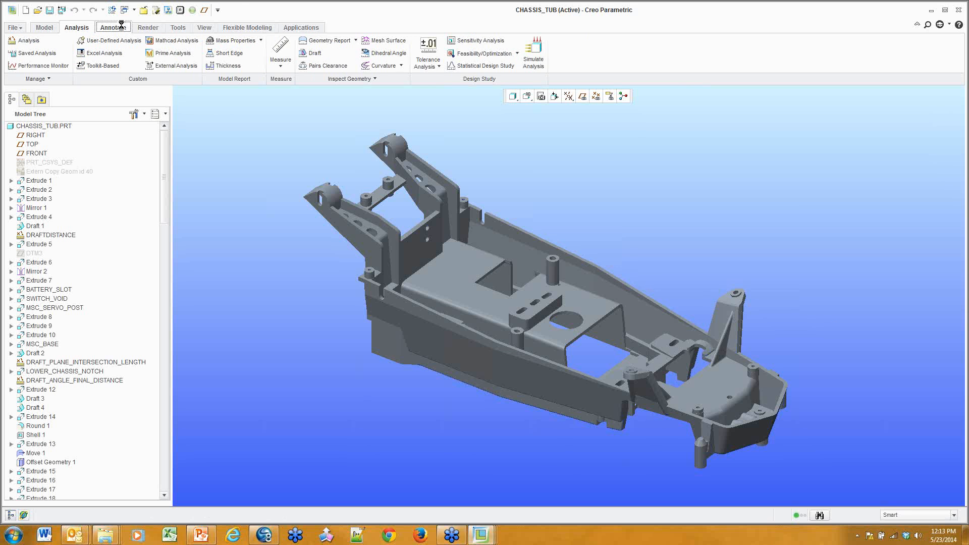
{"action": "left_click", "coordinate": [152, 28]}
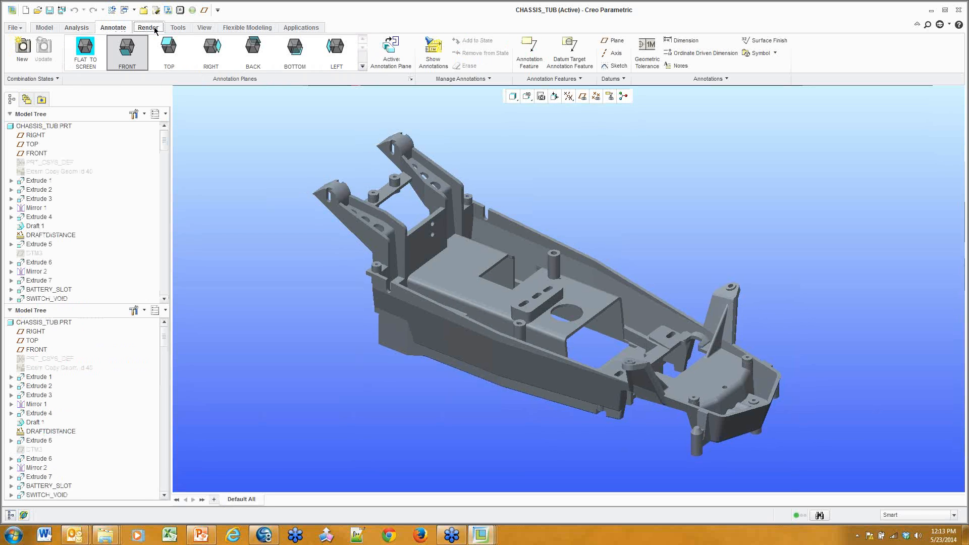
{"action": "left_click", "coordinate": [53, 28]}
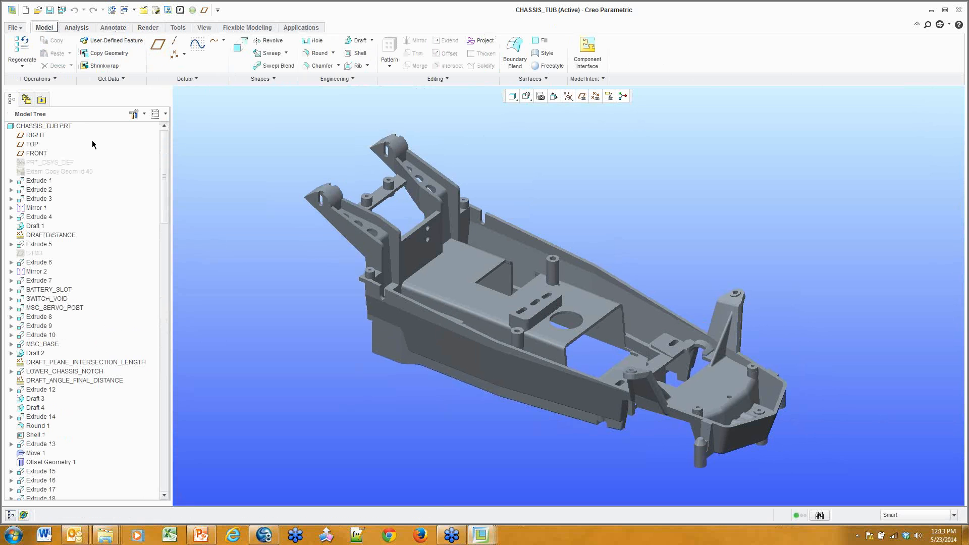
{"action": "left_click", "coordinate": [86, 27]}
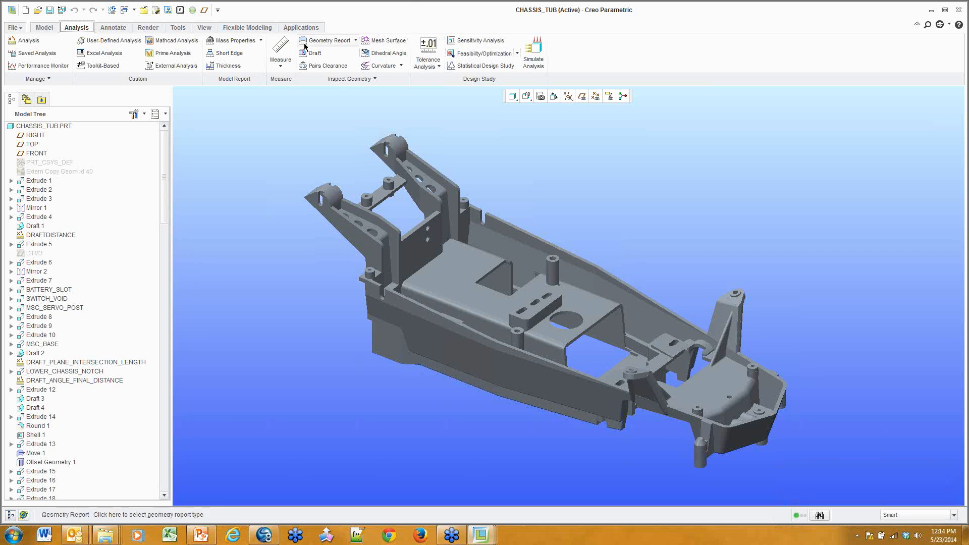
{"action": "left_click", "coordinate": [299, 28]}
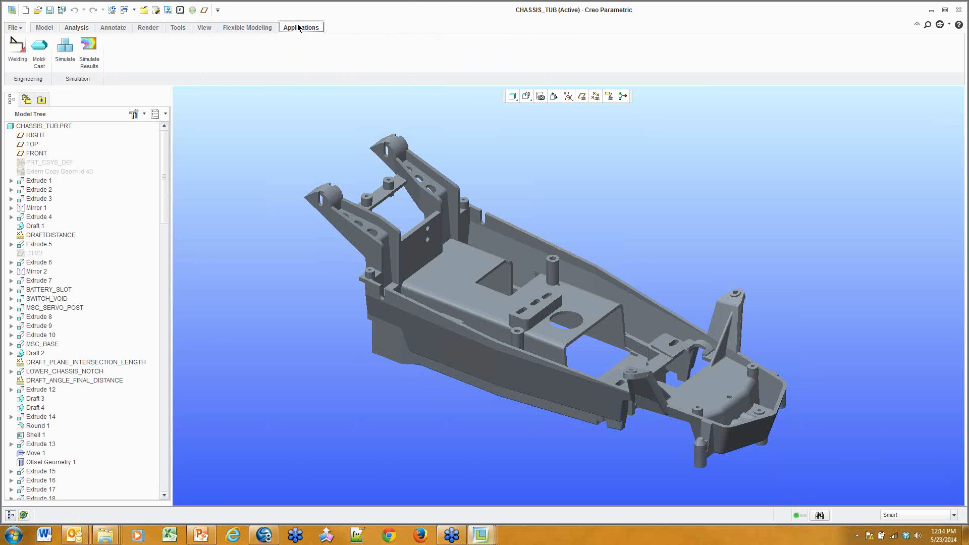
{"action": "left_click", "coordinate": [14, 27]}
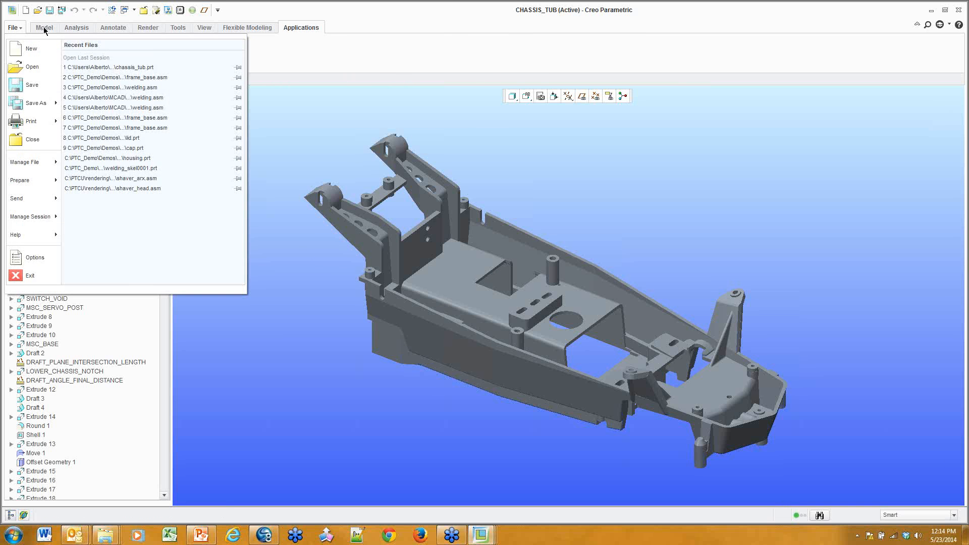
{"action": "left_click", "coordinate": [44, 29]}
{"action": "left_click", "coordinate": [76, 28]}
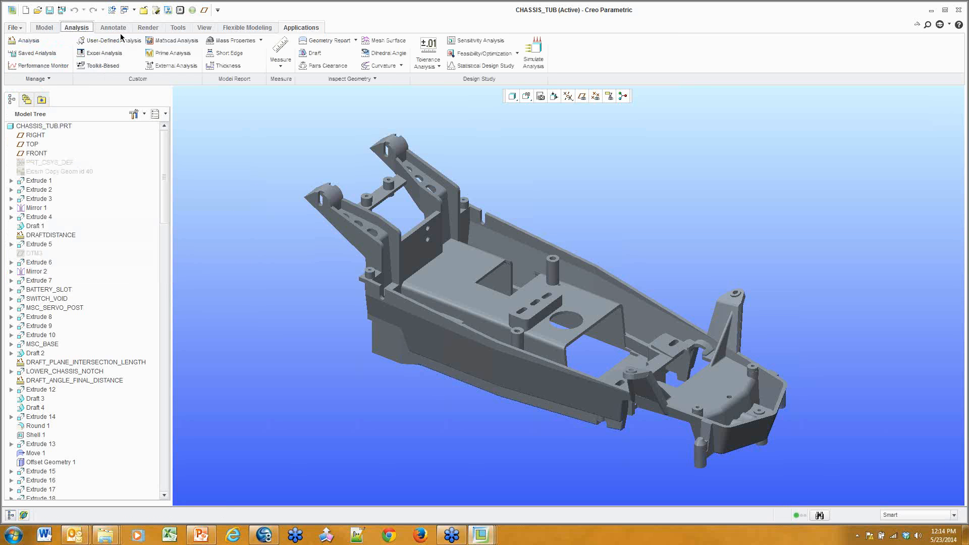
{"action": "left_click", "coordinate": [189, 26]}
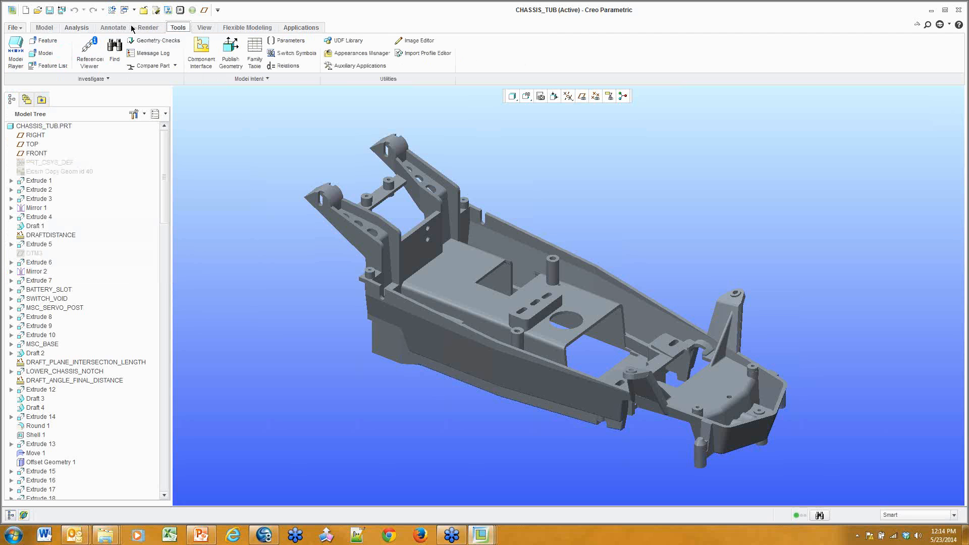
{"action": "left_click", "coordinate": [48, 28]}
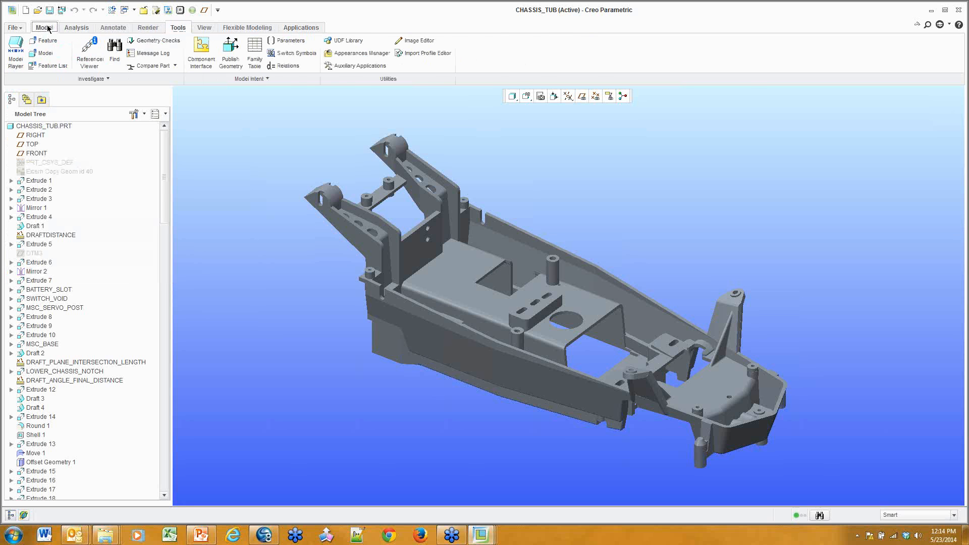
Search the commands for "fami" to locate Family Table, and for "simu" to locate Simulate, clearing each search.
{"action": "left_click", "coordinate": [929, 24]}
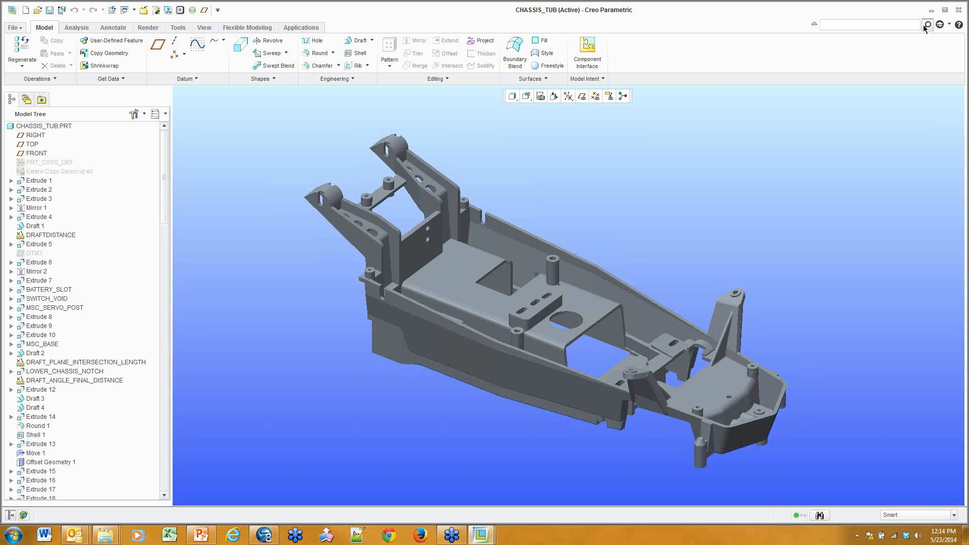
{"action": "type", "text": "family"}
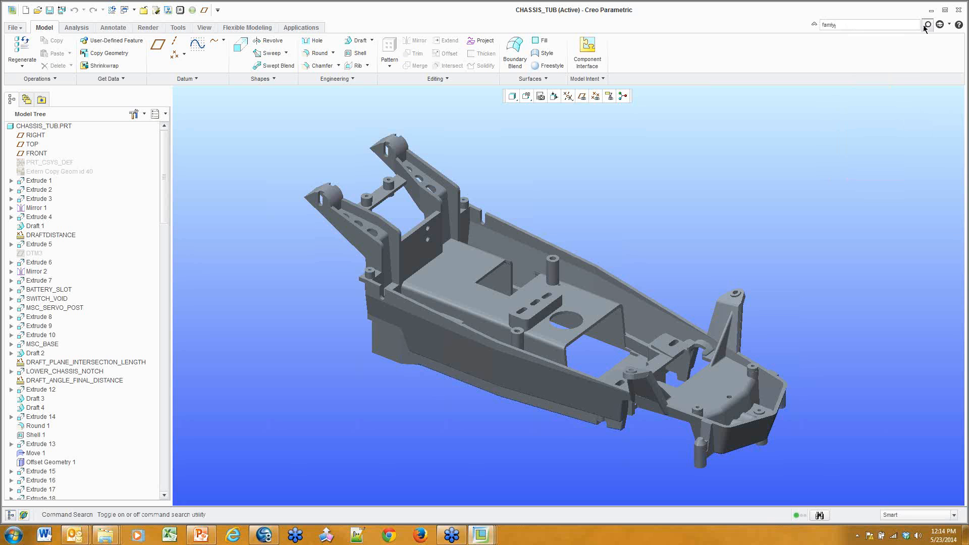
{"action": "key", "text": "BackSpace"}
{"action": "key", "text": "BackSpace"}
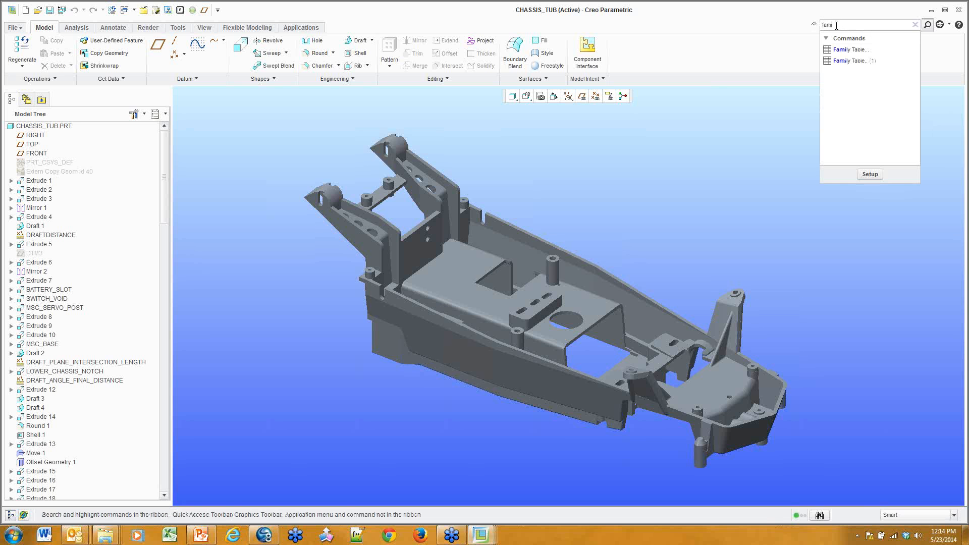
{"action": "mouse_move", "coordinate": [850, 53]}
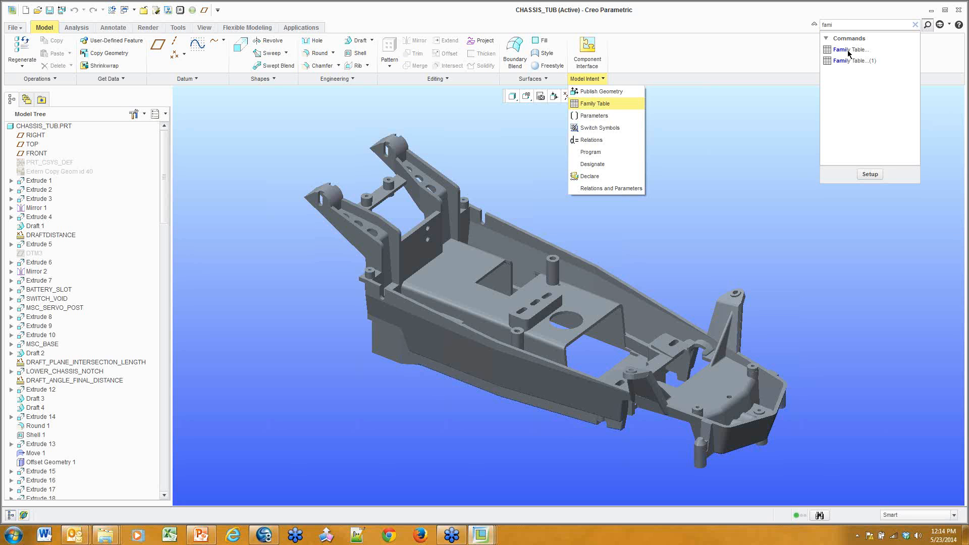
{"action": "left_click", "coordinate": [915, 25]}
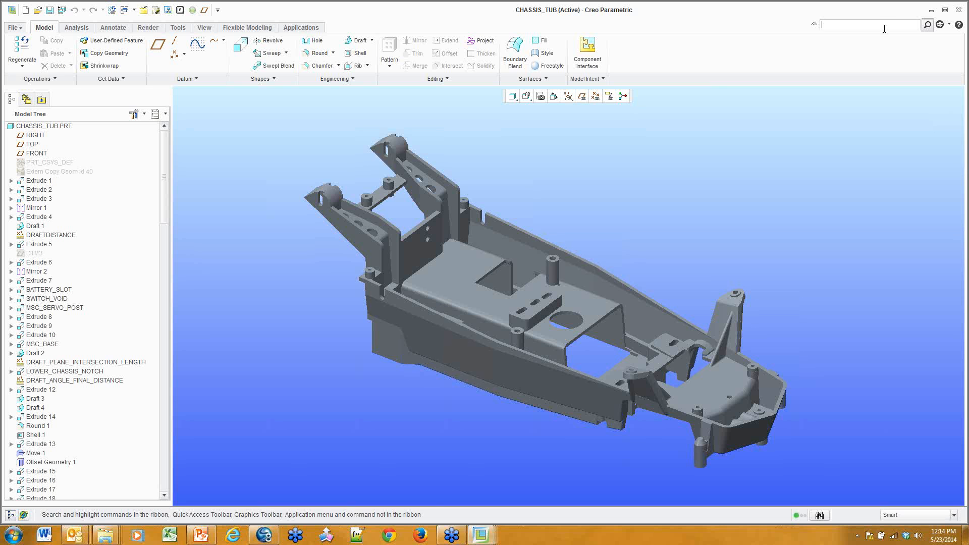
{"action": "type", "text": "simu"}
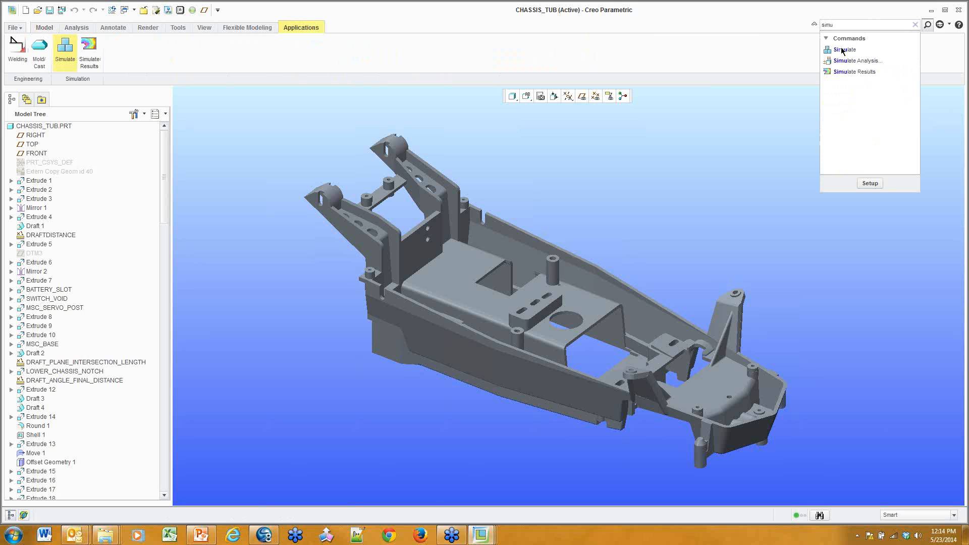
{"action": "left_click", "coordinate": [916, 25]}
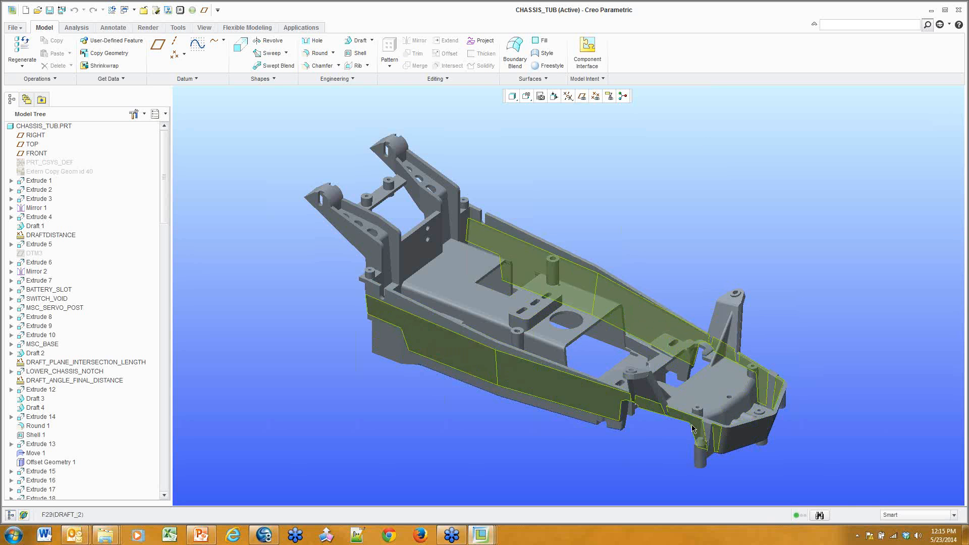
Inspect the chassis tub's underside ribs, interior bosses and slots, and front shock towers up close.
{"action": "scroll", "coordinate": [687, 457], "scroll_direction": "up", "scroll_amount": 5}
{"action": "scroll", "coordinate": [687, 457], "scroll_direction": "down", "scroll_amount": 10}
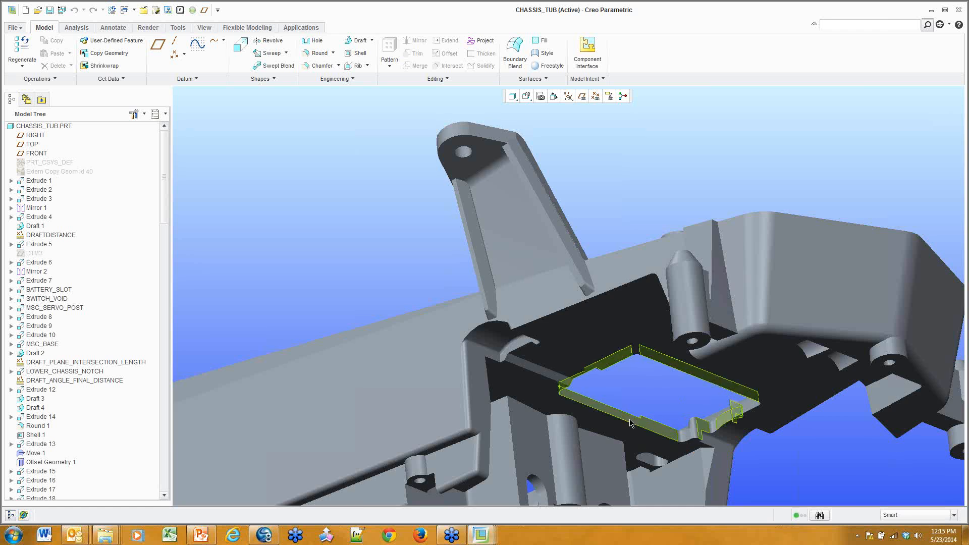
{"action": "scroll", "coordinate": [596, 429], "scroll_direction": "up", "scroll_amount": 6}
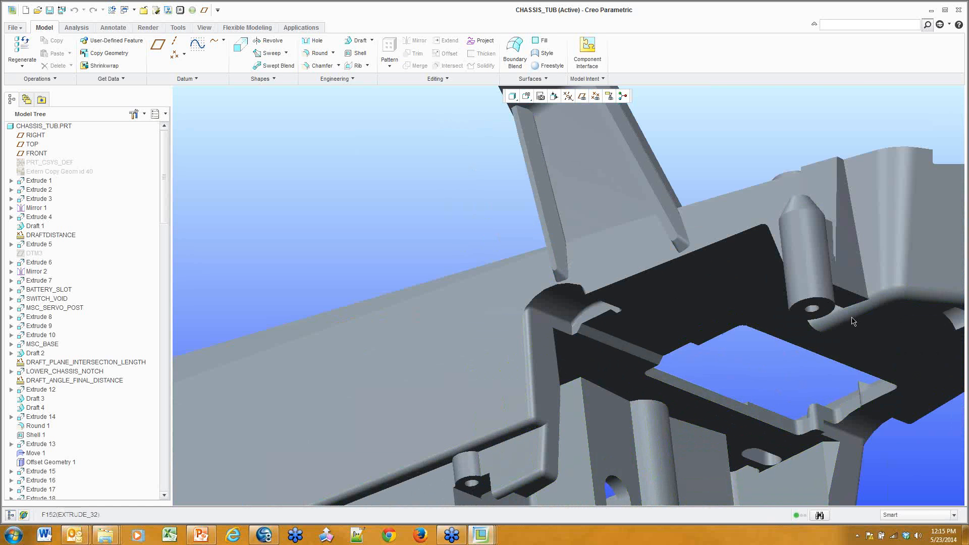
{"action": "scroll", "coordinate": [799, 377], "scroll_direction": "down", "scroll_amount": 5}
{"action": "scroll", "coordinate": [676, 404], "scroll_direction": "up", "scroll_amount": 6}
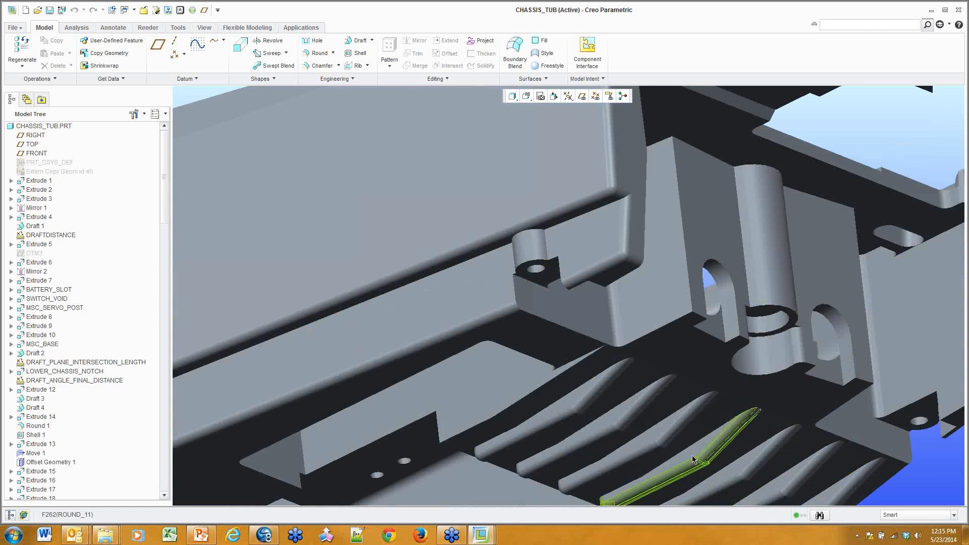
{"action": "middle_click_drag", "start_coordinate": [674, 401], "coordinate": [521, 212], "text": "shift"}
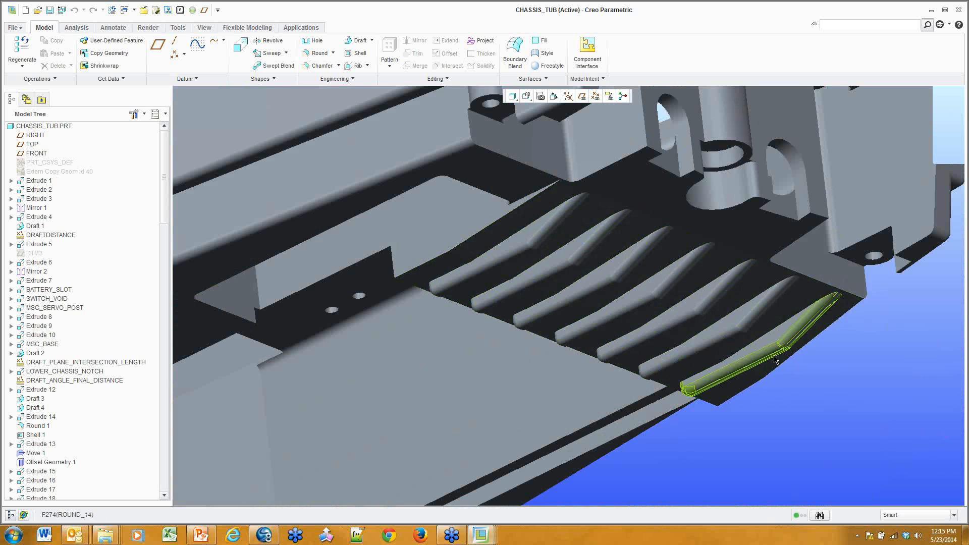
{"action": "mouse_move", "coordinate": [574, 270]}
{"action": "middle_mouse_down"}
{"action": "mouse_move", "coordinate": [544, 372]}
{"action": "mouse_move", "coordinate": [552, 384]}
{"action": "middle_mouse_up"}
{"action": "scroll", "coordinate": [575, 308], "scroll_direction": "up", "scroll_amount": 3}
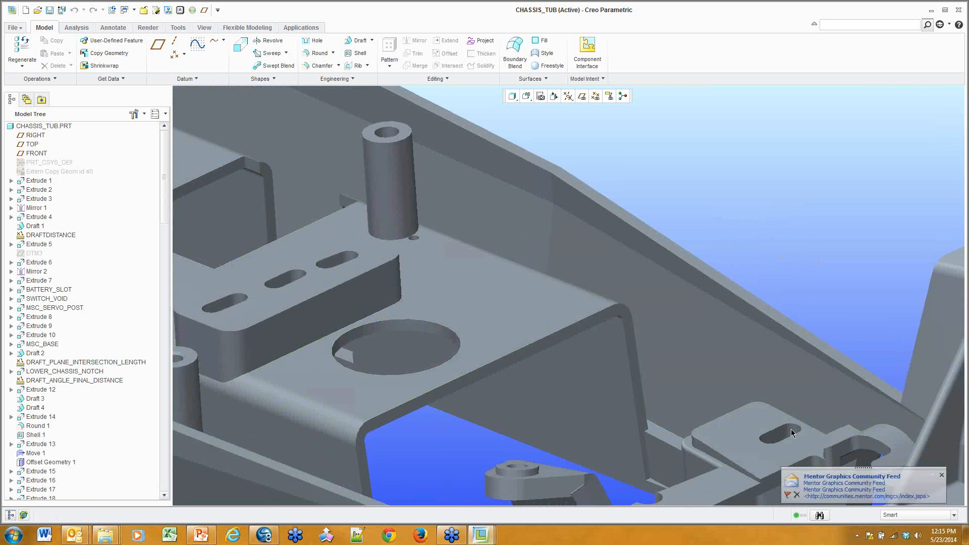
{"action": "middle_click_drag", "start_coordinate": [791, 429], "coordinate": [752, 222], "text": "shift"}
{"action": "middle_click_drag", "start_coordinate": [692, 264], "coordinate": [637, 294]}
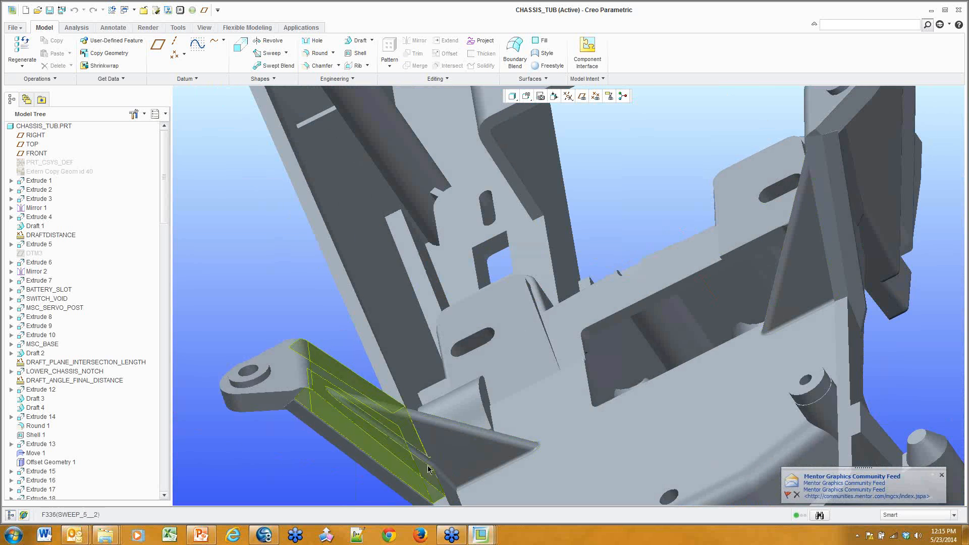
{"action": "mouse_move", "coordinate": [520, 463]}
{"action": "middle_mouse_down"}
{"action": "mouse_move", "coordinate": [540, 444]}
{"action": "mouse_move", "coordinate": [574, 439]}
{"action": "mouse_move", "coordinate": [588, 417]}
{"action": "mouse_move", "coordinate": [674, 391]}
{"action": "mouse_move", "coordinate": [645, 374]}
{"action": "mouse_move", "coordinate": [702, 322]}
{"action": "mouse_move", "coordinate": [637, 343]}
{"action": "mouse_move", "coordinate": [656, 394]}
{"action": "middle_mouse_up"}
{"action": "scroll", "coordinate": [704, 320], "scroll_direction": "up", "scroll_amount": 4}
{"action": "scroll", "coordinate": [637, 343], "scroll_direction": "down", "scroll_amount": 3}
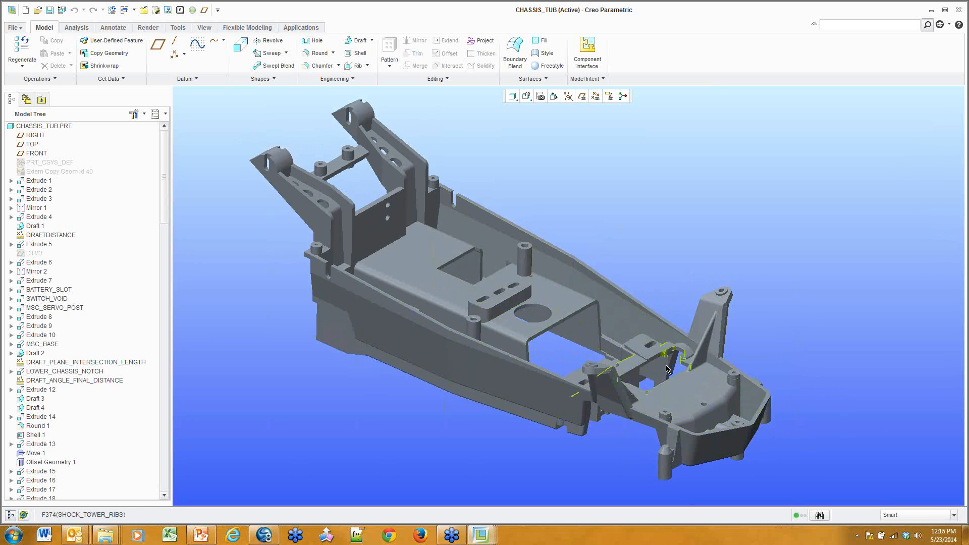
Examine the chassis tub from above, including the slotted mounting pads behind the front shock towers.
{"action": "middle_click_drag", "start_coordinate": [614, 406], "coordinate": [622, 433]}
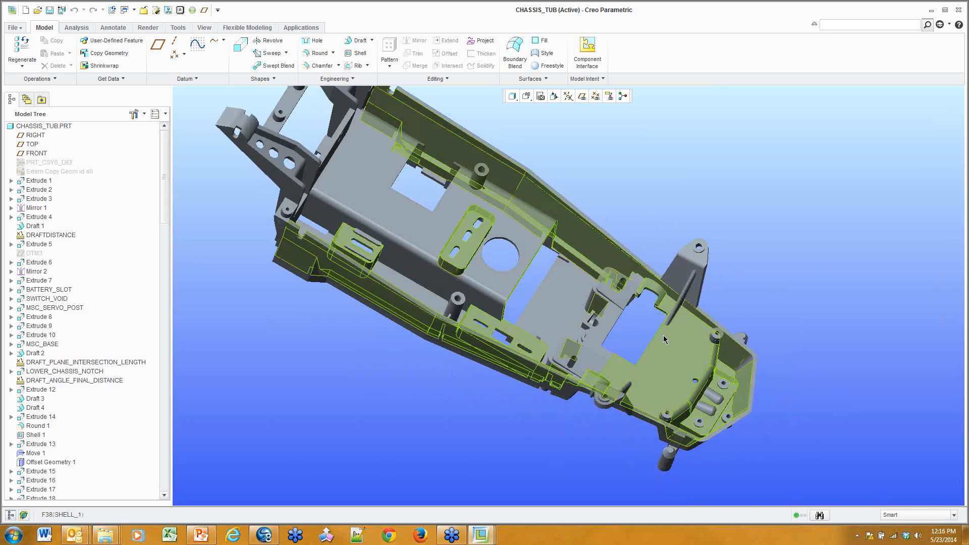
{"action": "scroll", "coordinate": [669, 335], "scroll_direction": "down", "scroll_amount": 3}
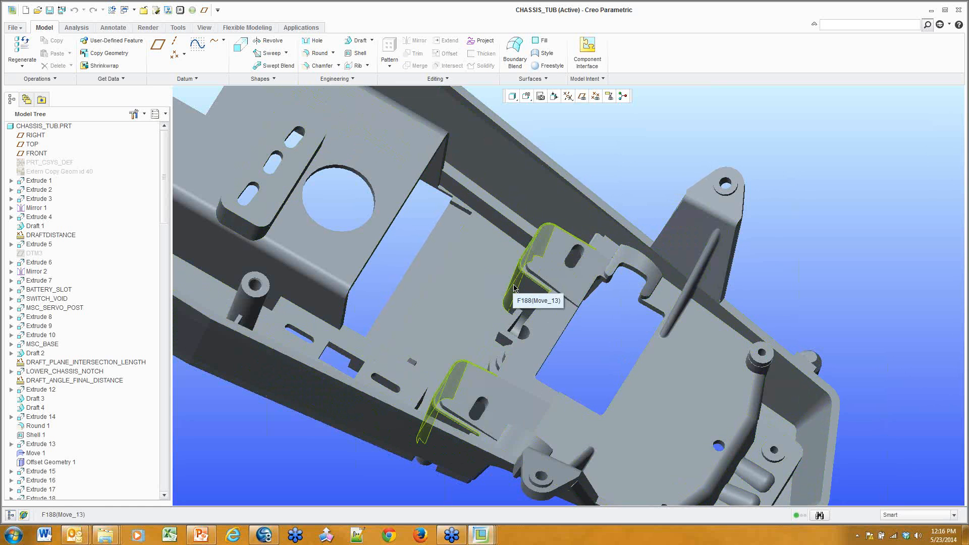
{"action": "scroll", "coordinate": [524, 295], "scroll_direction": "up", "scroll_amount": 3}
{"action": "middle_click_drag", "start_coordinate": [522, 287], "coordinate": [574, 308]}
{"action": "scroll", "coordinate": [605, 323], "scroll_direction": "up", "scroll_amount": 2}
{"action": "scroll", "coordinate": [573, 311], "scroll_direction": "down", "scroll_amount": 1}
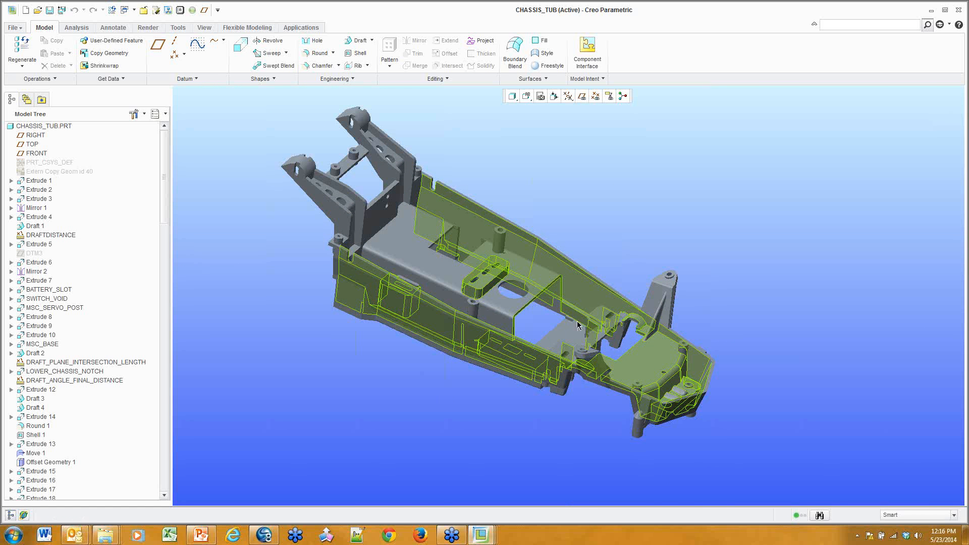
Exclude the side rounds along the tub's lower outer edges from the simplified representation.
{"action": "scroll", "coordinate": [585, 380], "scroll_direction": "down", "scroll_amount": 4}
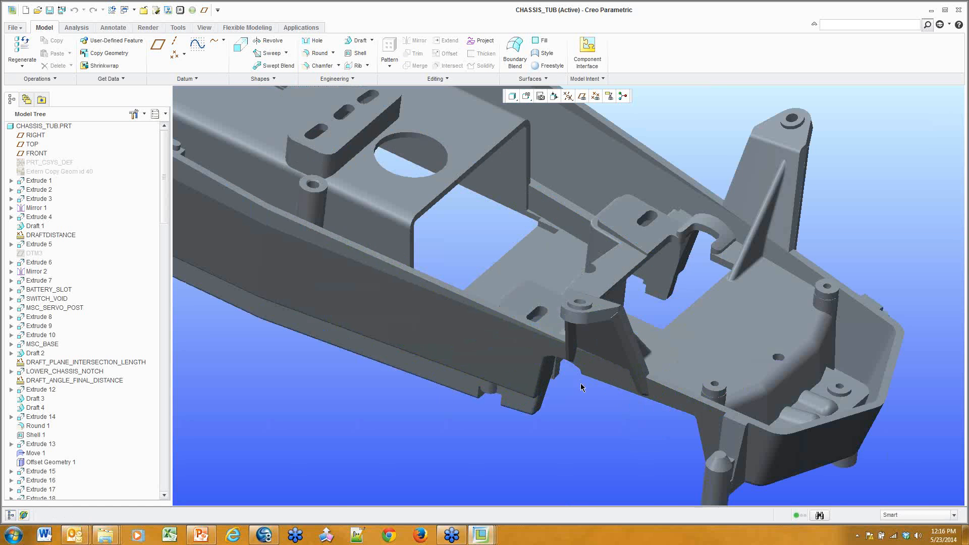
{"action": "left_click", "coordinate": [539, 388]}
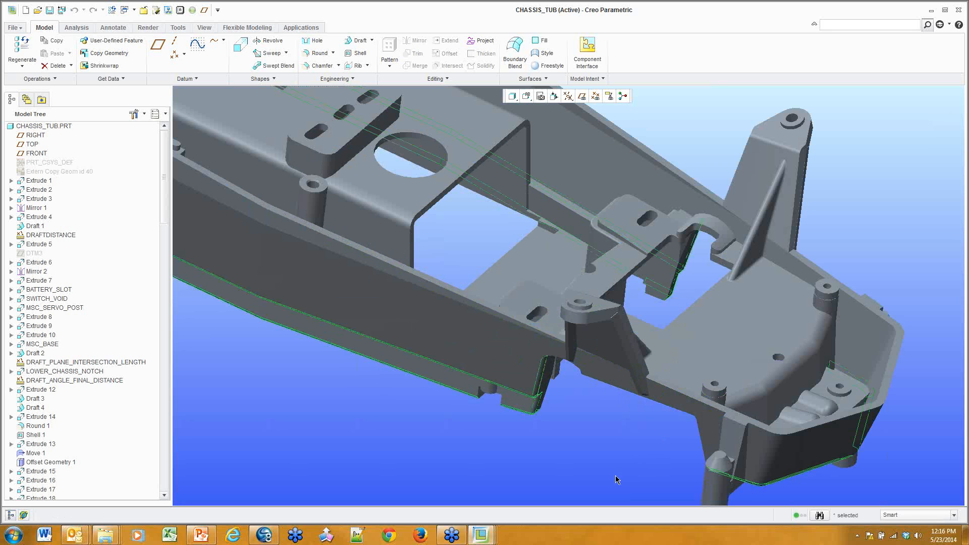
{"action": "right_click", "coordinate": [568, 428]}
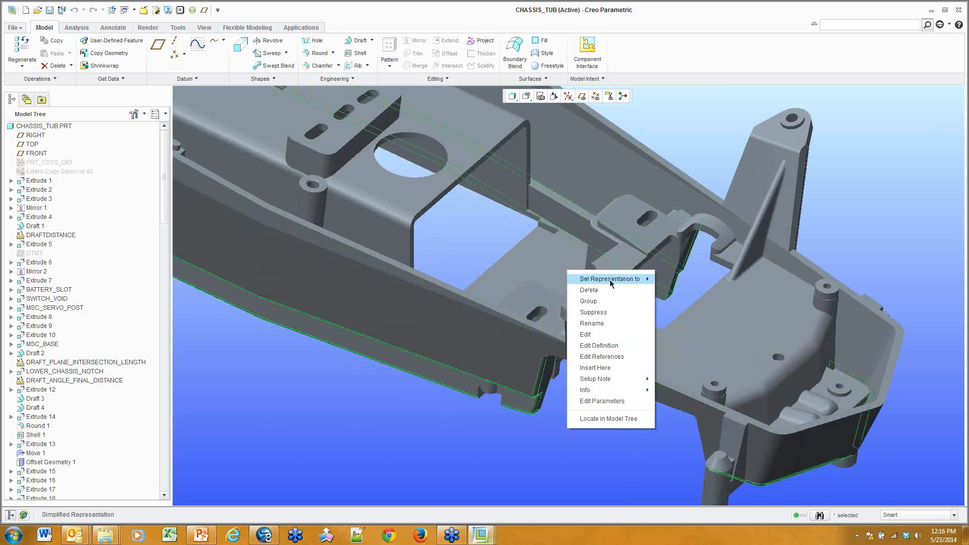
{"action": "mouse_move", "coordinate": [610, 281]}
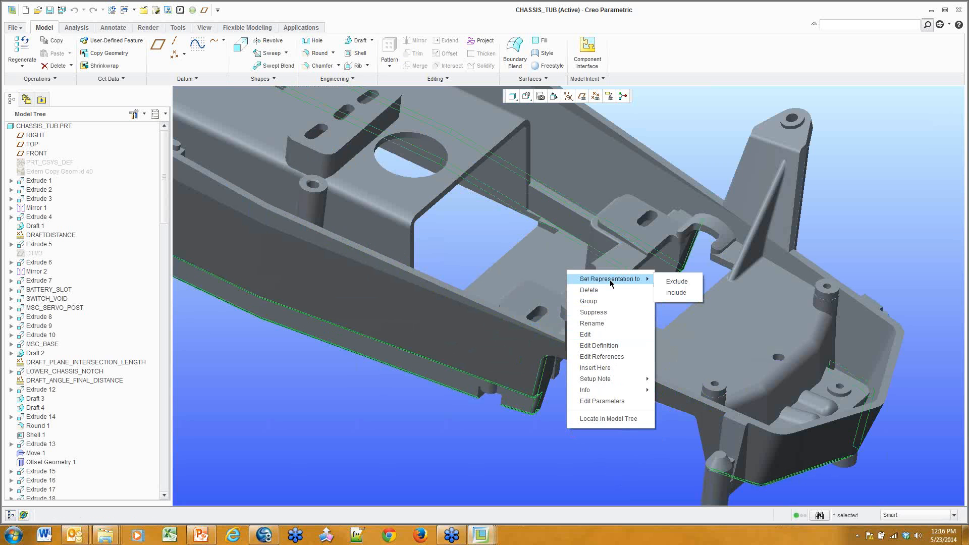
{"action": "left_click", "coordinate": [686, 285]}
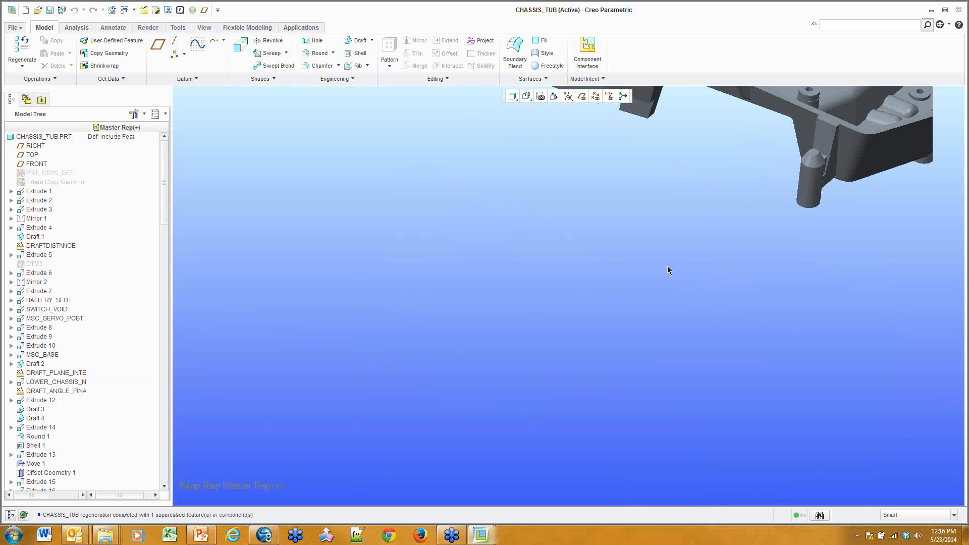
Review the whole chassis tub and the representation status of the features near the end of the model tree.
{"action": "scroll", "coordinate": [668, 270], "scroll_direction": "up", "scroll_amount": 4}
{"action": "middle_click_drag", "start_coordinate": [677, 164], "coordinate": [583, 364], "text": "ctrl"}
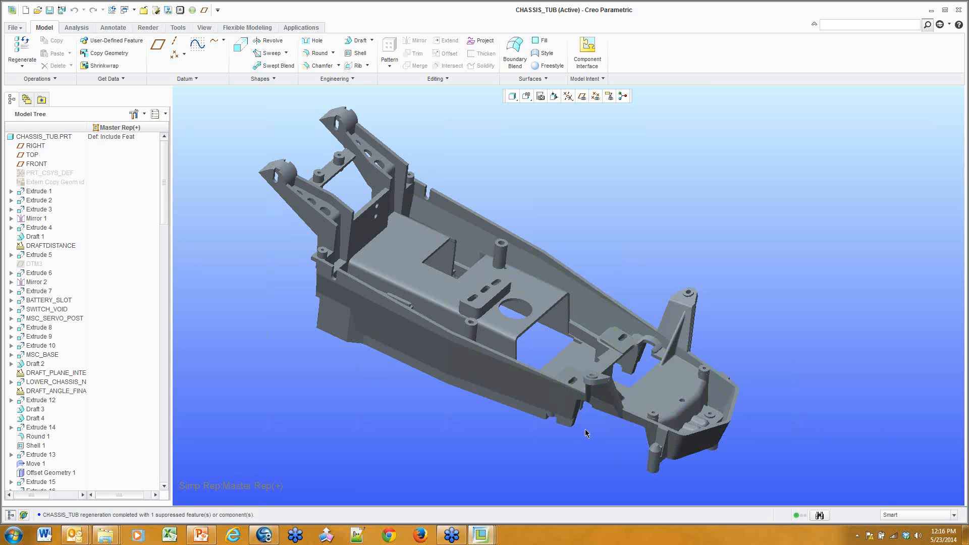
{"action": "middle_click_drag", "start_coordinate": [586, 433], "coordinate": [585, 419]}
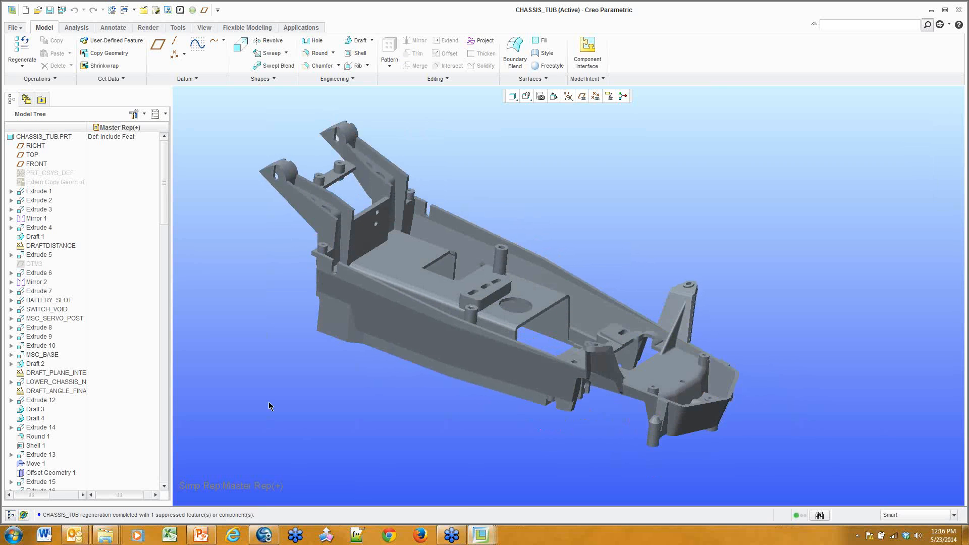
{"action": "left_click", "coordinate": [167, 402]}
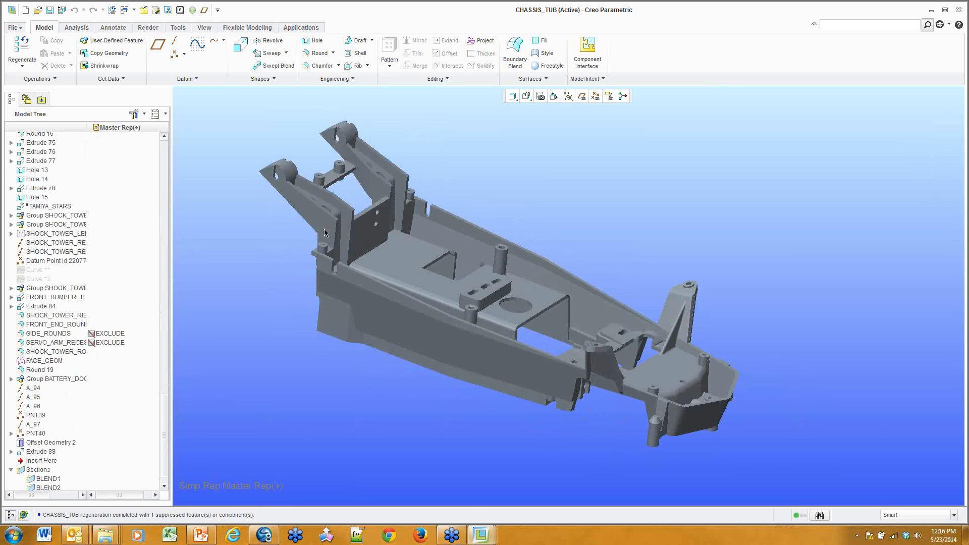
{"action": "scroll", "coordinate": [472, 267], "scroll_direction": "down", "scroll_amount": 1}
{"action": "middle_click_drag", "start_coordinate": [485, 264], "coordinate": [529, 283], "text": "shift"}
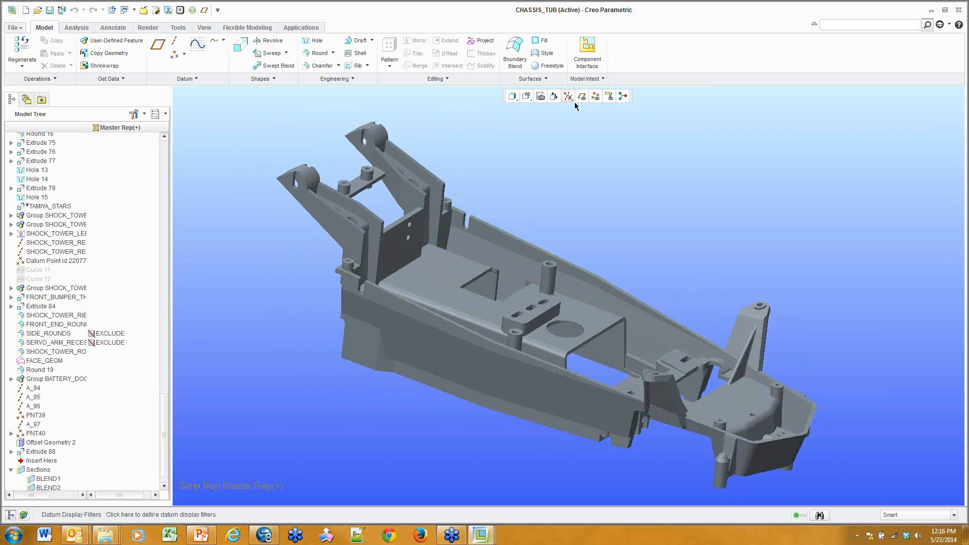
Activate the Simple_Chassis simplified representation of the chassis tub.
{"action": "left_click", "coordinate": [540, 95]}
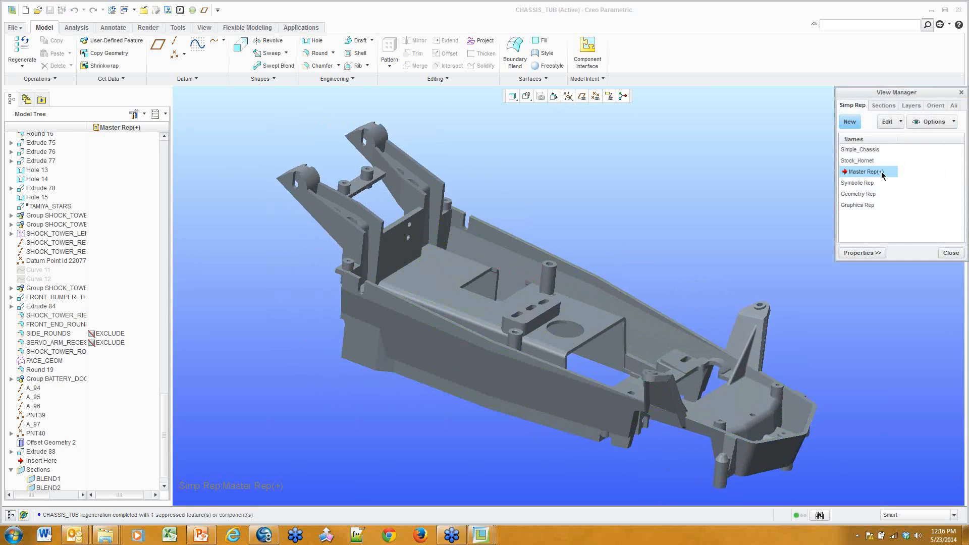
{"action": "left_click", "coordinate": [857, 151]}
{"action": "double_click", "coordinate": [847, 151]}
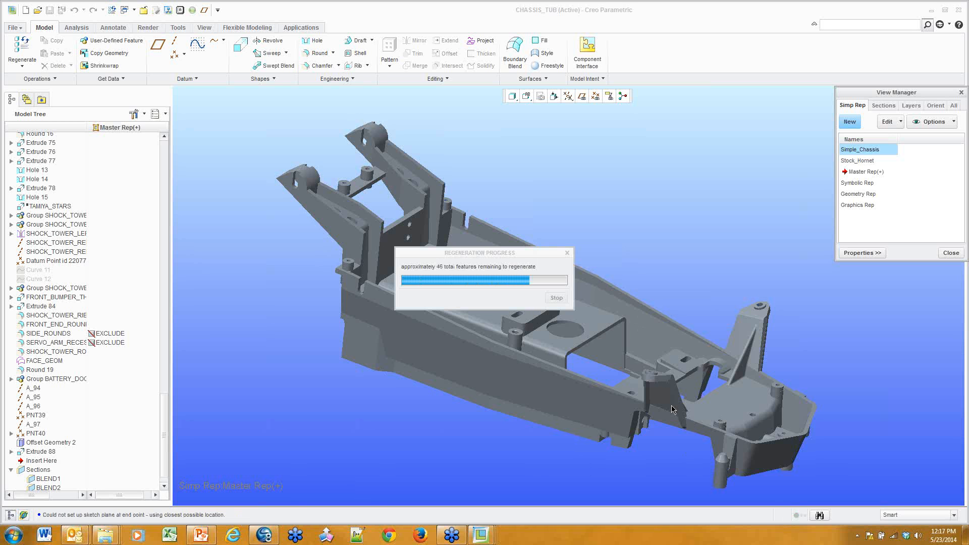
Inspect the simplified chassis tub's slotted pads, bosses and shock towers up close and from its narrow end.
{"action": "scroll", "coordinate": [674, 403], "scroll_direction": "up", "scroll_amount": 5}
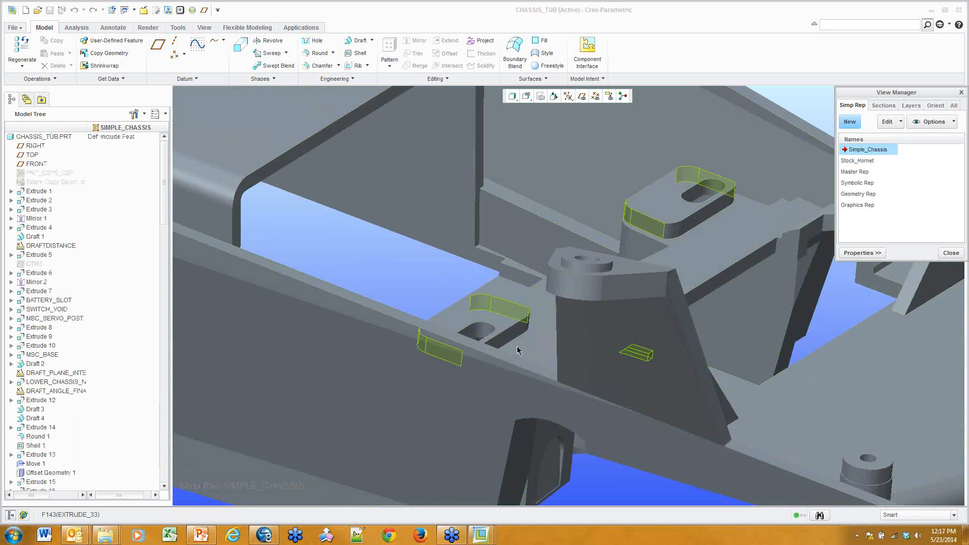
{"action": "scroll", "coordinate": [729, 449], "scroll_direction": "down", "scroll_amount": 4}
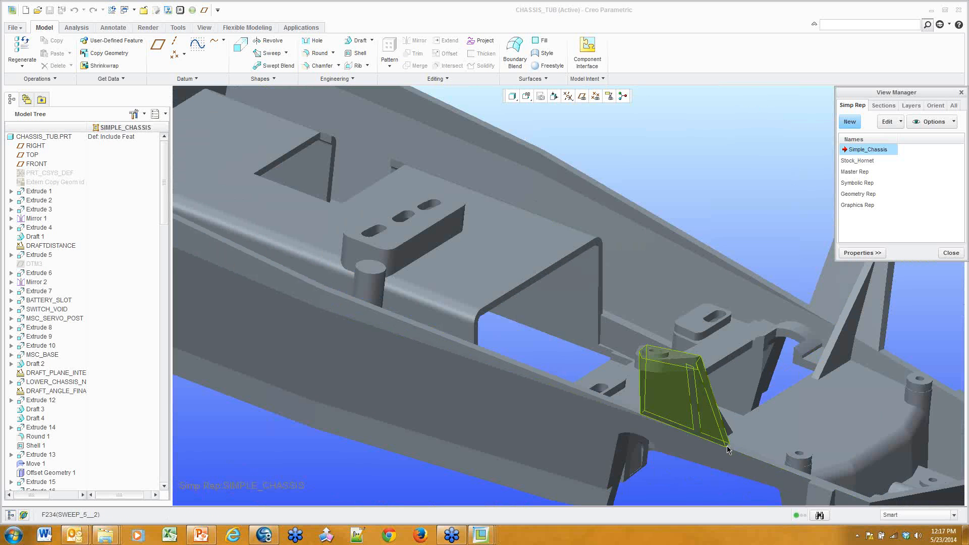
{"action": "scroll", "coordinate": [728, 449], "scroll_direction": "down", "scroll_amount": 6}
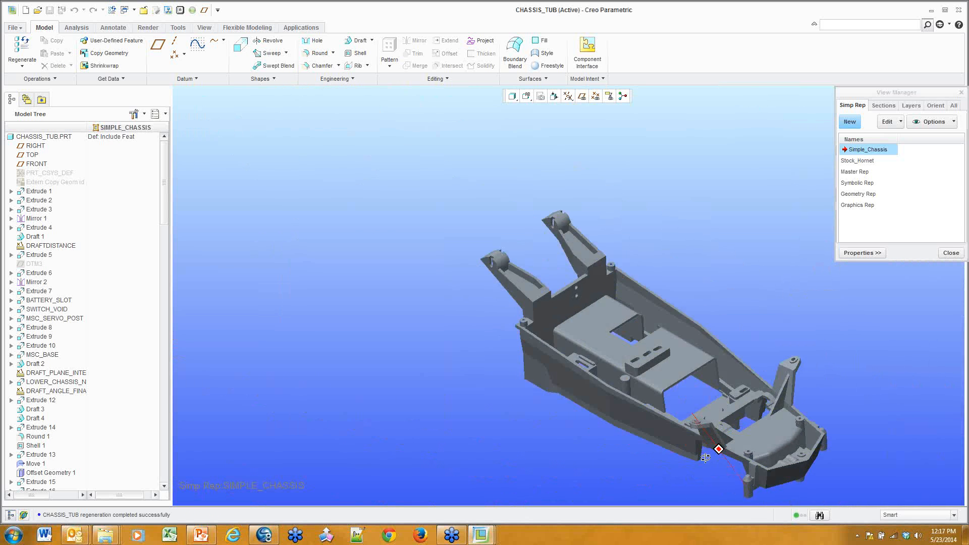
{"action": "scroll", "coordinate": [705, 457], "scroll_direction": "up", "scroll_amount": 8}
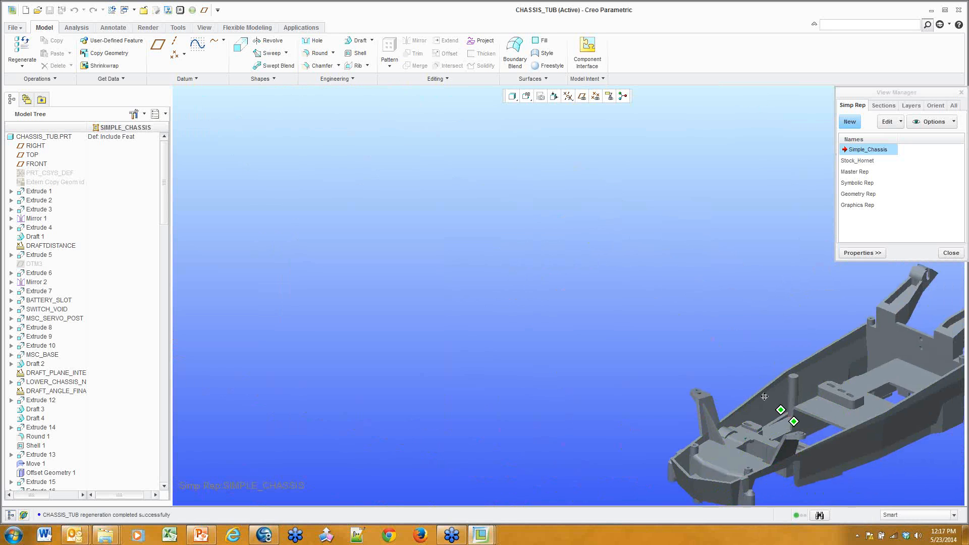
{"action": "middle_click_drag", "start_coordinate": [764, 397], "coordinate": [555, 276], "text": "shift"}
{"action": "scroll", "coordinate": [419, 343], "scroll_direction": "up", "scroll_amount": 4}
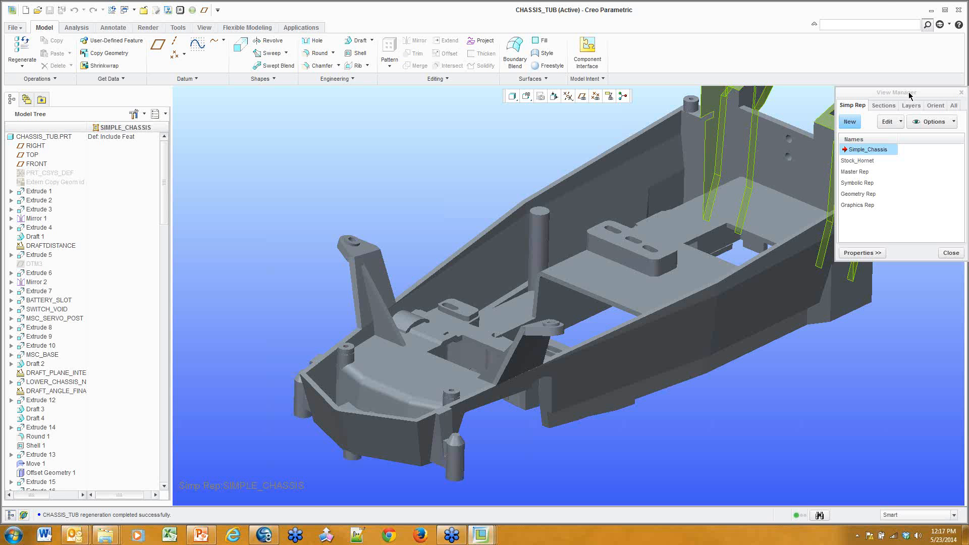
Switch to the FRAME_BASE assembly and open it in Simulate's Structure mode.
{"action": "left_click", "coordinate": [148, 12]}
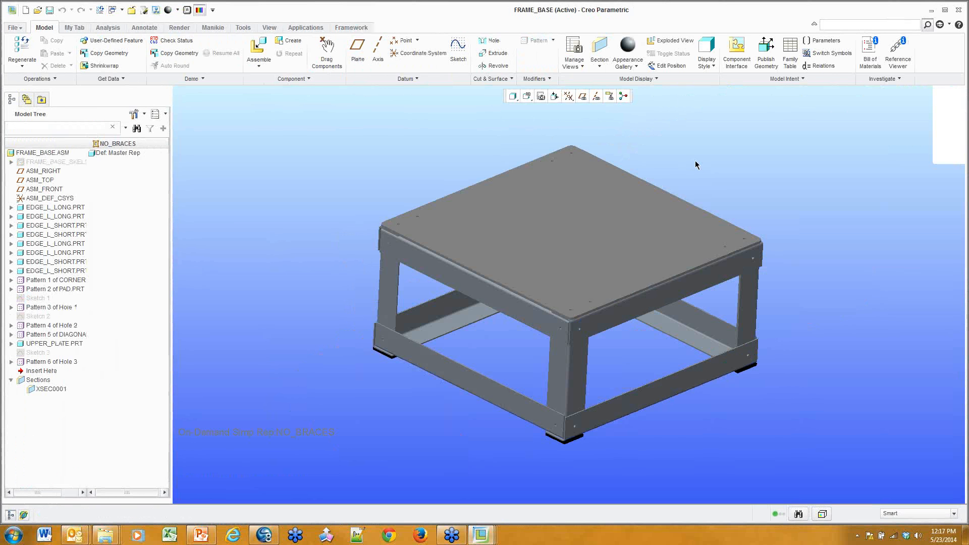
{"action": "scroll", "coordinate": [689, 234], "scroll_direction": "down", "scroll_amount": 2}
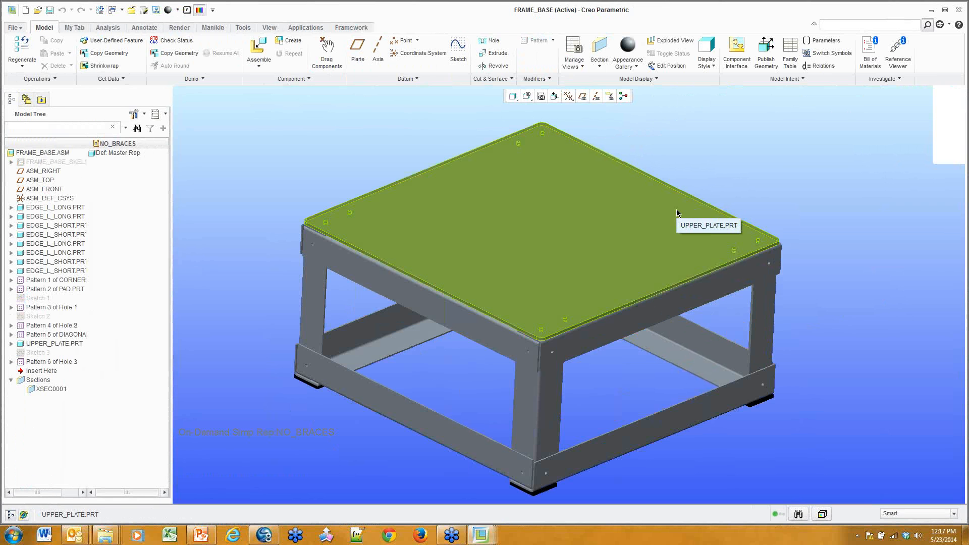
{"action": "middle_click_drag", "start_coordinate": [558, 245], "coordinate": [559, 249]}
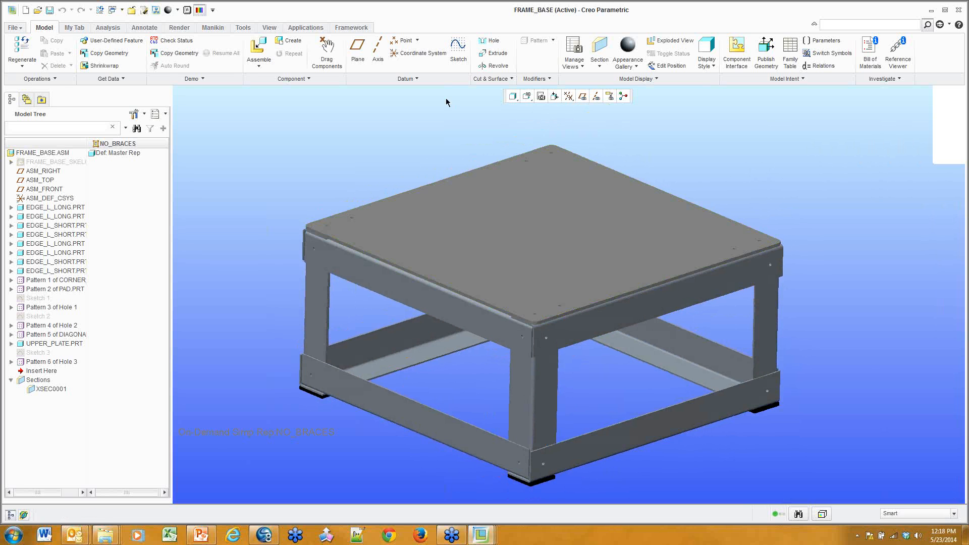
{"action": "left_click", "coordinate": [305, 28]}
{"action": "left_click", "coordinate": [211, 48]}
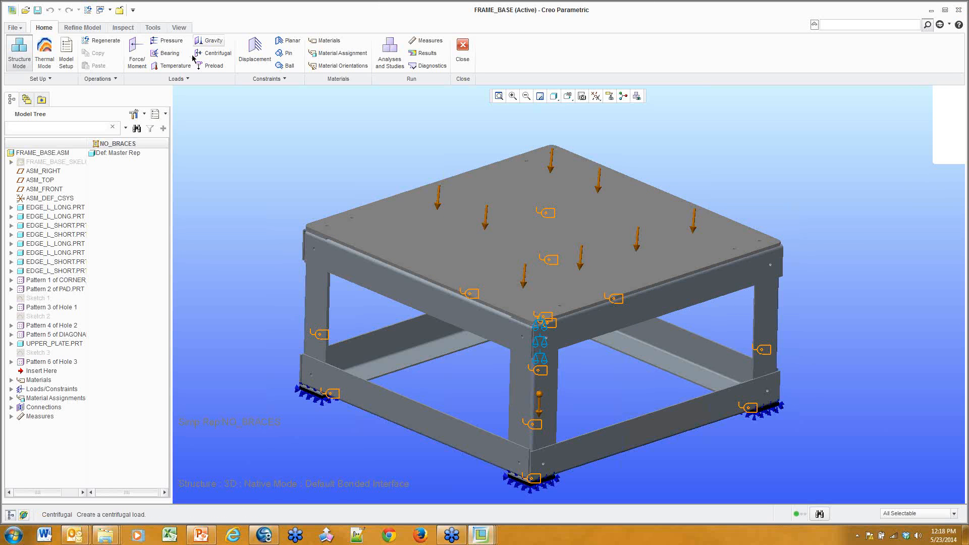
Review the Default Interface choices in the simulation model setup without changing the Bonded setting.
{"action": "left_click", "coordinate": [66, 53]}
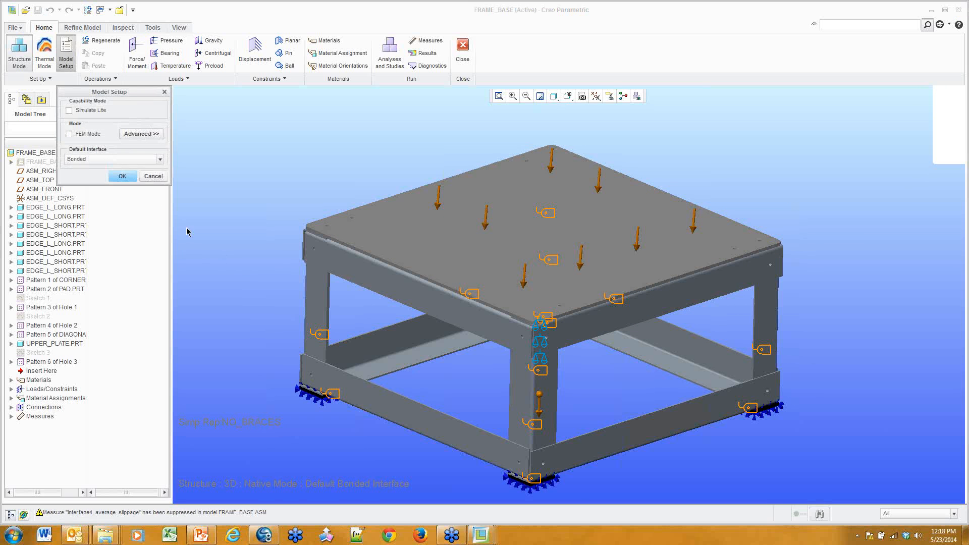
{"action": "left_click", "coordinate": [116, 160]}
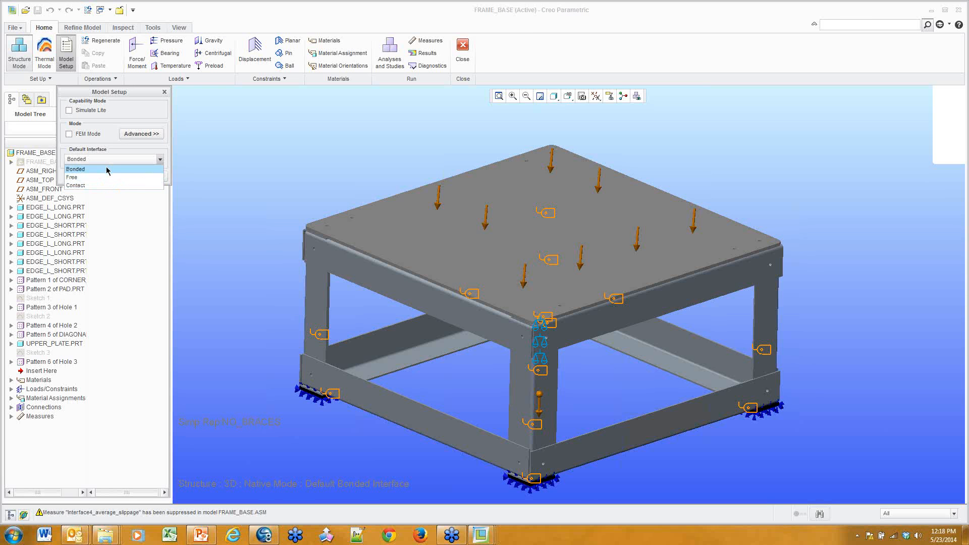
{"action": "left_click", "coordinate": [283, 189]}
Set the display to Shading With Edges, examine how the frame members meet at an upper corner, and dismiss the model setup.
{"action": "scroll", "coordinate": [317, 312], "scroll_direction": "down", "scroll_amount": 5}
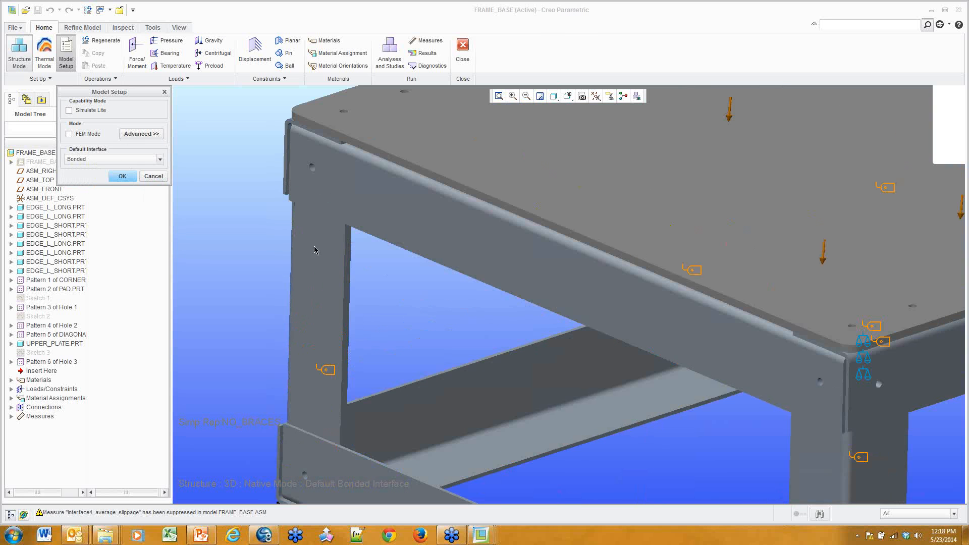
{"action": "mouse_move", "coordinate": [345, 229]}
{"action": "middle_mouse_down"}
{"action": "mouse_move", "coordinate": [392, 216]}
{"action": "mouse_move", "coordinate": [411, 190]}
{"action": "middle_mouse_up"}
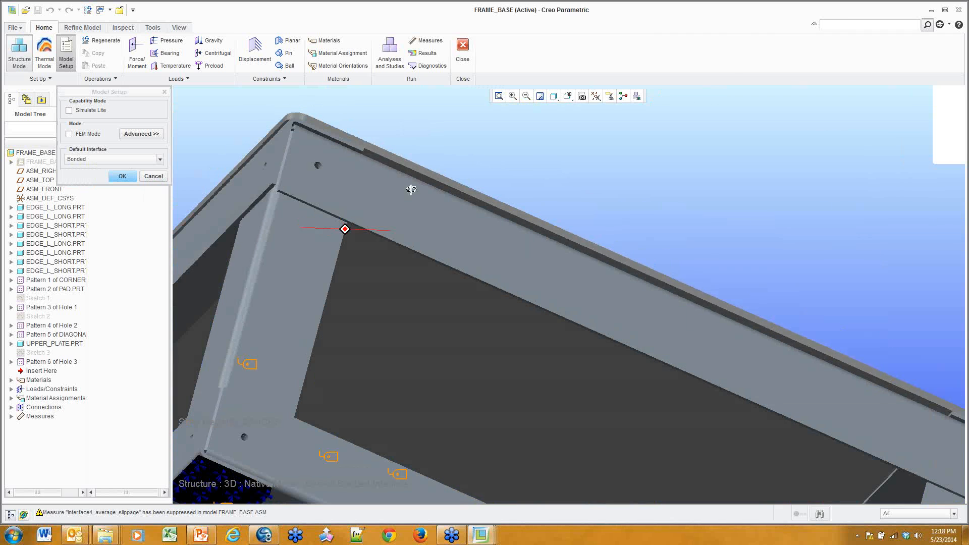
{"action": "left_click", "coordinate": [554, 97]}
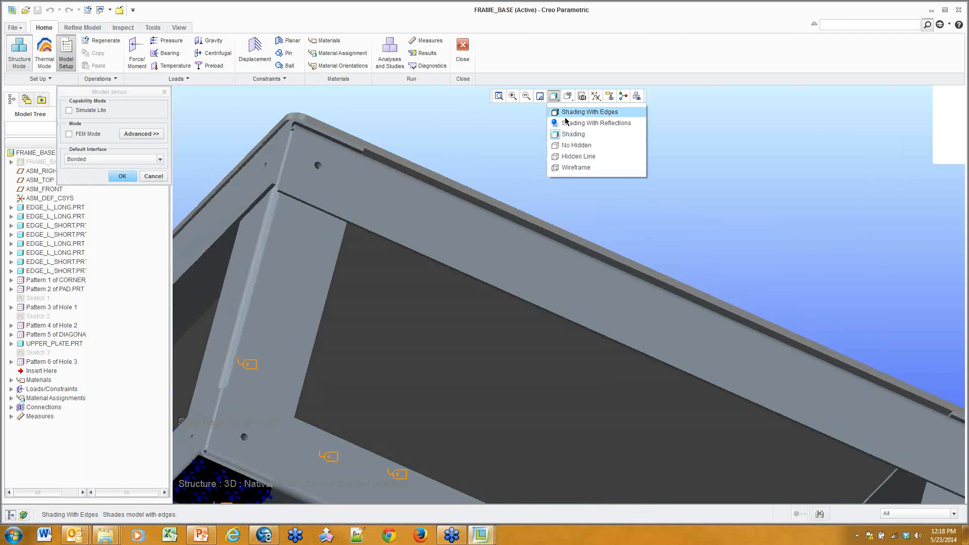
{"action": "left_click", "coordinate": [580, 112]}
{"action": "scroll", "coordinate": [305, 174], "scroll_direction": "down", "scroll_amount": 3}
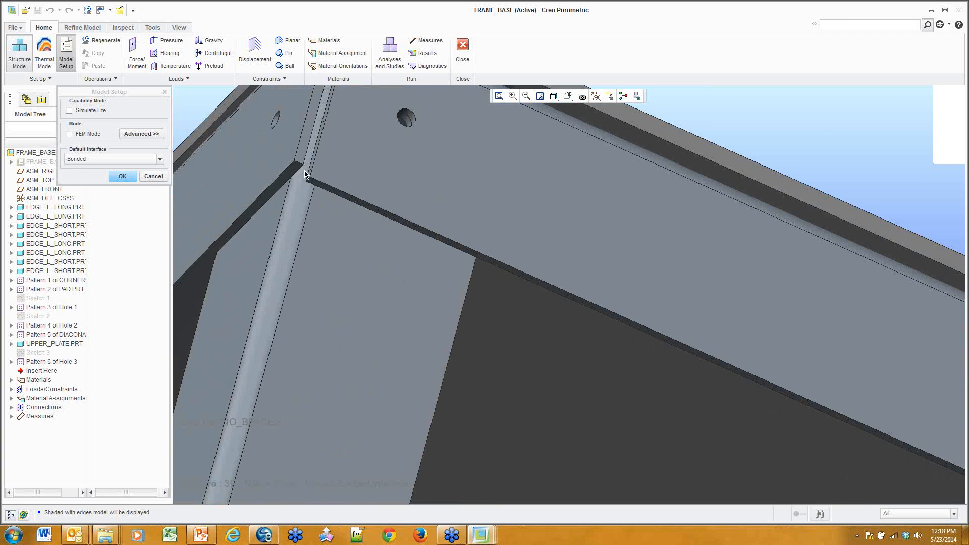
{"action": "middle_click_drag", "start_coordinate": [305, 174], "coordinate": [435, 310], "text": "shift"}
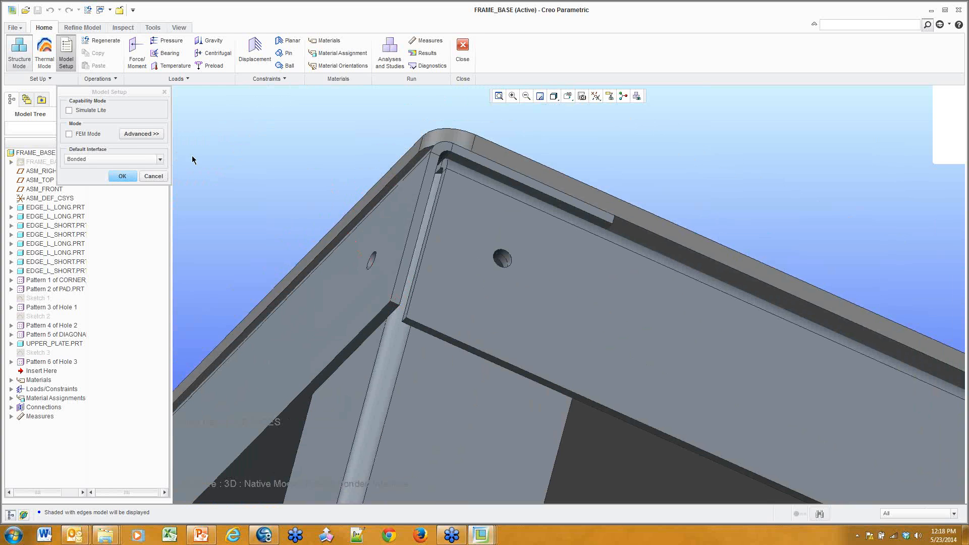
{"action": "left_click", "coordinate": [153, 177]}
{"action": "mouse_move", "coordinate": [482, 321]}
{"action": "middle_mouse_down"}
{"action": "mouse_move", "coordinate": [494, 309]}
{"action": "mouse_move", "coordinate": [513, 326]}
{"action": "mouse_move", "coordinate": [507, 318]}
{"action": "middle_mouse_up"}
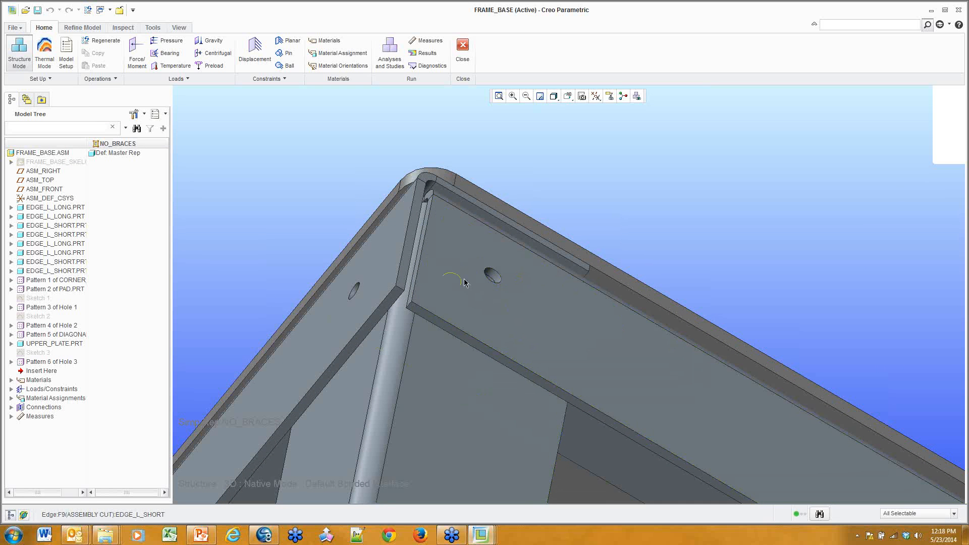
{"action": "mouse_move", "coordinate": [461, 384]}
{"action": "middle_mouse_down"}
{"action": "mouse_move", "coordinate": [457, 366]}
{"action": "mouse_move", "coordinate": [470, 363]}
{"action": "middle_mouse_up"}
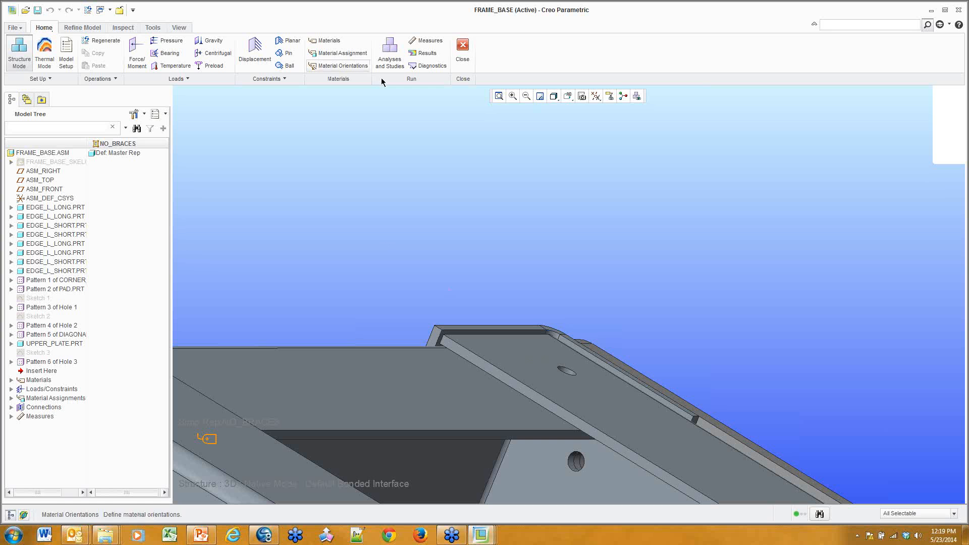
Display the frame's simulation geometry with its solid surfaces and bonded interfaces.
{"action": "left_click", "coordinate": [97, 28]}
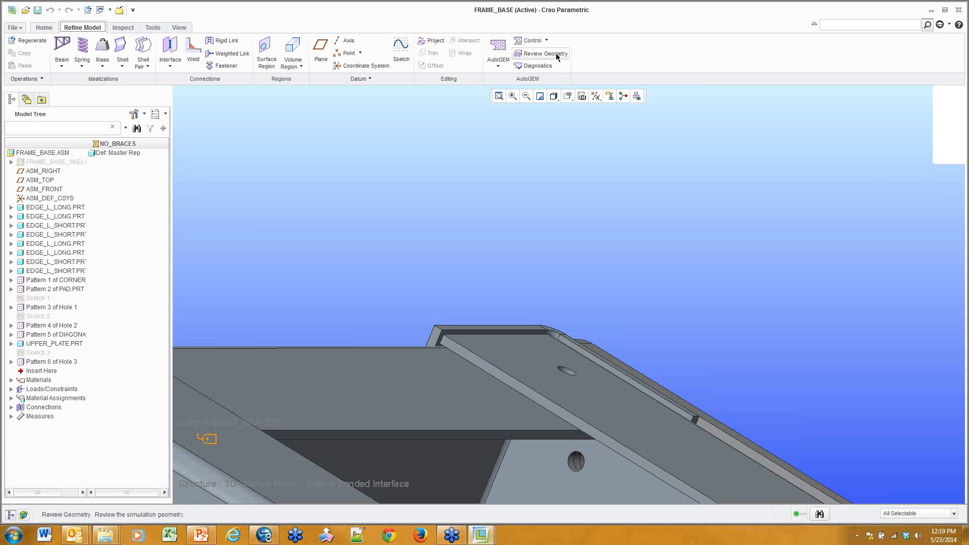
{"action": "left_click", "coordinate": [551, 54]}
{"action": "left_click", "coordinate": [896, 212]}
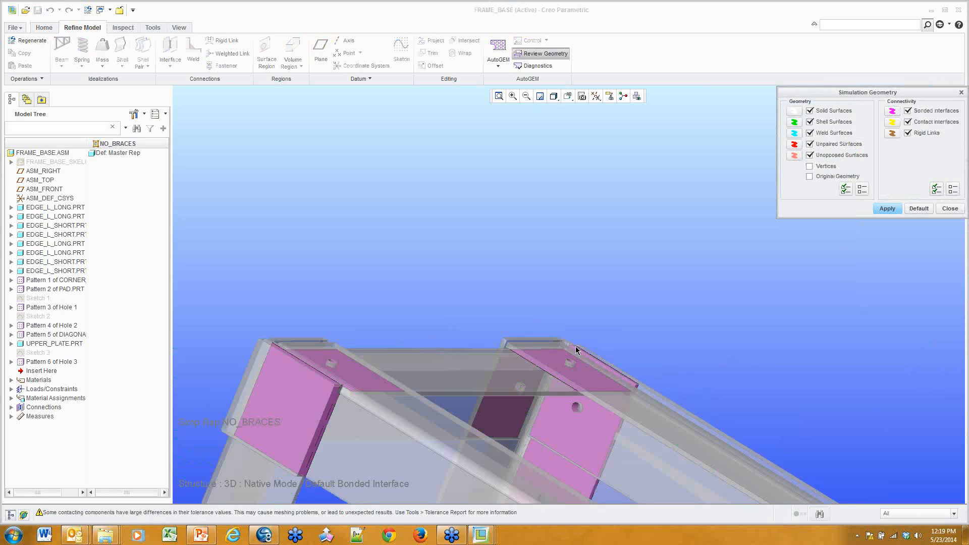
Examine the bonded interface areas across the frame and at an upper corner, and close the simulation geometry review.
{"action": "scroll", "coordinate": [576, 349], "scroll_direction": "down", "scroll_amount": 5}
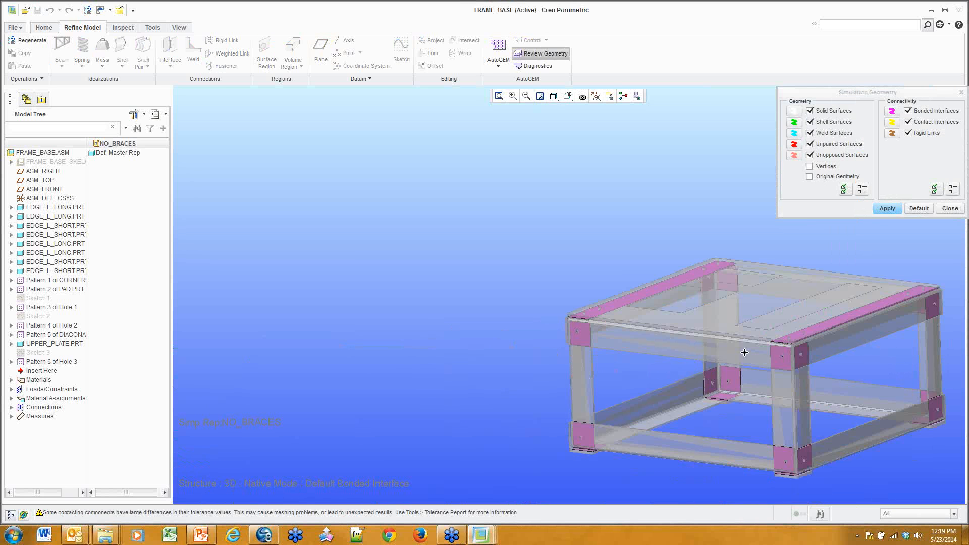
{"action": "middle_click_drag", "start_coordinate": [751, 353], "coordinate": [525, 312], "text": "shift"}
{"action": "scroll", "coordinate": [545, 296], "scroll_direction": "up", "scroll_amount": 8}
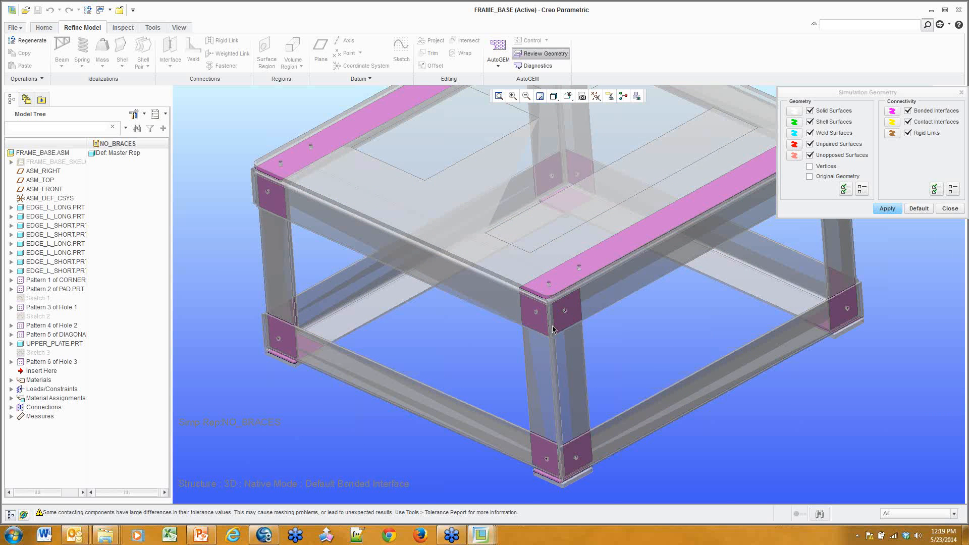
{"action": "scroll", "coordinate": [530, 311], "scroll_direction": "up", "scroll_amount": 4}
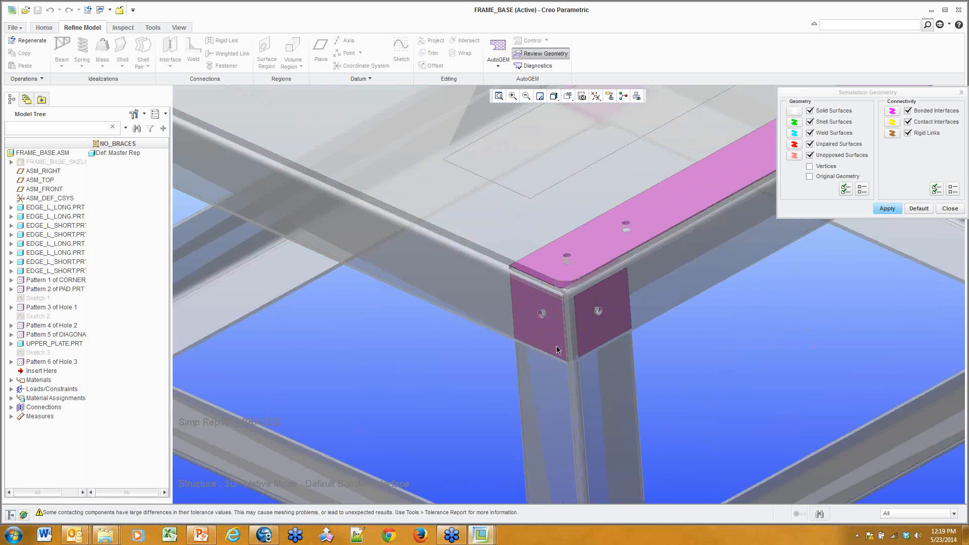
{"action": "scroll", "coordinate": [562, 325], "scroll_direction": "up", "scroll_amount": 2}
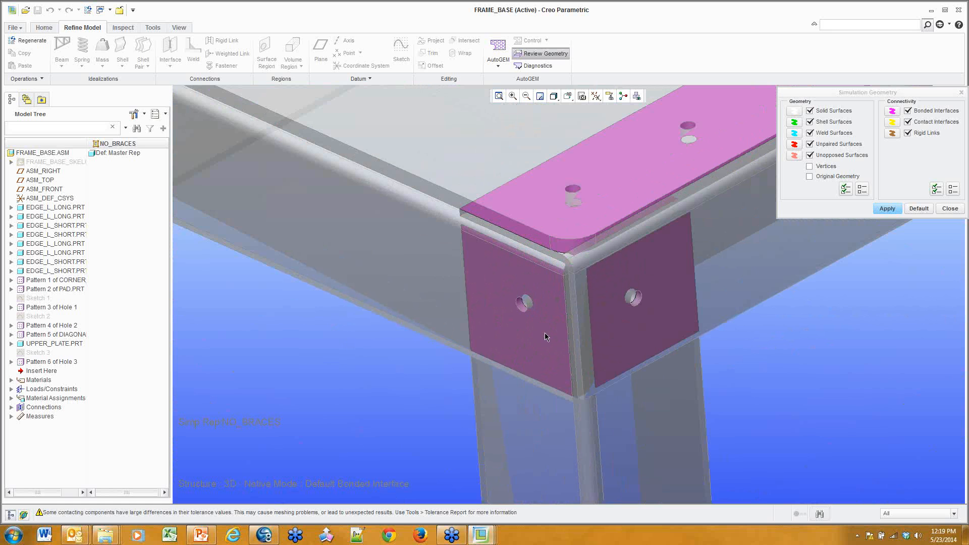
{"action": "left_click", "coordinate": [950, 209]}
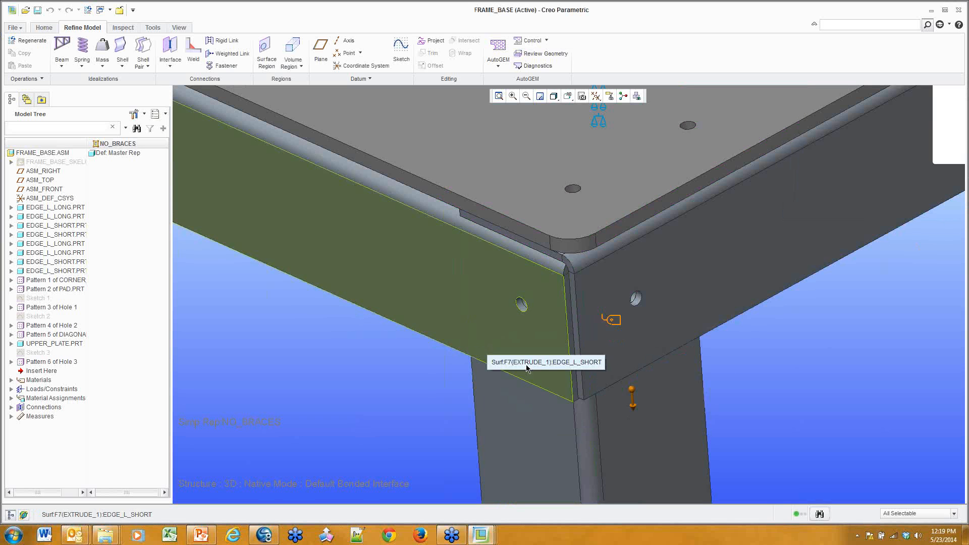
Define a Free surface-to-surface interface between the CORNER_L leg surface and the adjoining EDGE_L_SHORT upper rail surface.
{"action": "left_click", "coordinate": [171, 46]}
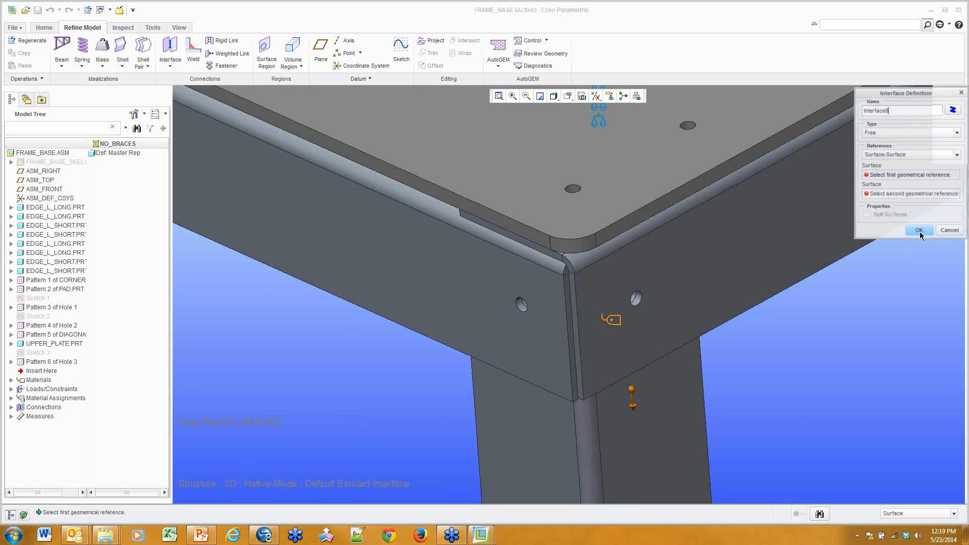
{"action": "left_click", "coordinate": [907, 134]}
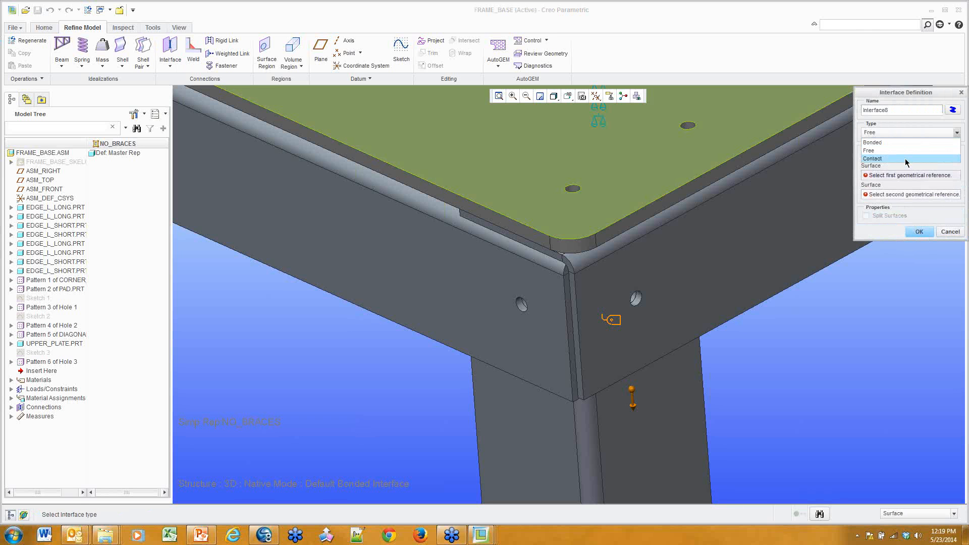
{"action": "left_click", "coordinate": [874, 150]}
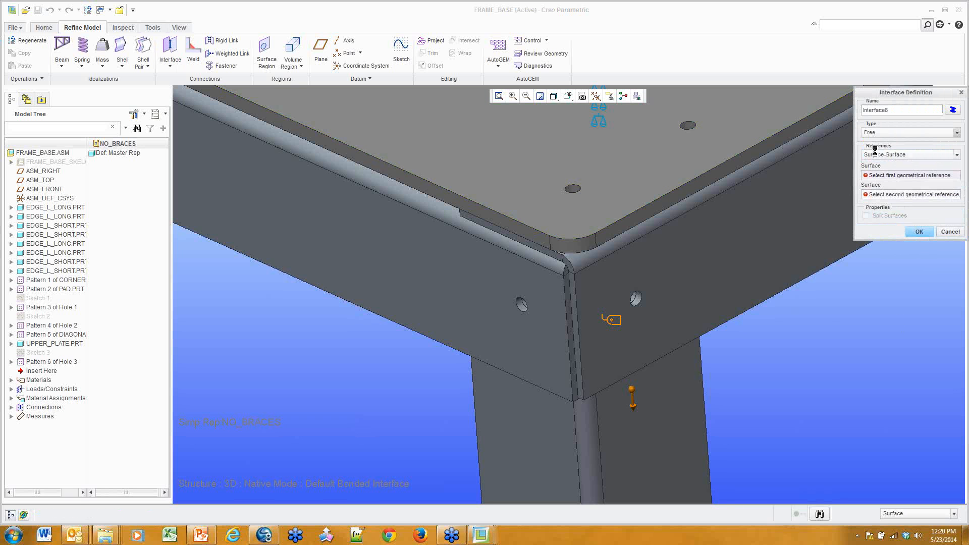
{"action": "left_click", "coordinate": [553, 427]}
{"action": "middle_click_drag", "start_coordinate": [535, 338], "coordinate": [822, 195]}
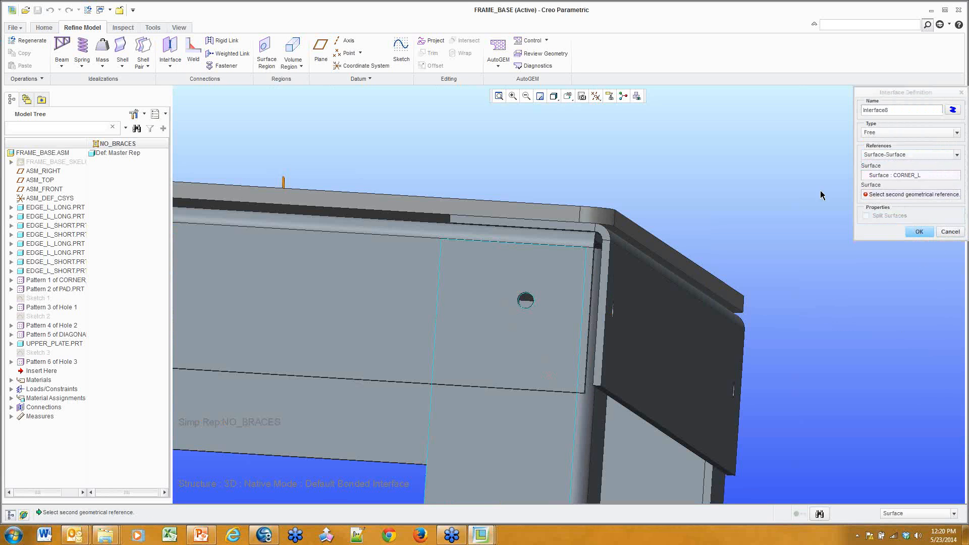
{"action": "middle_click_drag", "start_coordinate": [520, 327], "coordinate": [524, 320]}
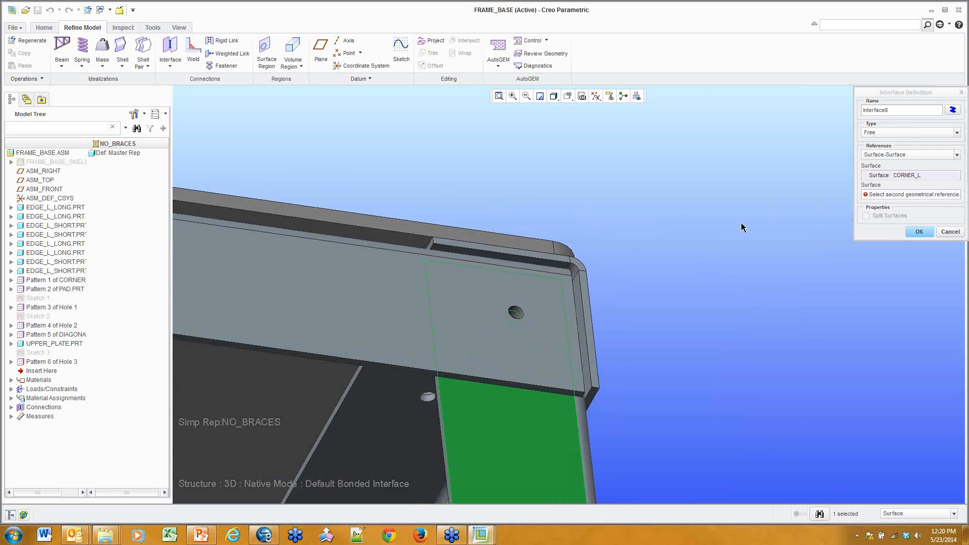
{"action": "left_click", "coordinate": [889, 195]}
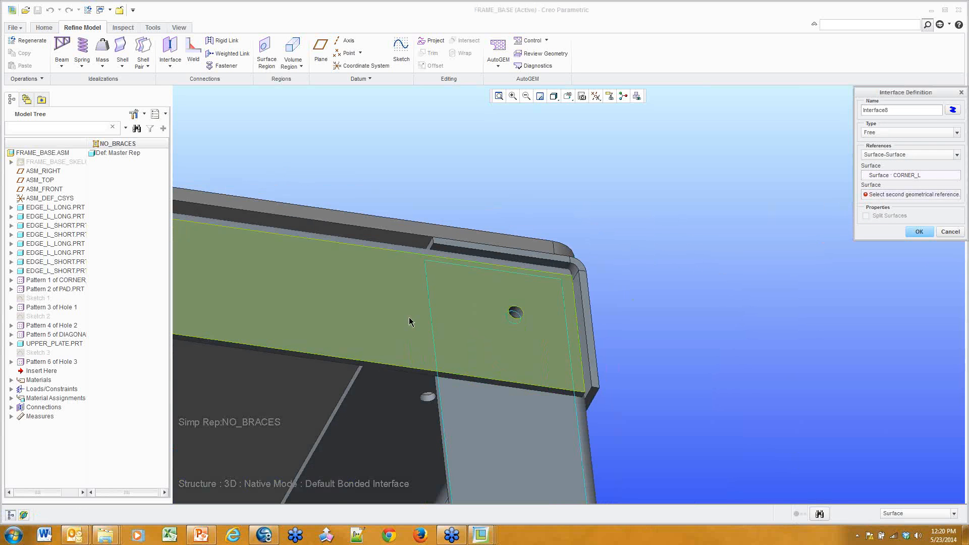
{"action": "left_click", "coordinate": [478, 341]}
{"action": "left_click", "coordinate": [915, 233]}
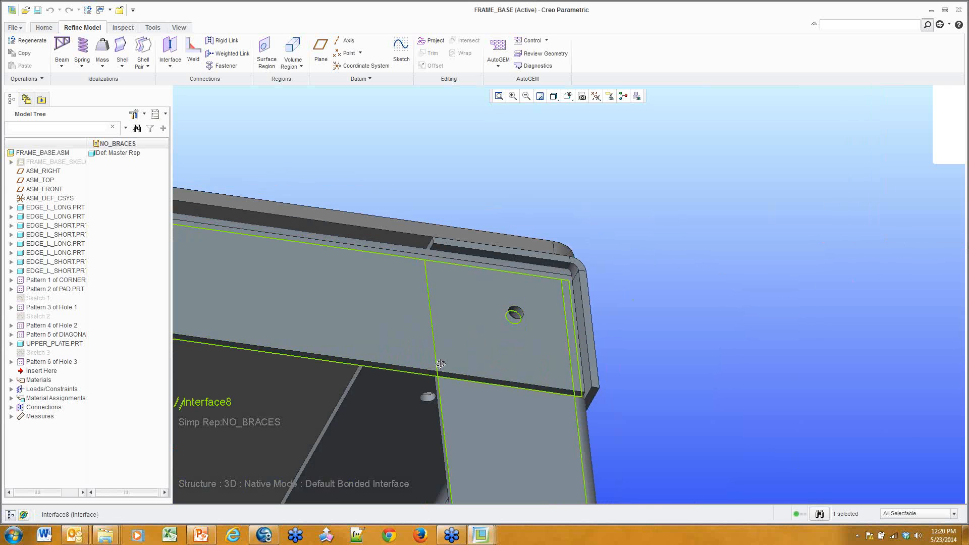
Display the simulation geometry to check the bonded areas around the Free interface at the upper corner, and close the review.
{"action": "middle_click_drag", "start_coordinate": [429, 394], "coordinate": [405, 399]}
{"action": "left_click", "coordinate": [542, 53]}
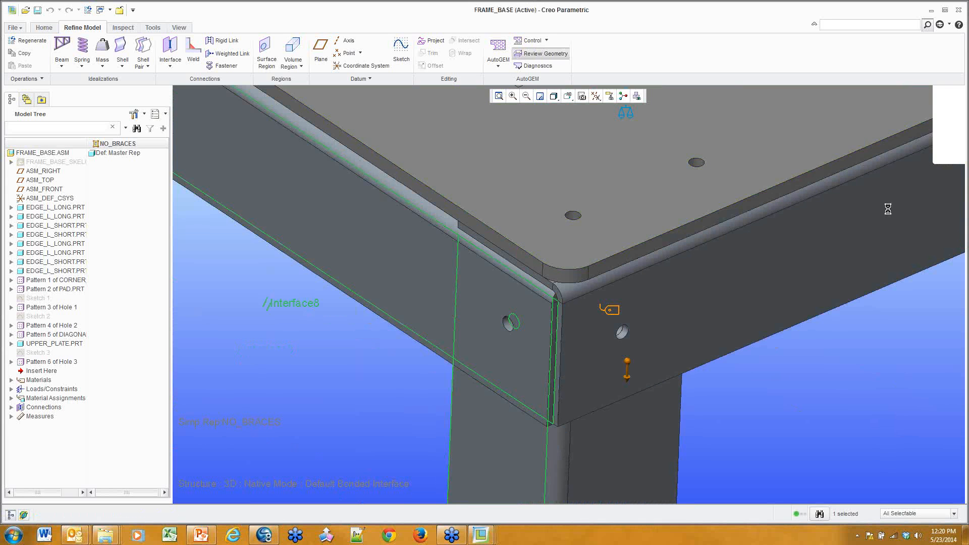
{"action": "left_click", "coordinate": [892, 208]}
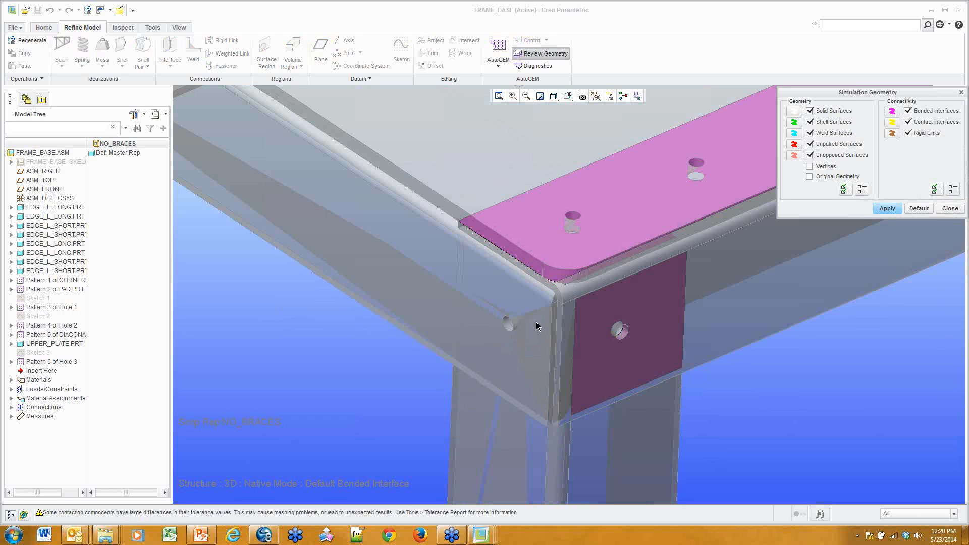
{"action": "left_click", "coordinate": [950, 209]}
Examine how the upper plate rests on the rails from above and below, including along the EDGE_L_SHORT rail, and inspect the whole frame.
{"action": "scroll", "coordinate": [507, 344], "scroll_direction": "down", "scroll_amount": 3}
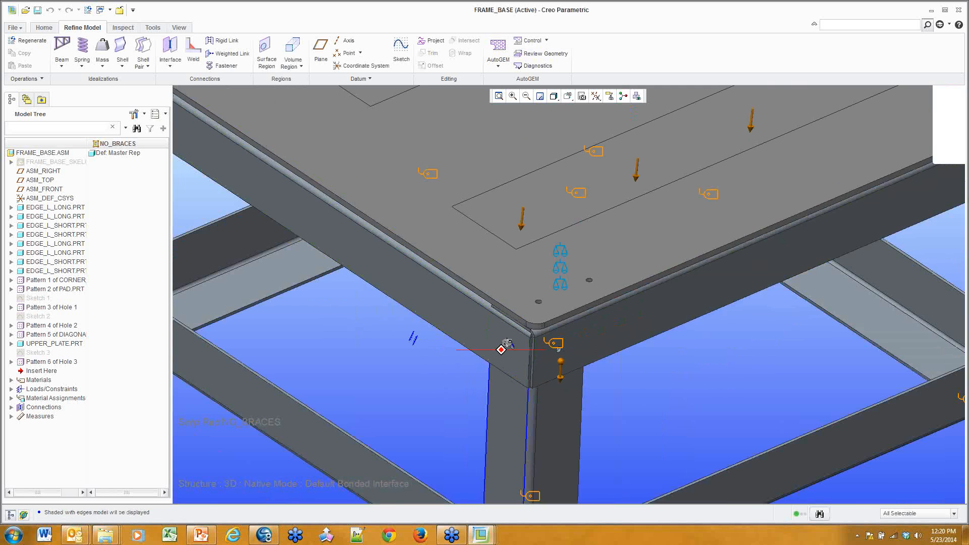
{"action": "middle_click_drag", "start_coordinate": [507, 343], "coordinate": [658, 351]}
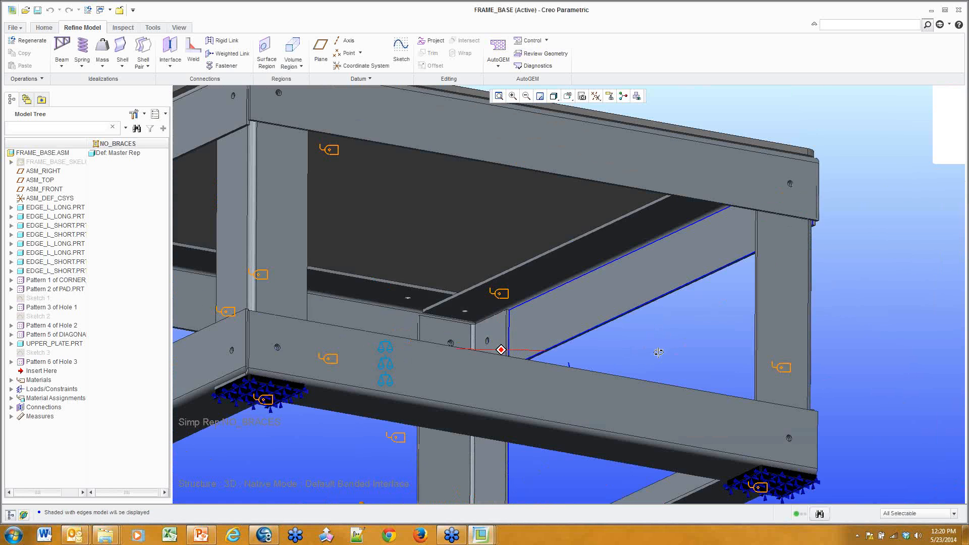
{"action": "scroll", "coordinate": [483, 307], "scroll_direction": "up", "scroll_amount": 6}
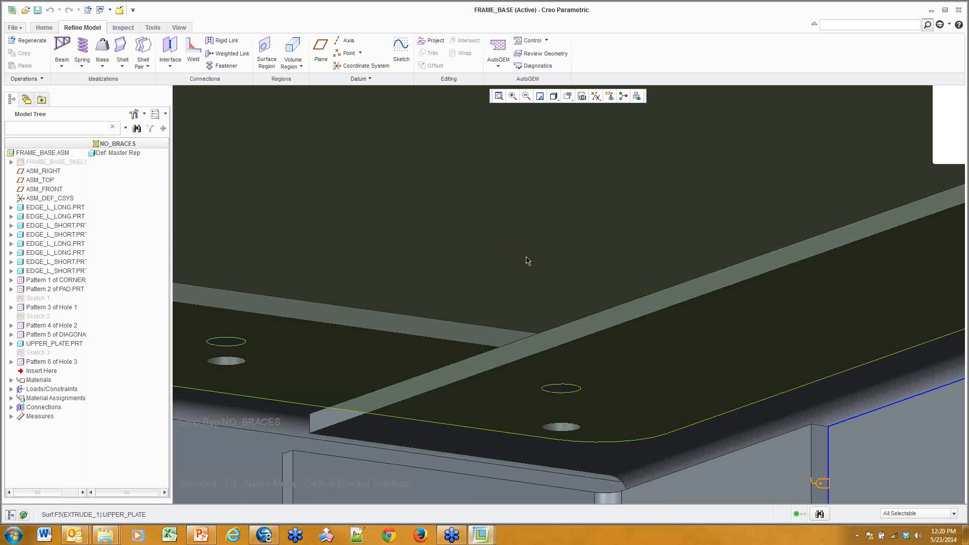
{"action": "scroll", "coordinate": [528, 261], "scroll_direction": "down", "scroll_amount": 8}
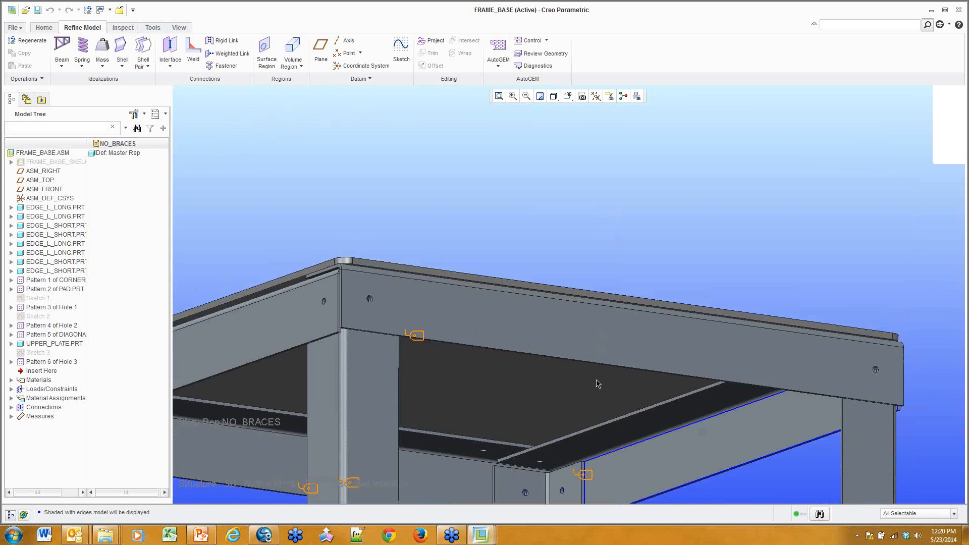
{"action": "mouse_move", "coordinate": [597, 384]}
{"action": "middle_mouse_down"}
{"action": "mouse_move", "coordinate": [656, 338]}
{"action": "mouse_move", "coordinate": [617, 383]}
{"action": "mouse_move", "coordinate": [601, 375]}
{"action": "middle_mouse_up"}
{"action": "scroll", "coordinate": [708, 389], "scroll_direction": "down", "scroll_amount": 5}
{"action": "scroll", "coordinate": [772, 430], "scroll_direction": "up", "scroll_amount": 3}
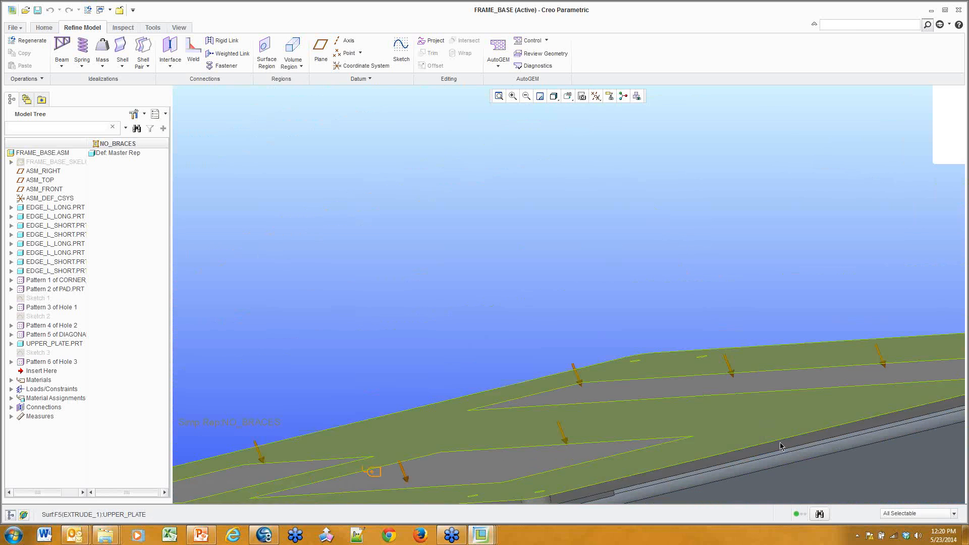
{"action": "middle_click_drag", "start_coordinate": [780, 440], "coordinate": [761, 414]}
{"action": "scroll", "coordinate": [763, 456], "scroll_direction": "down", "scroll_amount": 3}
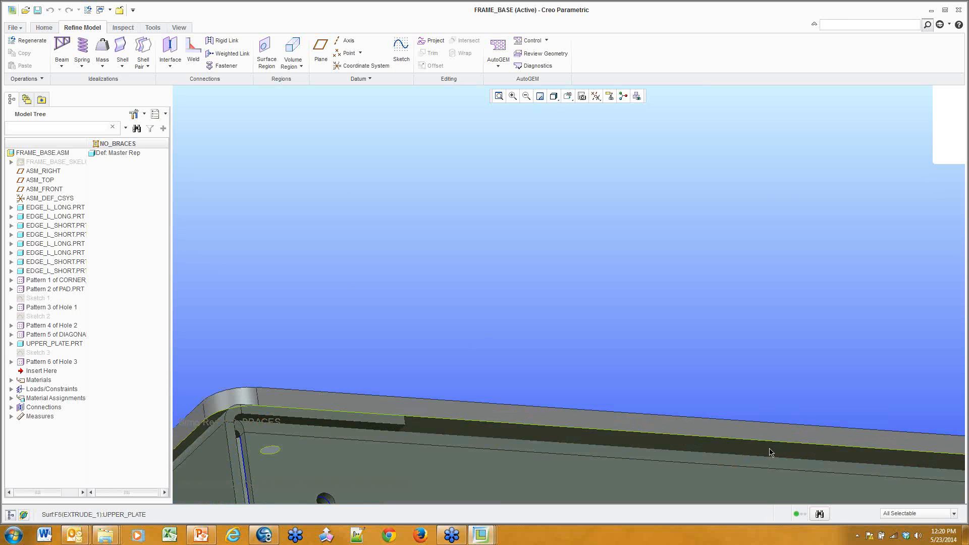
{"action": "mouse_move", "coordinate": [771, 452]}
{"action": "middle_mouse_down"}
{"action": "mouse_move", "coordinate": [768, 477]}
{"action": "mouse_move", "coordinate": [796, 457]}
{"action": "middle_mouse_up"}
{"action": "scroll", "coordinate": [807, 447], "scroll_direction": "down", "scroll_amount": 5}
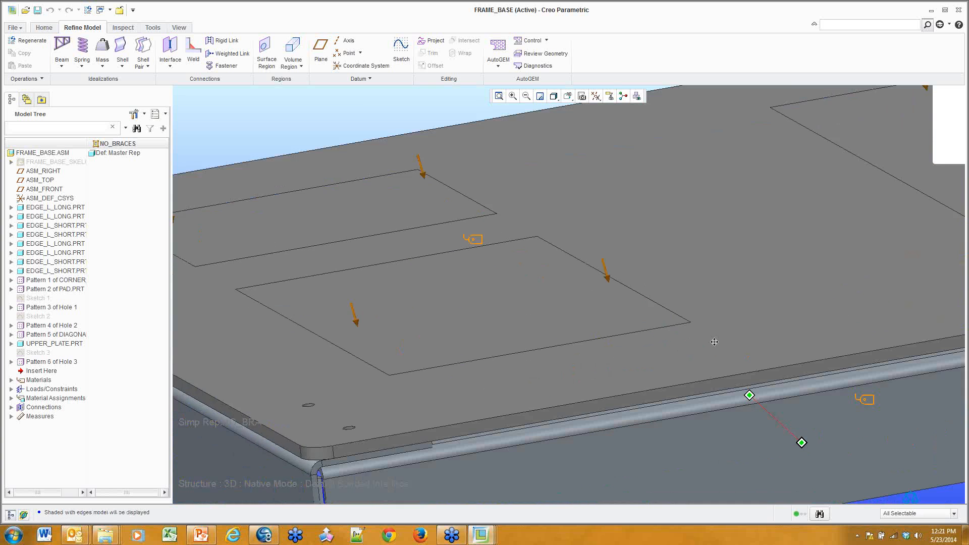
{"action": "mouse_move", "coordinate": [680, 336]}
{"action": "middle_mouse_down"}
{"action": "mouse_move", "coordinate": [680, 311]}
{"action": "mouse_move", "coordinate": [687, 323]}
{"action": "middle_mouse_up"}
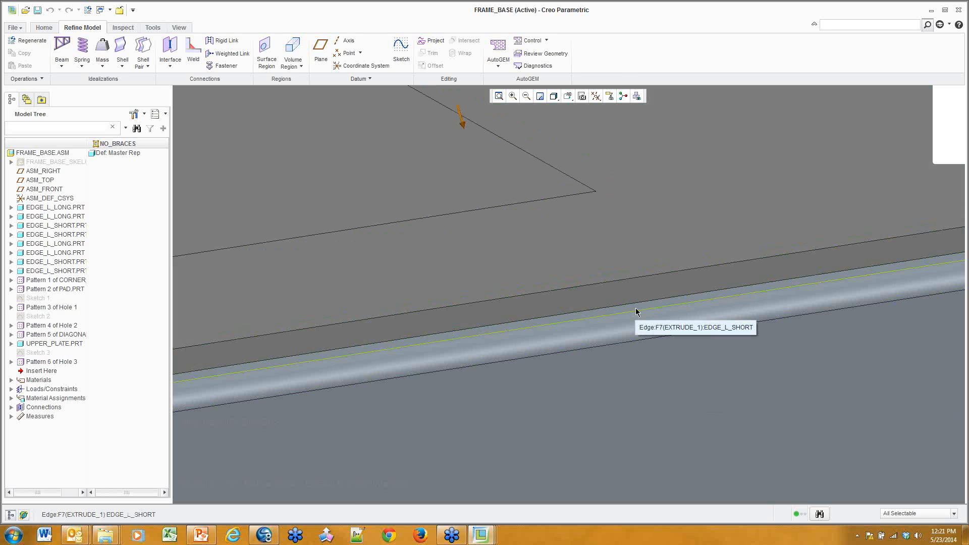
{"action": "scroll", "coordinate": [692, 372], "scroll_direction": "up", "scroll_amount": 5}
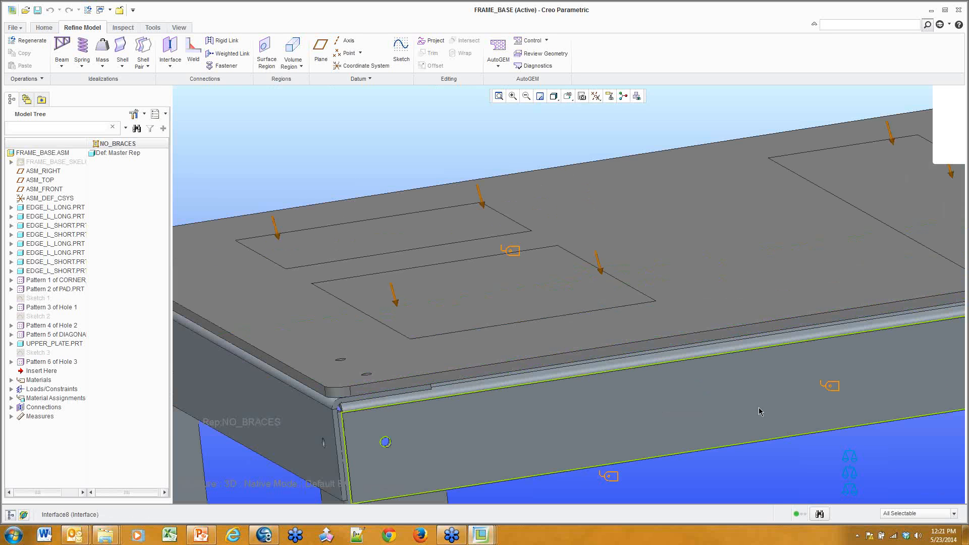
{"action": "scroll", "coordinate": [729, 398], "scroll_direction": "up", "scroll_amount": 4}
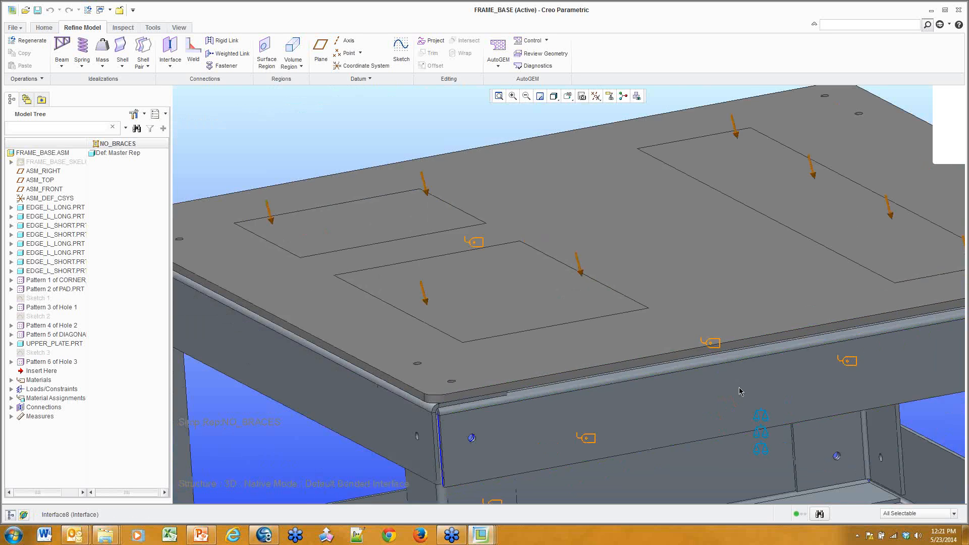
{"action": "scroll", "coordinate": [726, 400], "scroll_direction": "up", "scroll_amount": 5}
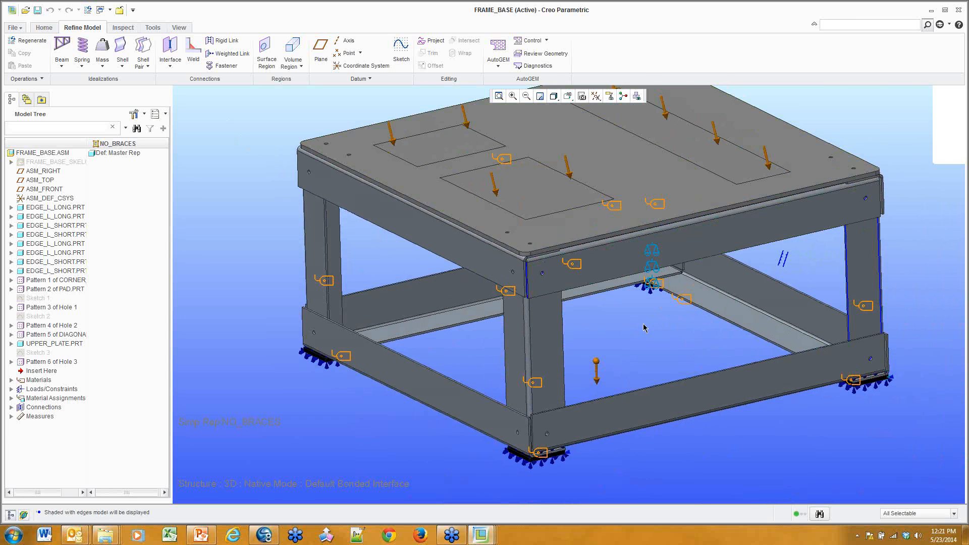
{"action": "mouse_move", "coordinate": [578, 282]}
{"action": "middle_mouse_down"}
{"action": "mouse_move", "coordinate": [588, 279]}
{"action": "mouse_move", "coordinate": [585, 287]}
{"action": "middle_mouse_up"}
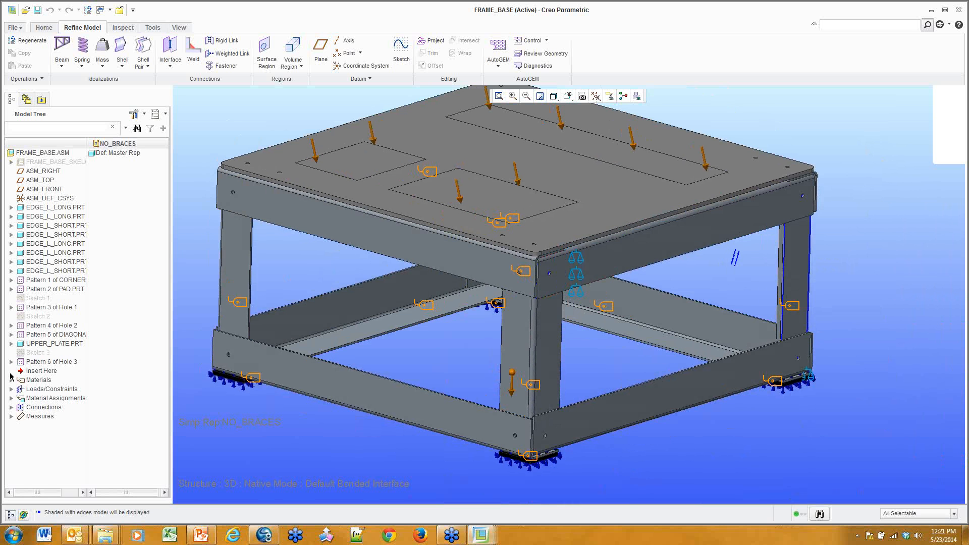
List the assembly's interface and fastener connections, and highlight Fastener1 to review the fasteners on the frame.
{"action": "left_click", "coordinate": [12, 408]}
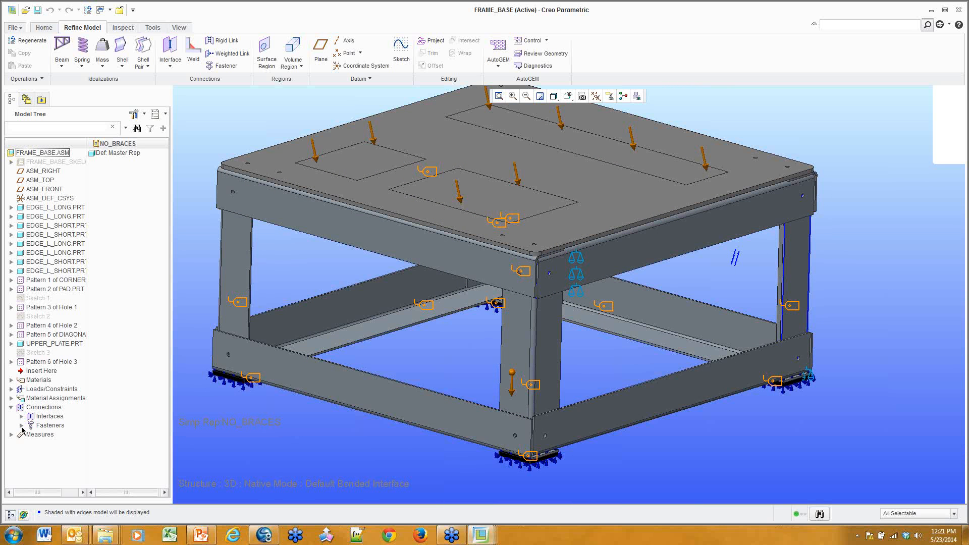
{"action": "left_click", "coordinate": [51, 417]}
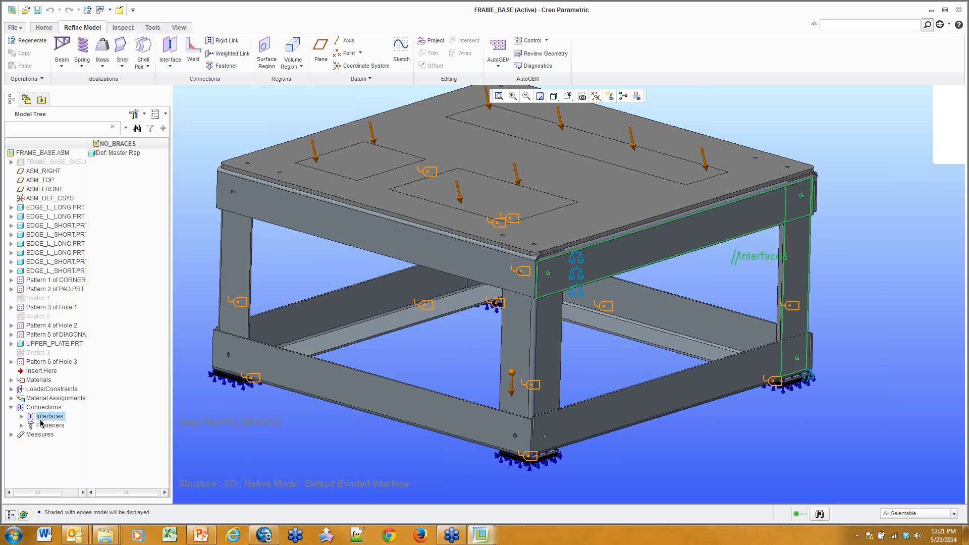
{"action": "left_click", "coordinate": [21, 425]}
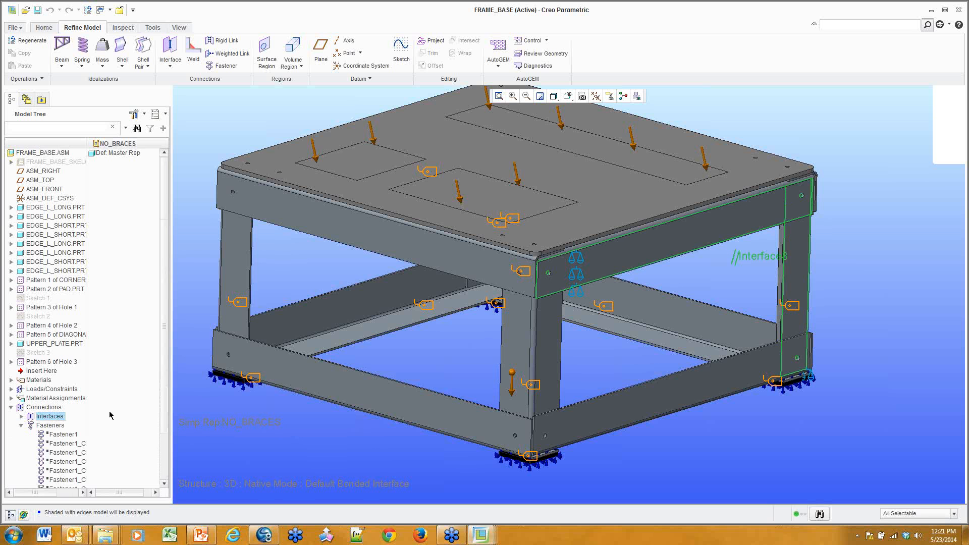
{"action": "scroll", "coordinate": [112, 417], "scroll_direction": "down", "scroll_amount": 6}
{"action": "left_click", "coordinate": [61, 265]}
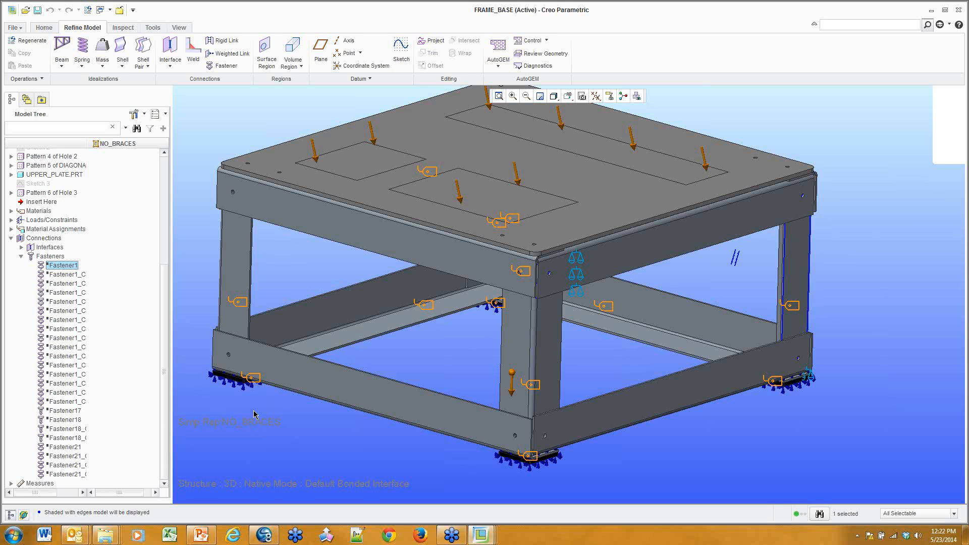
{"action": "middle_click_drag", "start_coordinate": [389, 275], "coordinate": [503, 256]}
{"action": "middle_click_drag", "start_coordinate": [458, 304], "coordinate": [500, 286]}
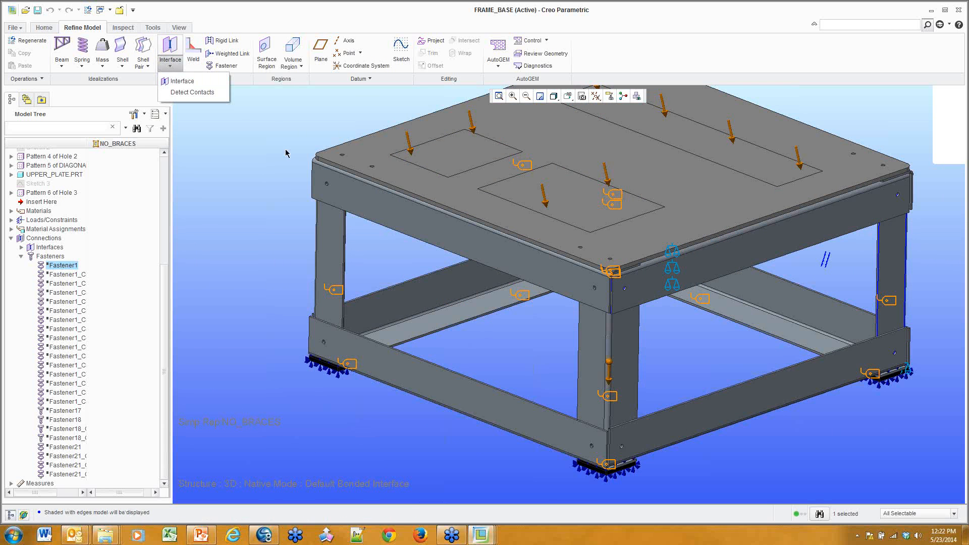
Start a fastener definition that connects solids, with Bolt as the fastener type.
{"action": "left_click", "coordinate": [177, 53]}
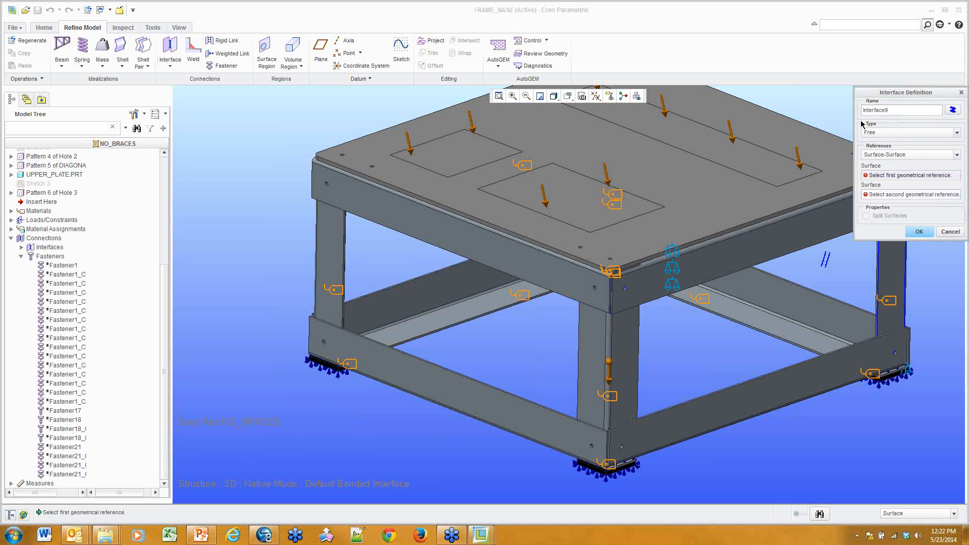
{"action": "left_click", "coordinate": [951, 231]}
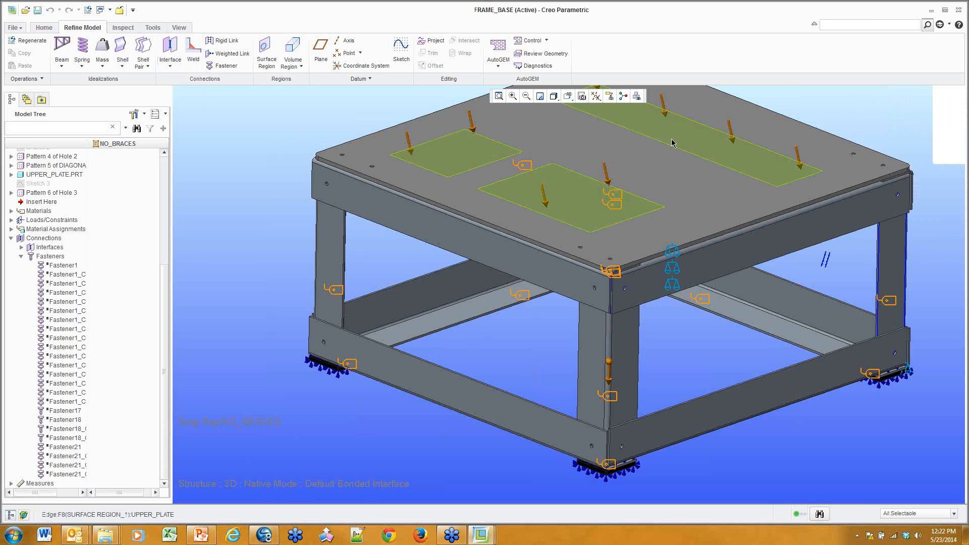
{"action": "left_click", "coordinate": [223, 67]}
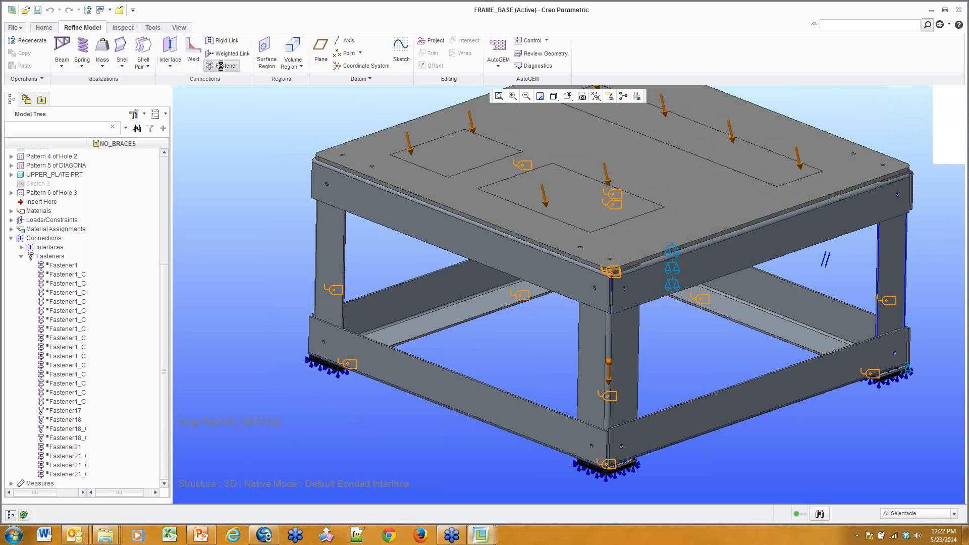
{"action": "left_click", "coordinate": [865, 151]}
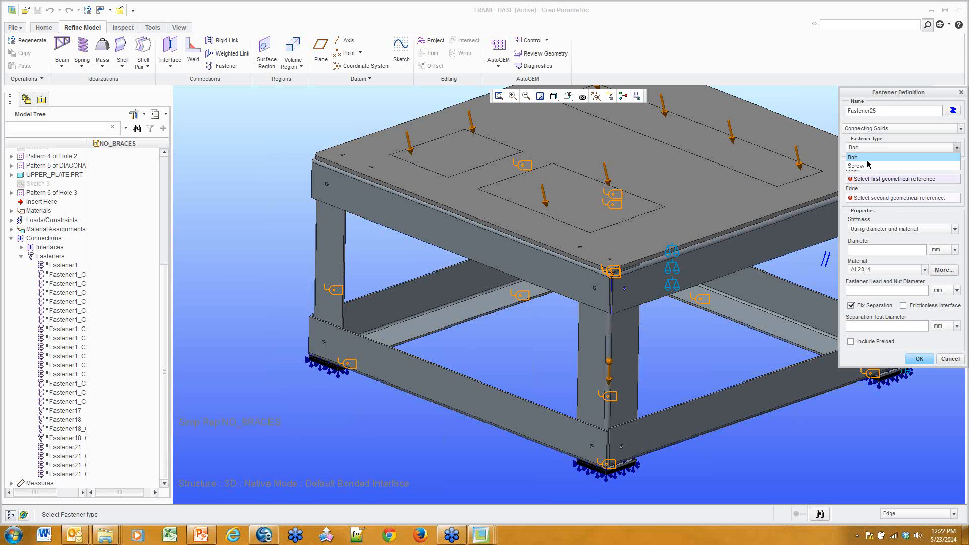
{"action": "left_click", "coordinate": [872, 157]}
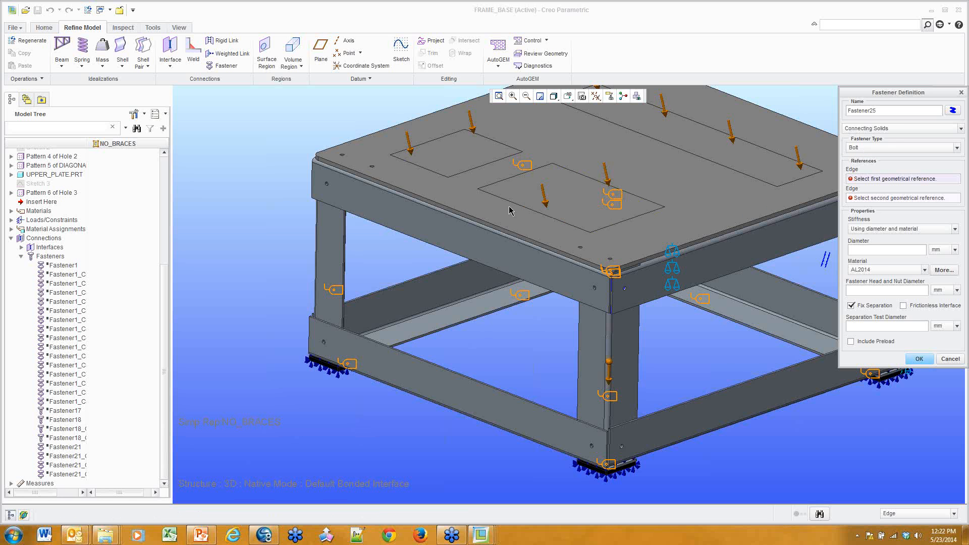
Reference the bolt to the outer hole edge on EDGE_L_LONG and the matching inner hole edge on CORNER_L at the upper corner.
{"action": "scroll", "coordinate": [312, 172], "scroll_direction": "down", "scroll_amount": 2}
{"action": "scroll", "coordinate": [312, 172], "scroll_direction": "down", "scroll_amount": 4}
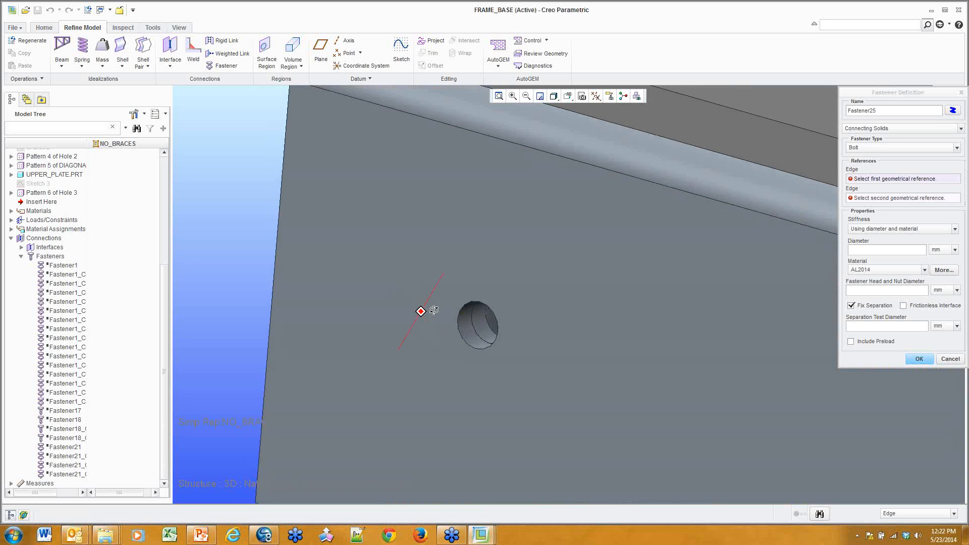
{"action": "middle_click_drag", "start_coordinate": [434, 310], "coordinate": [448, 324]}
{"action": "scroll", "coordinate": [524, 314], "scroll_direction": "down", "scroll_amount": 3}
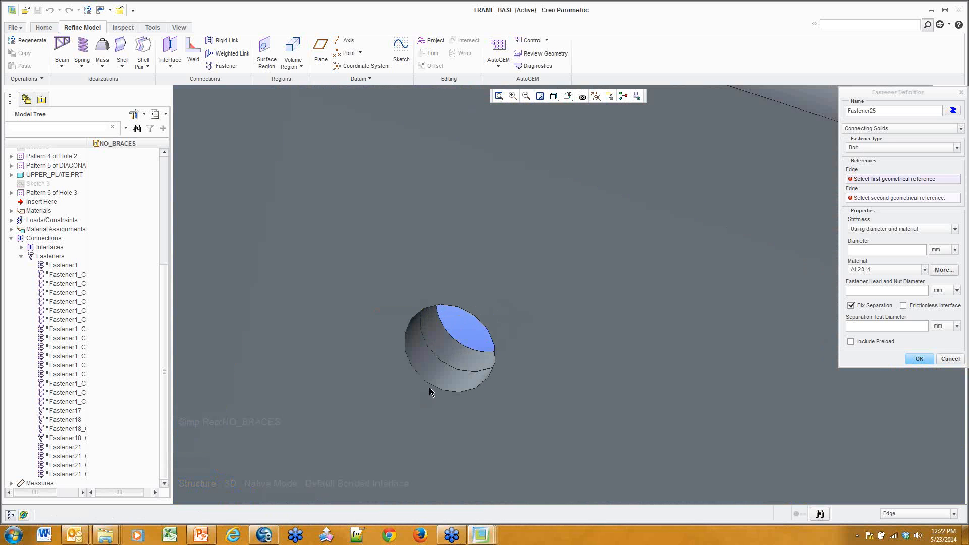
{"action": "scroll", "coordinate": [679, 302], "scroll_direction": "up", "scroll_amount": 3}
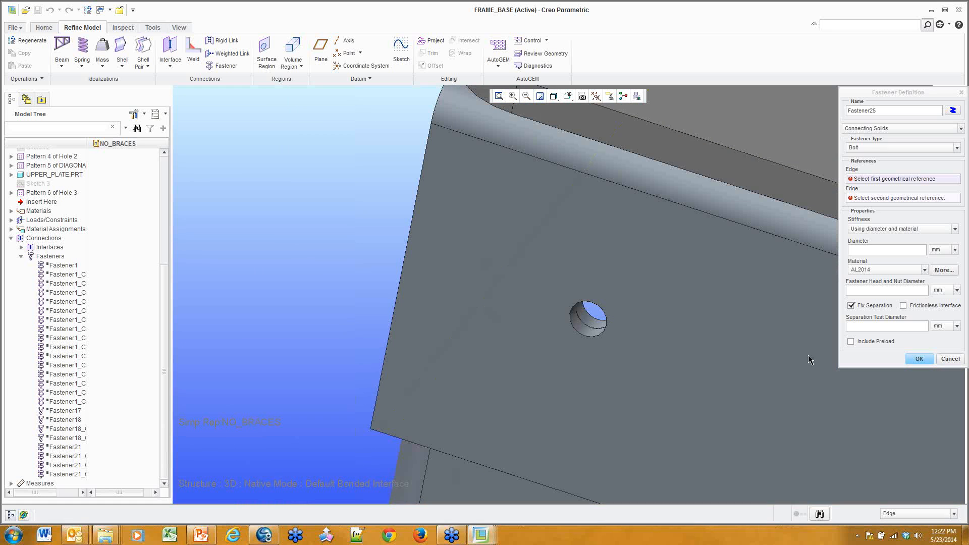
{"action": "scroll", "coordinate": [603, 329], "scroll_direction": "down", "scroll_amount": 2}
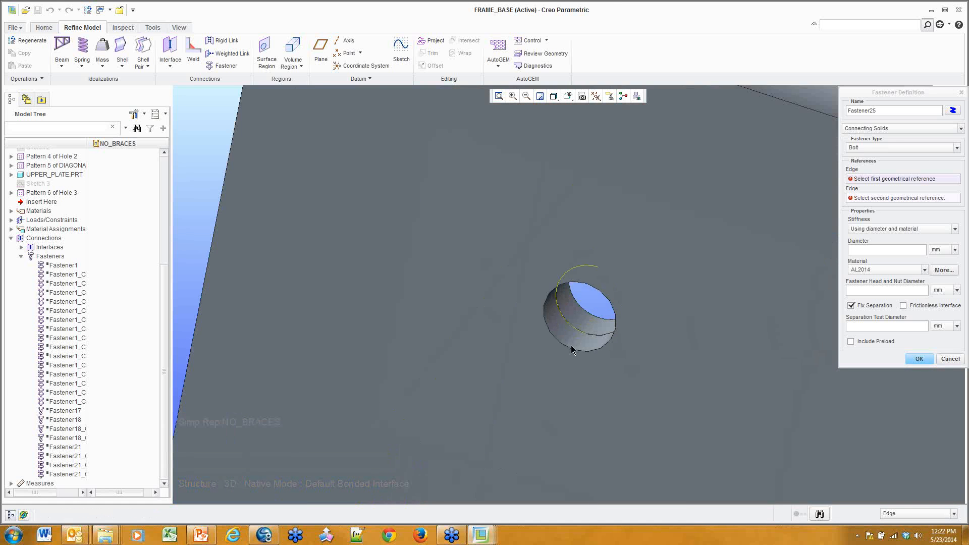
{"action": "scroll", "coordinate": [576, 343], "scroll_direction": "up", "scroll_amount": 3}
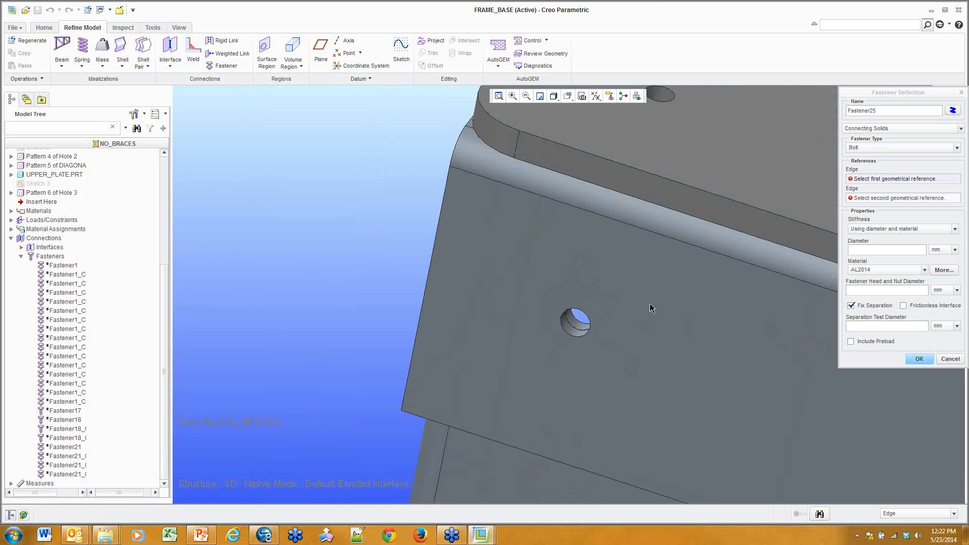
{"action": "scroll", "coordinate": [634, 292], "scroll_direction": "down", "scroll_amount": 3}
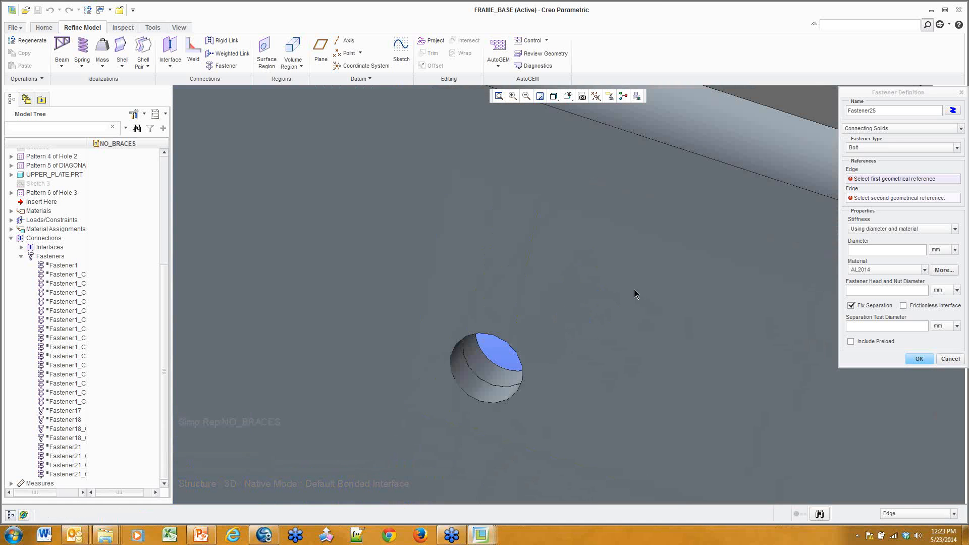
{"action": "left_click", "coordinate": [553, 96]}
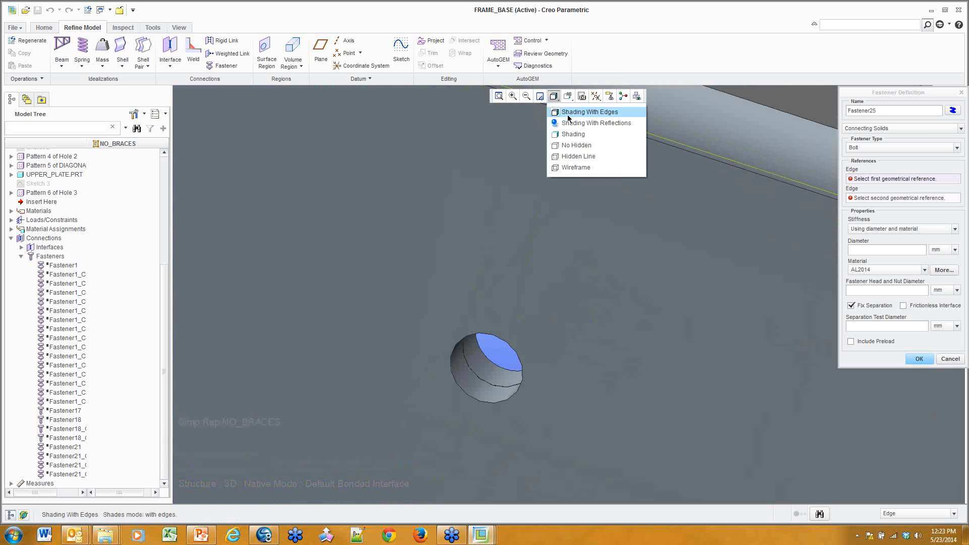
{"action": "left_click", "coordinate": [585, 112]}
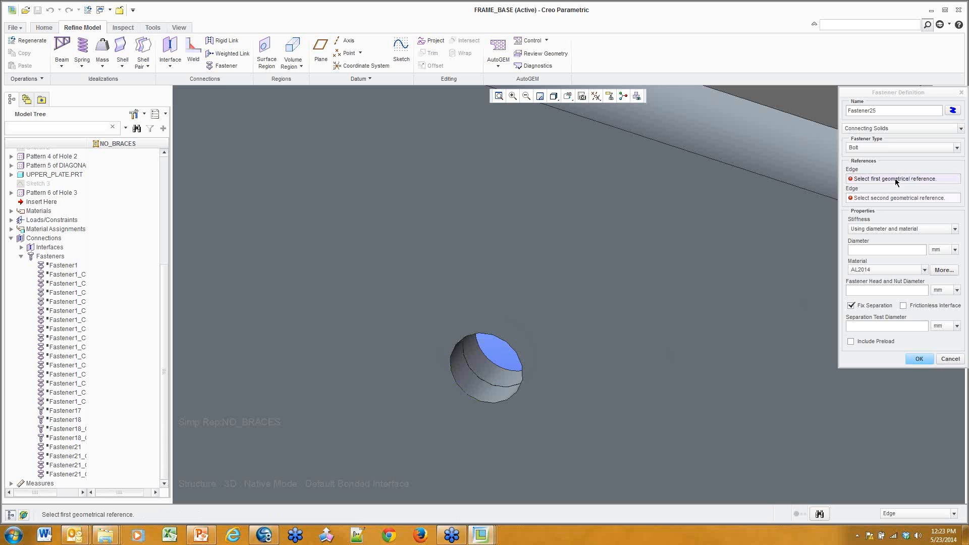
{"action": "left_click", "coordinate": [490, 403]}
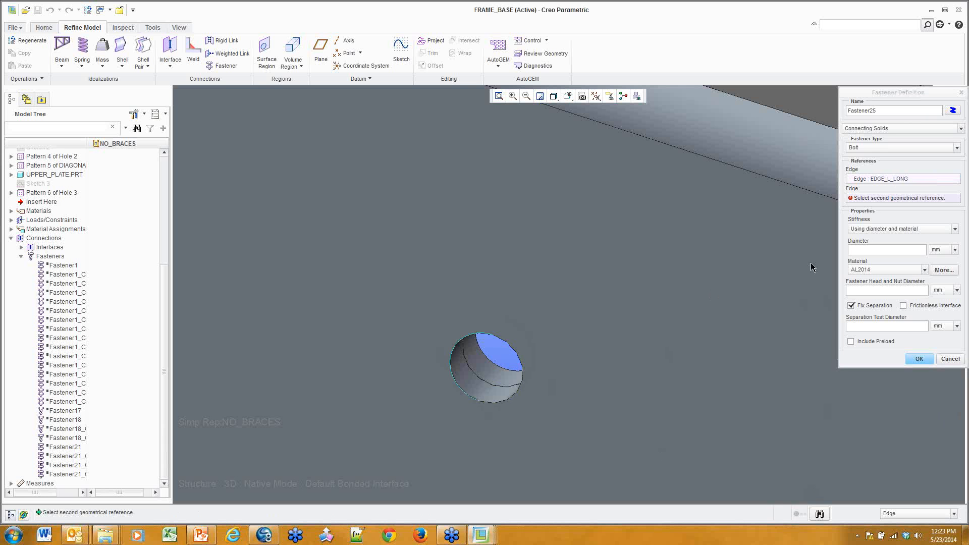
{"action": "left_click", "coordinate": [869, 199]}
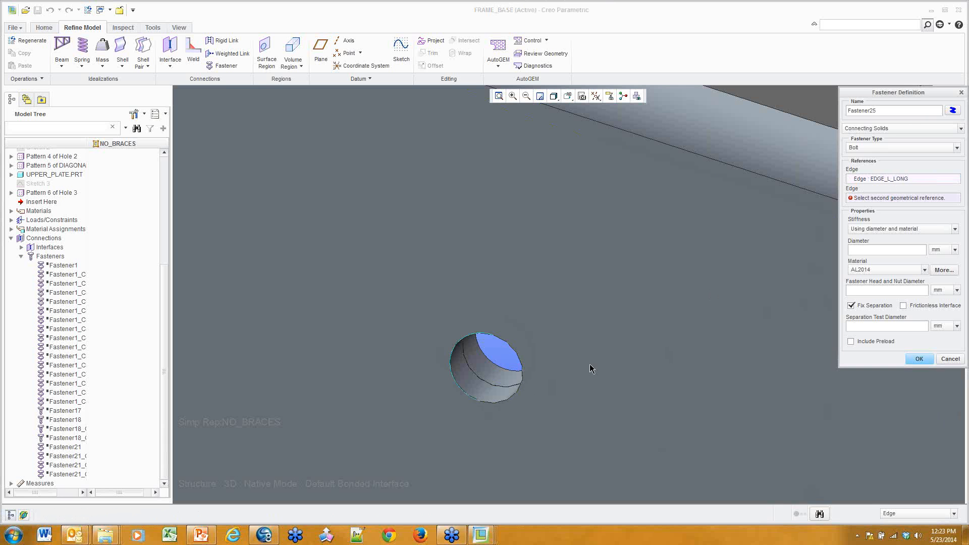
{"action": "left_click", "coordinate": [494, 368]}
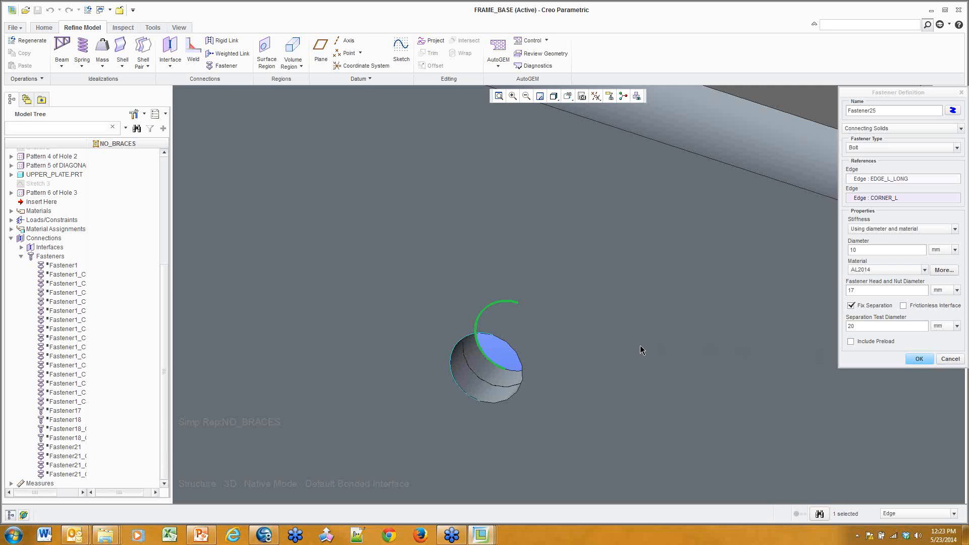
Create the bolt fastener between EDGE_L_LONG and CORNER_L without preload, accepting the detected contacting surface pair.
{"action": "scroll", "coordinate": [640, 347], "scroll_direction": "up", "scroll_amount": 5}
{"action": "mouse_move", "coordinate": [600, 348]}
{"action": "middle_mouse_down"}
{"action": "mouse_move", "coordinate": [607, 352]}
{"action": "mouse_move", "coordinate": [577, 308]}
{"action": "mouse_move", "coordinate": [612, 363]}
{"action": "middle_mouse_up"}
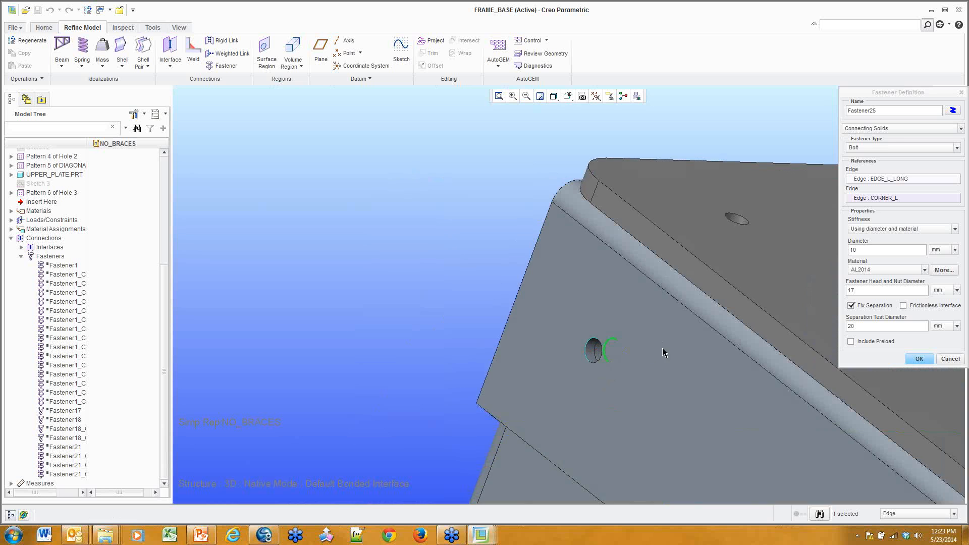
{"action": "scroll", "coordinate": [620, 354], "scroll_direction": "down", "scroll_amount": 4}
{"action": "scroll", "coordinate": [617, 356], "scroll_direction": "down", "scroll_amount": 5}
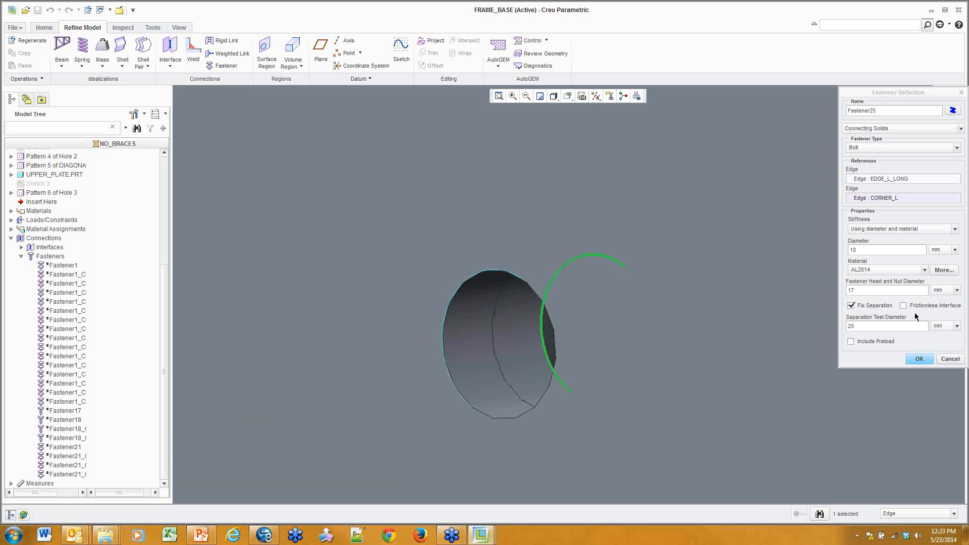
{"action": "left_click", "coordinate": [851, 342]}
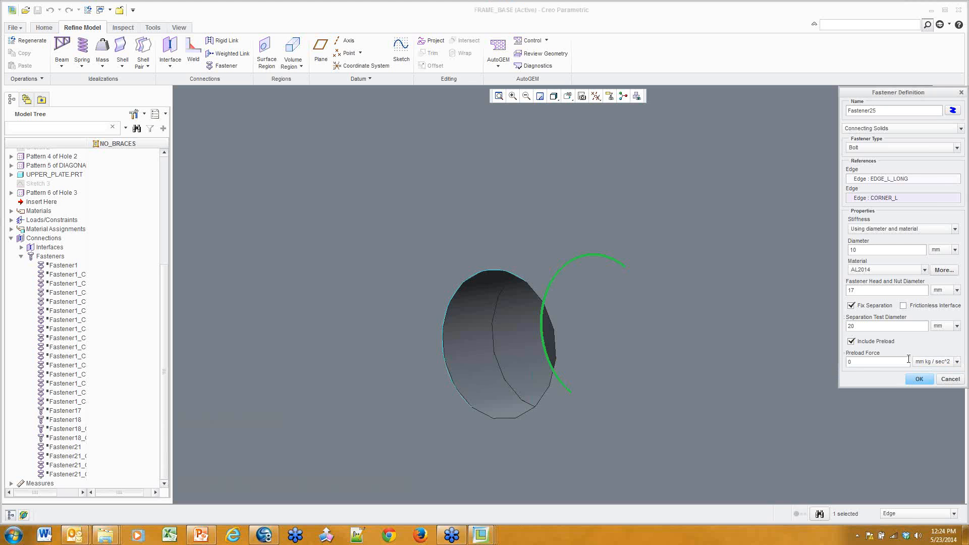
{"action": "left_click", "coordinate": [852, 341]}
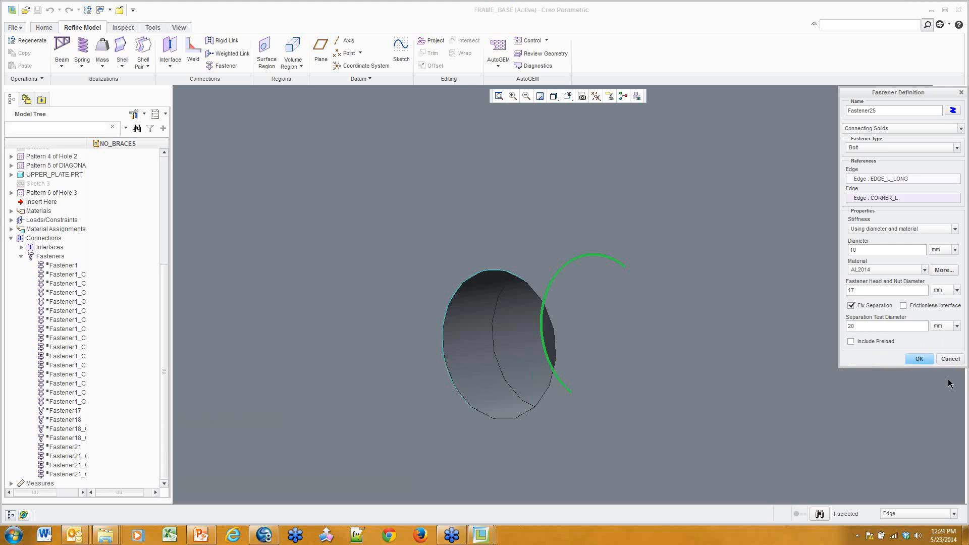
{"action": "left_click", "coordinate": [920, 359]}
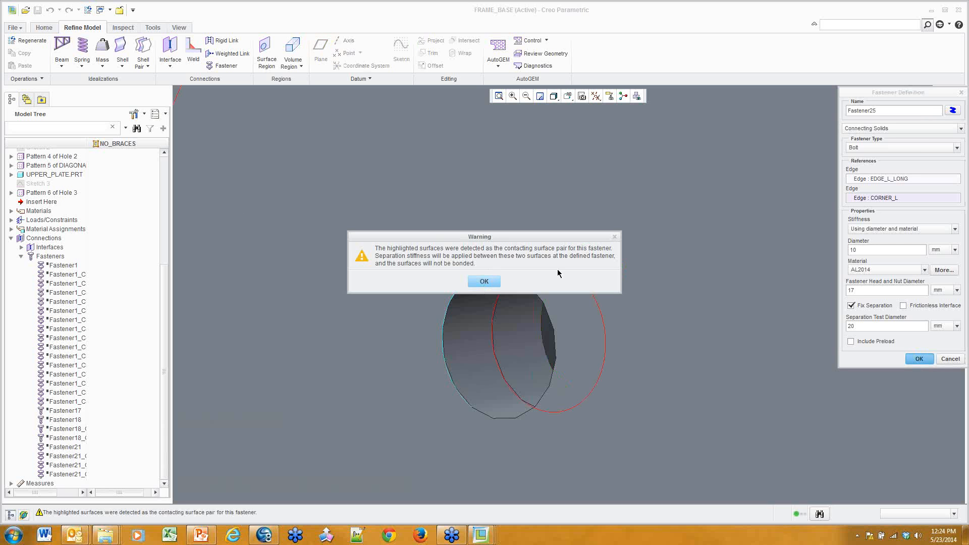
{"action": "left_click", "coordinate": [491, 283]}
{"action": "middle_click_drag", "start_coordinate": [570, 331], "coordinate": [617, 352]}
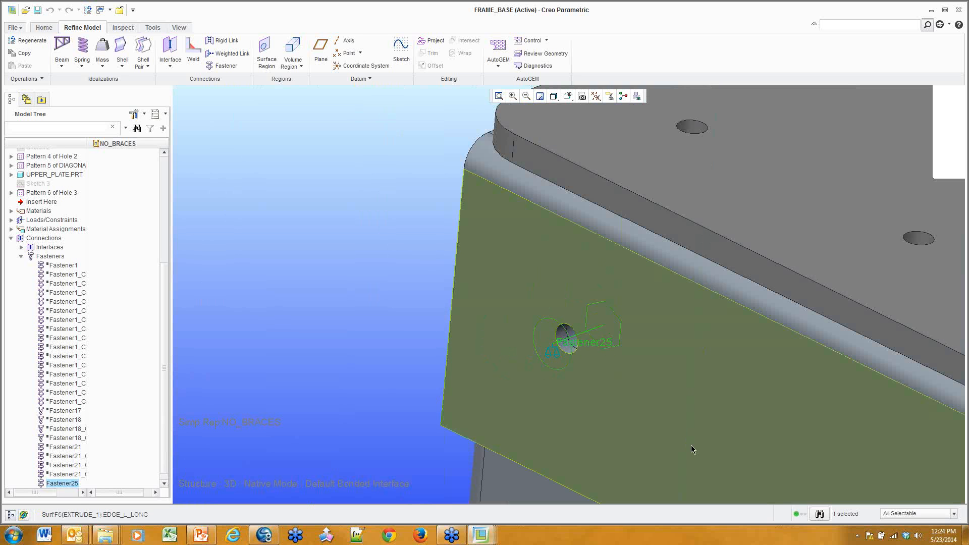
{"action": "mouse_move", "coordinate": [692, 450]}
{"action": "middle_mouse_down"}
{"action": "mouse_move", "coordinate": [729, 404]}
{"action": "mouse_move", "coordinate": [593, 275]}
{"action": "mouse_move", "coordinate": [598, 286]}
{"action": "middle_mouse_up"}
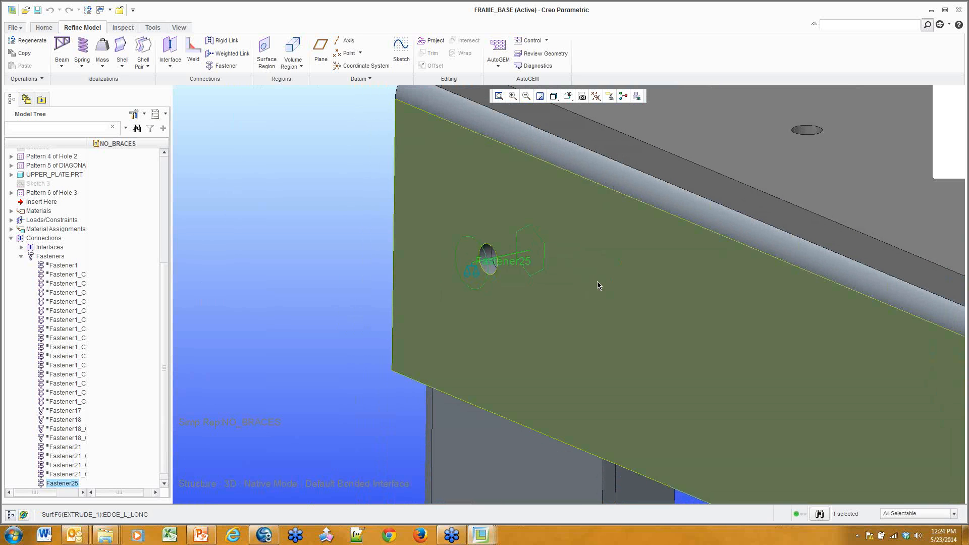
Delete Fastener25, including the simulation objects that reference it.
{"action": "right_click", "coordinate": [60, 487]}
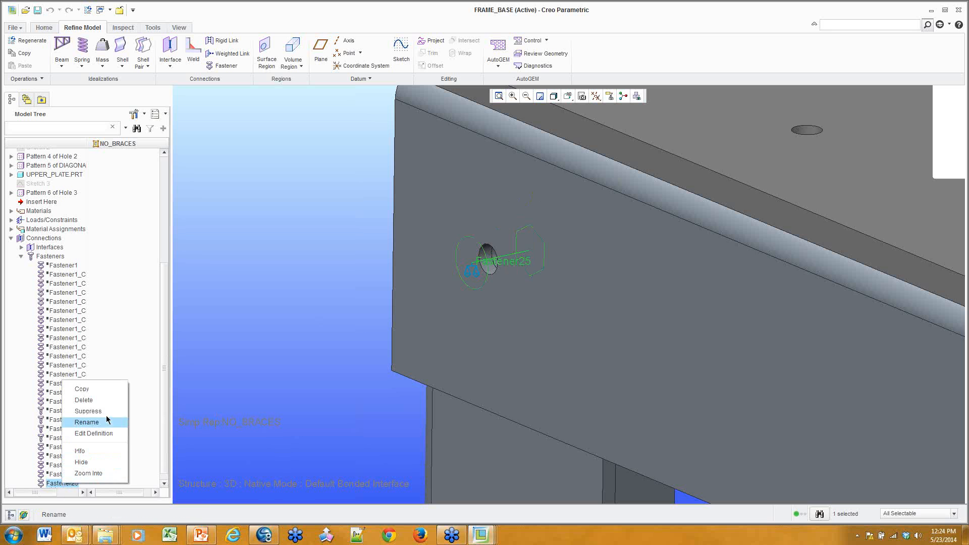
{"action": "left_click", "coordinate": [101, 401]}
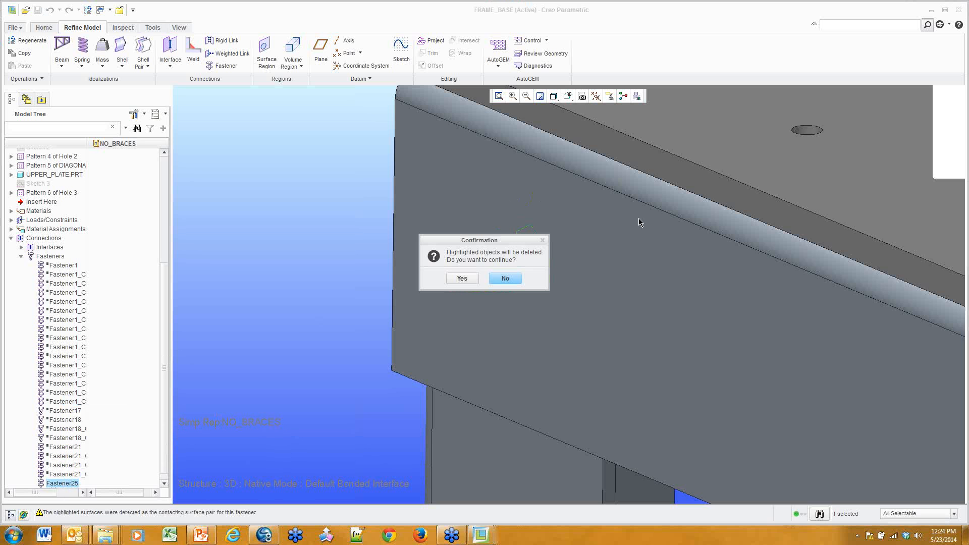
{"action": "left_click", "coordinate": [504, 279]}
{"action": "left_click", "coordinate": [315, 279]}
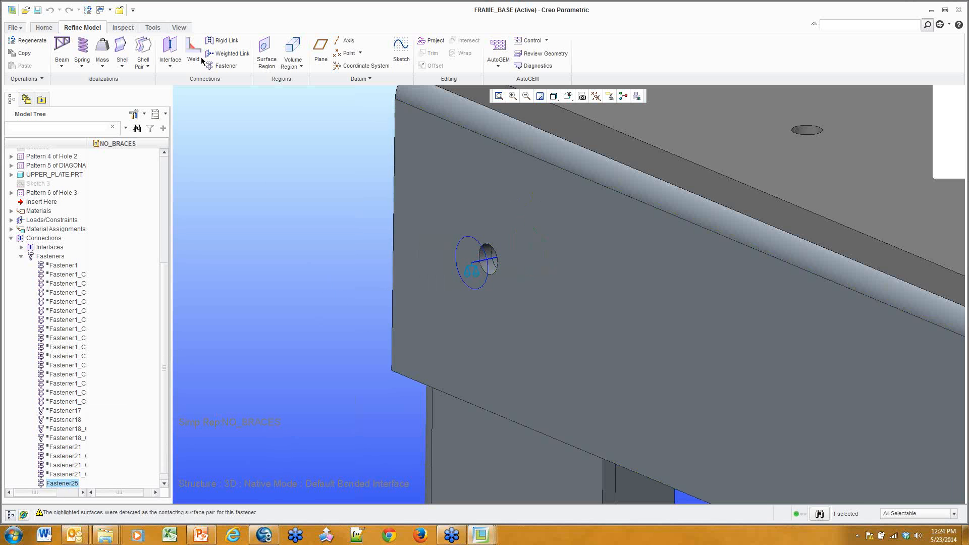
{"action": "left_click", "coordinate": [76, 484]}
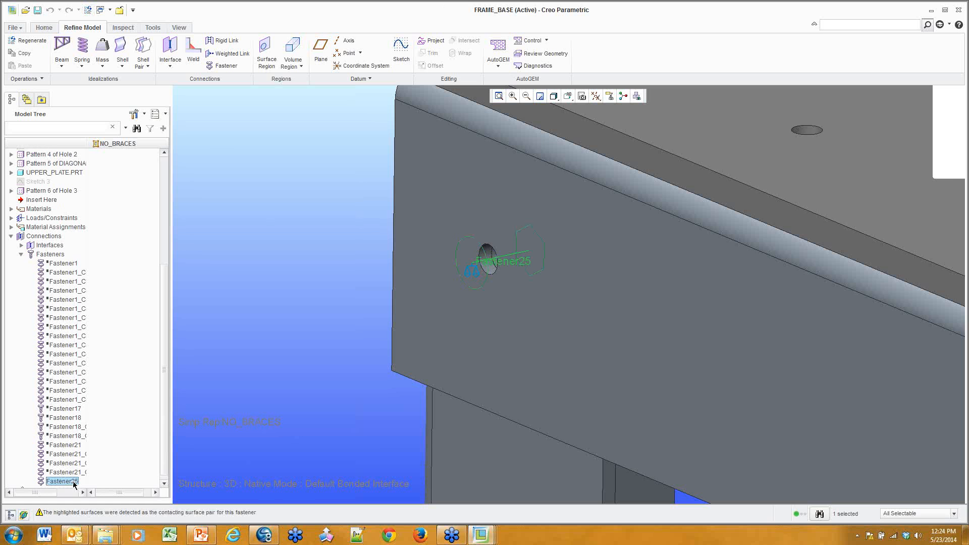
{"action": "key", "text": "Delete"}
{"action": "key", "text": "Return"}
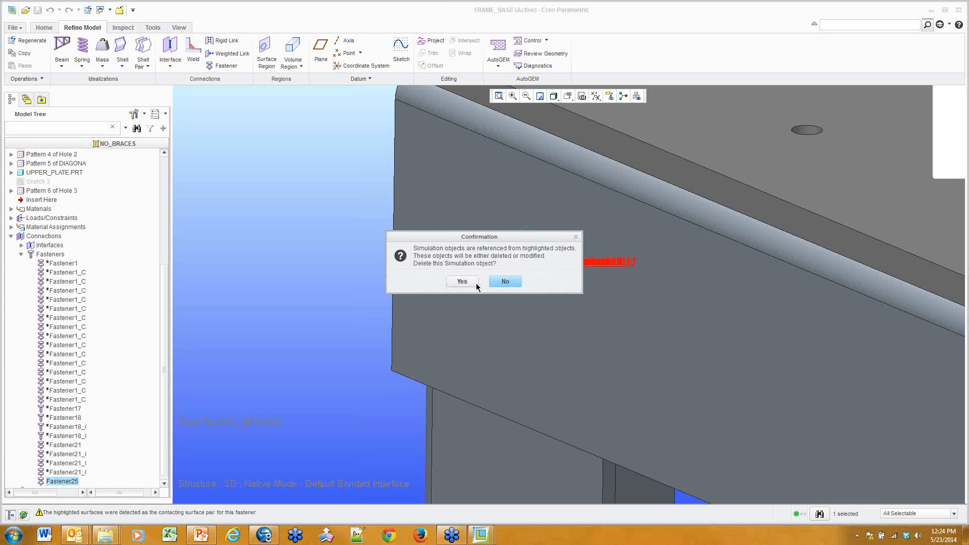
{"action": "left_click", "coordinate": [464, 281]}
Retrieve the frame's existing AutoGEM mesh without updating it, and create a mesh for All with Properties.
{"action": "scroll", "coordinate": [549, 286], "scroll_direction": "down", "scroll_amount": 10}
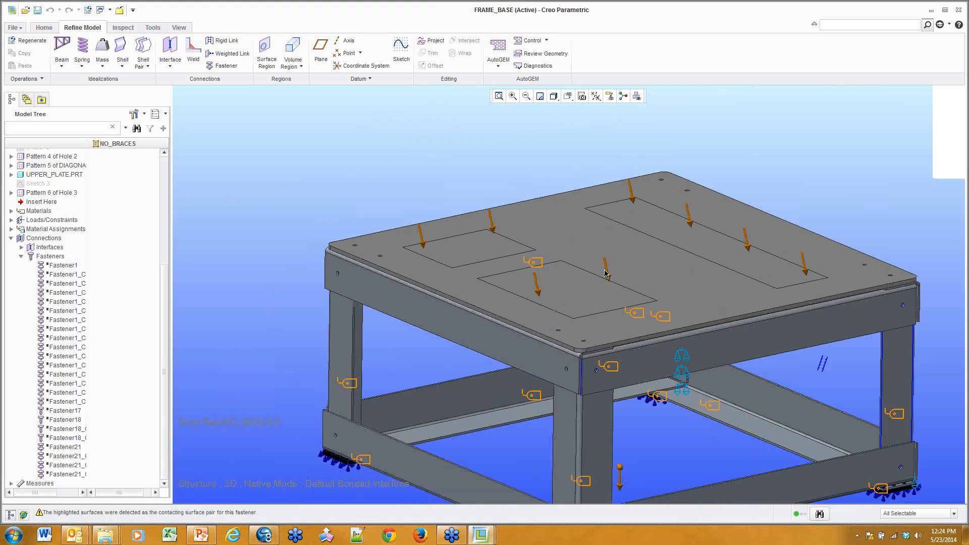
{"action": "middle_click_drag", "start_coordinate": [606, 272], "coordinate": [558, 210], "text": "shift"}
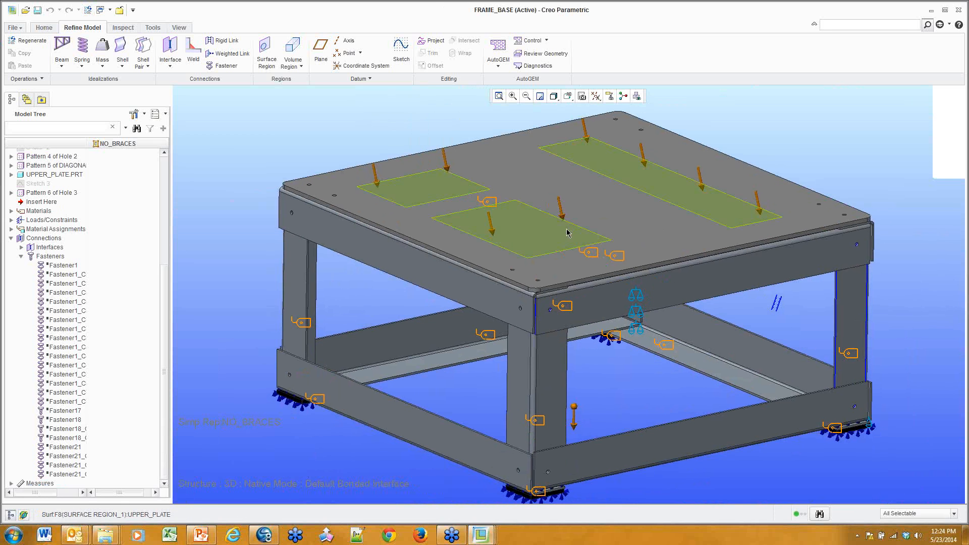
{"action": "left_click", "coordinate": [498, 51]}
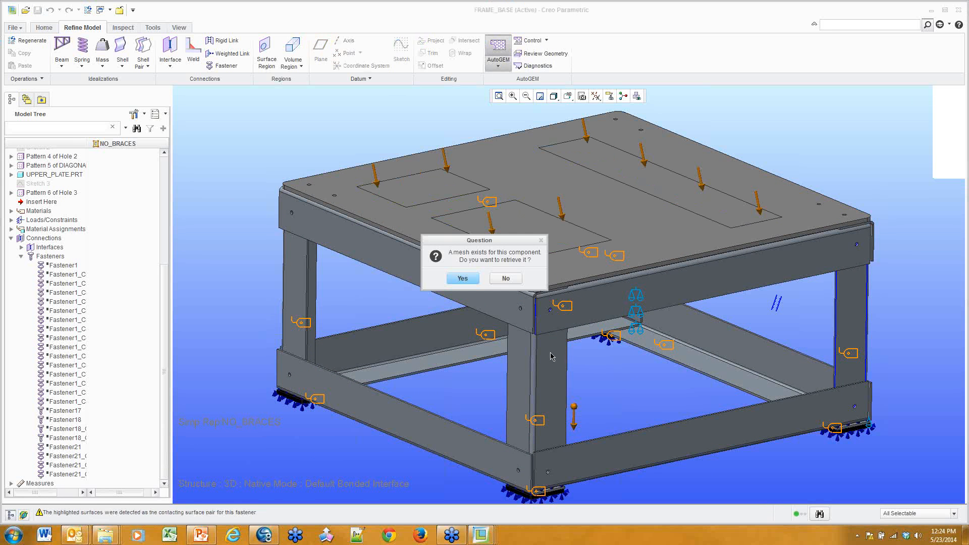
{"action": "left_click", "coordinate": [460, 278]}
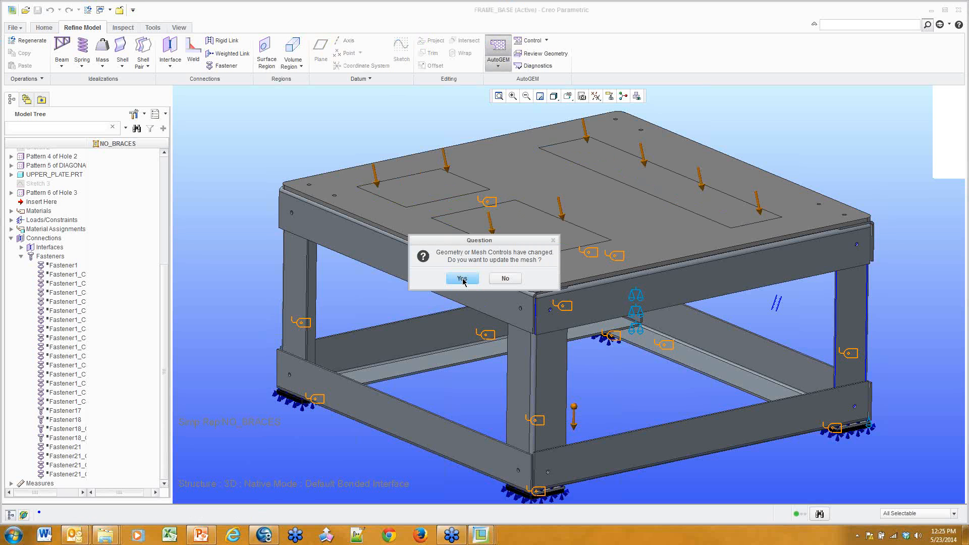
{"action": "left_click", "coordinate": [505, 278]}
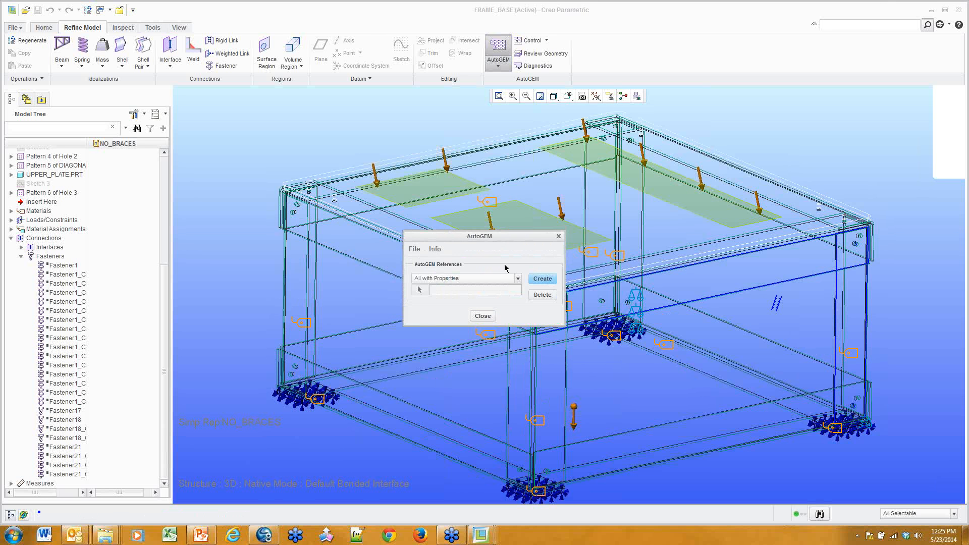
{"action": "left_click_drag", "start_coordinate": [524, 237], "coordinate": [246, 76]}
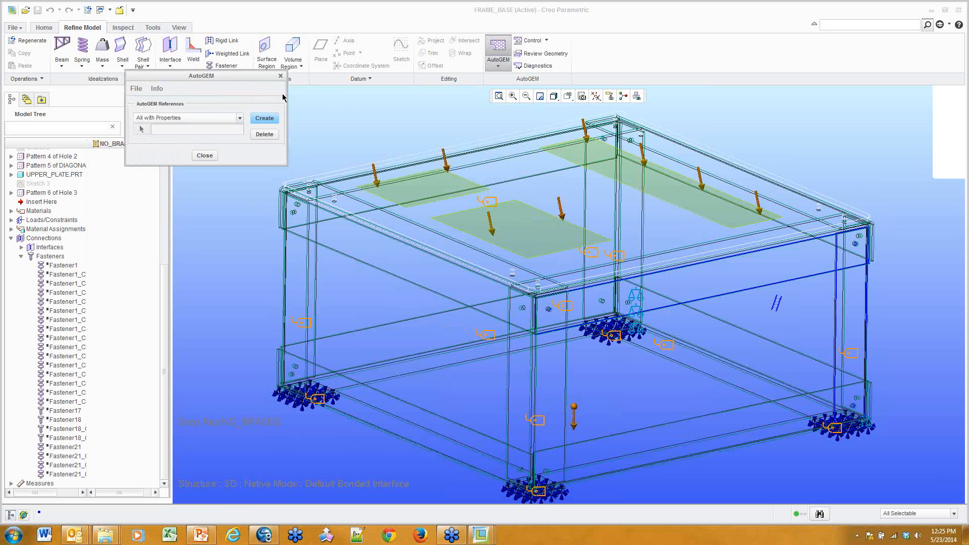
{"action": "left_click", "coordinate": [264, 118]}
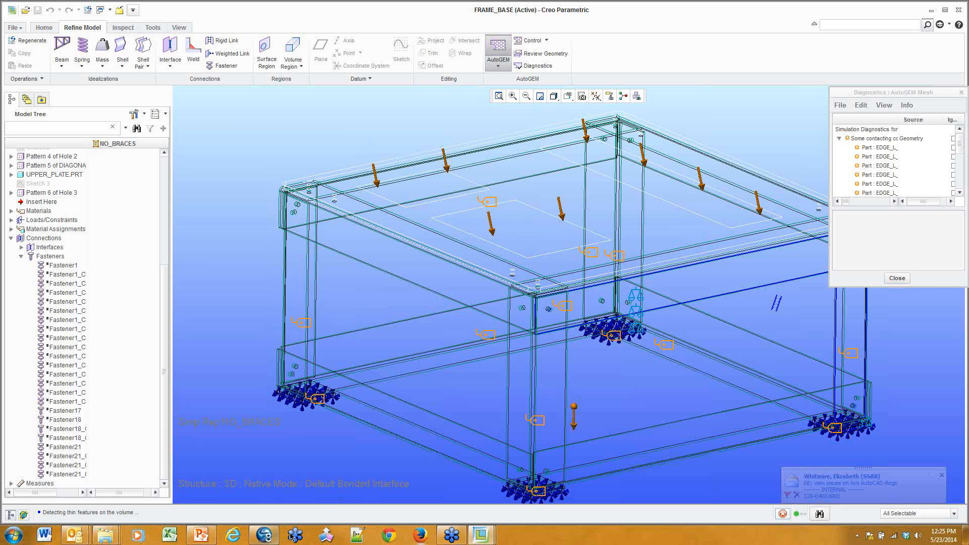
Switch to the PowerPoint presentation and show the Meshing slide full screen.
{"action": "left_click", "coordinate": [204, 536]}
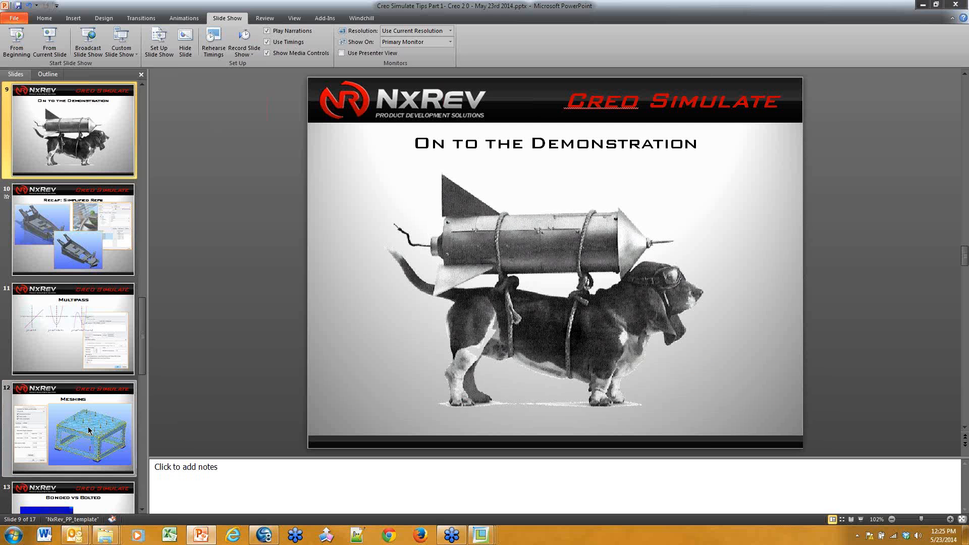
{"action": "left_click", "coordinate": [90, 430]}
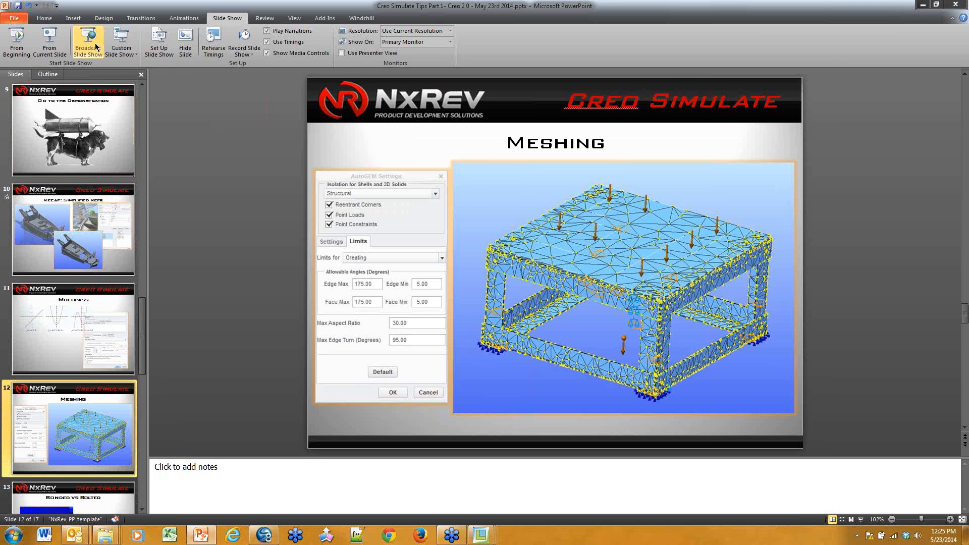
{"action": "left_click", "coordinate": [46, 41]}
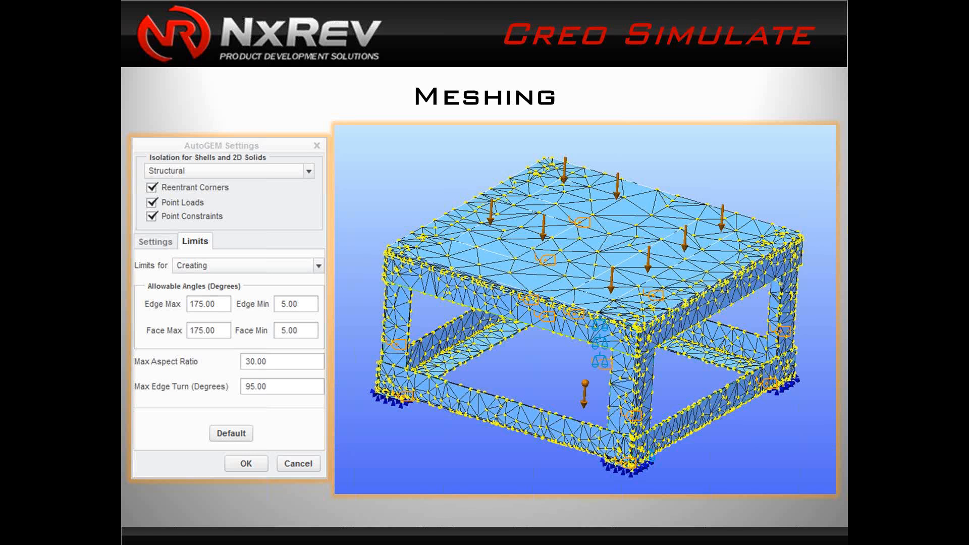
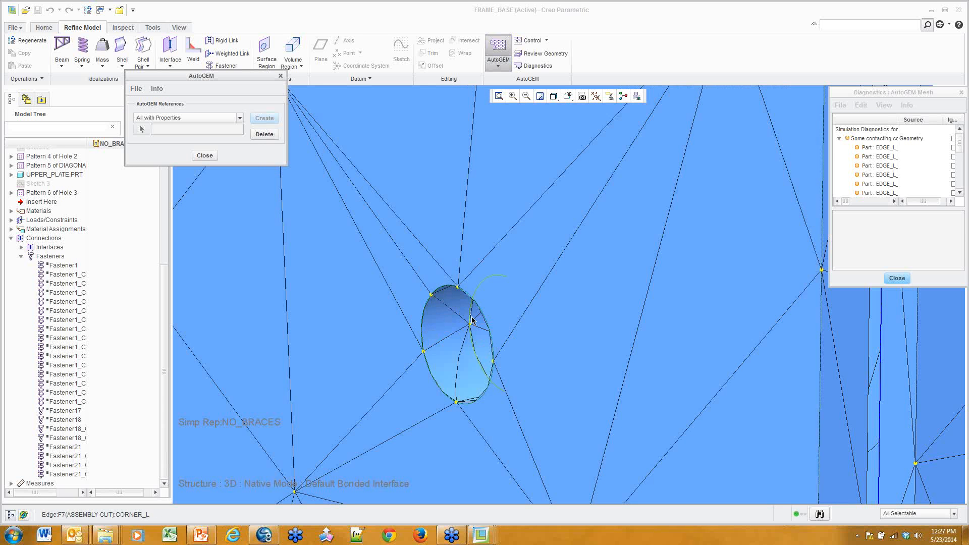
Examine the mesh around the bolt holes at the frame corner, and close AutoGEM and its diagnostics without saving the mesh.
{"action": "scroll", "coordinate": [474, 323], "scroll_direction": "up", "scroll_amount": 1}
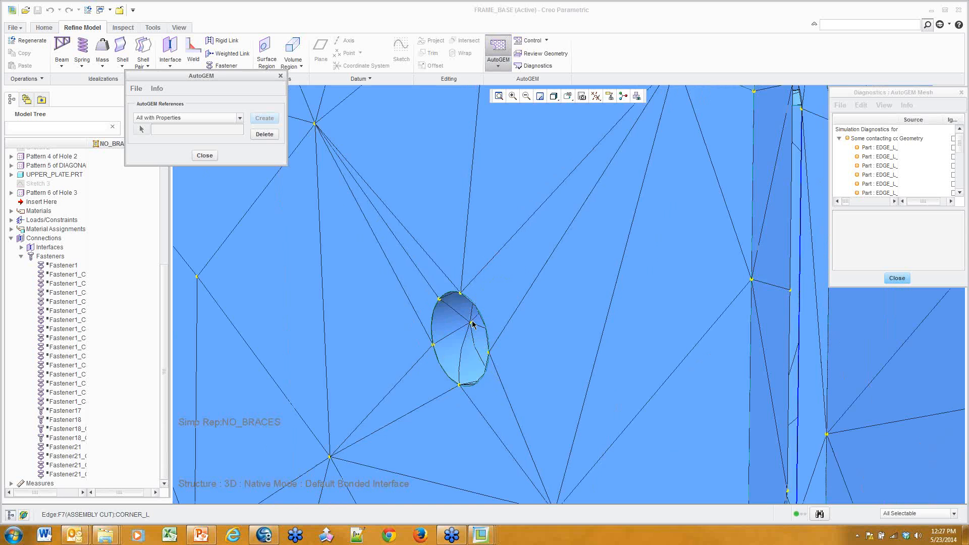
{"action": "scroll", "coordinate": [473, 321], "scroll_direction": "up", "scroll_amount": 3}
{"action": "middle_click_drag", "start_coordinate": [472, 318], "coordinate": [499, 328]}
{"action": "scroll", "coordinate": [471, 324], "scroll_direction": "up", "scroll_amount": 2}
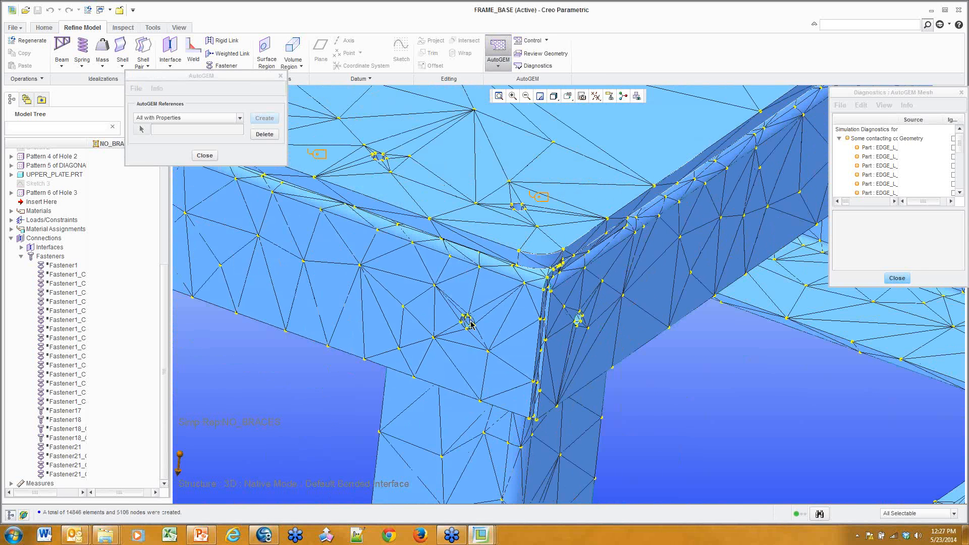
{"action": "left_click", "coordinate": [471, 324]}
{"action": "left_click", "coordinate": [205, 155]}
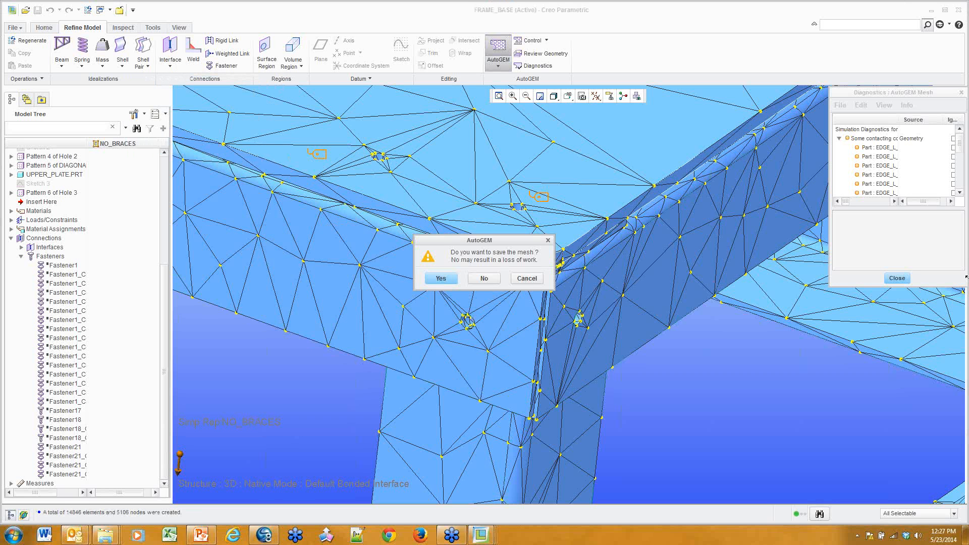
{"action": "left_click", "coordinate": [479, 279]}
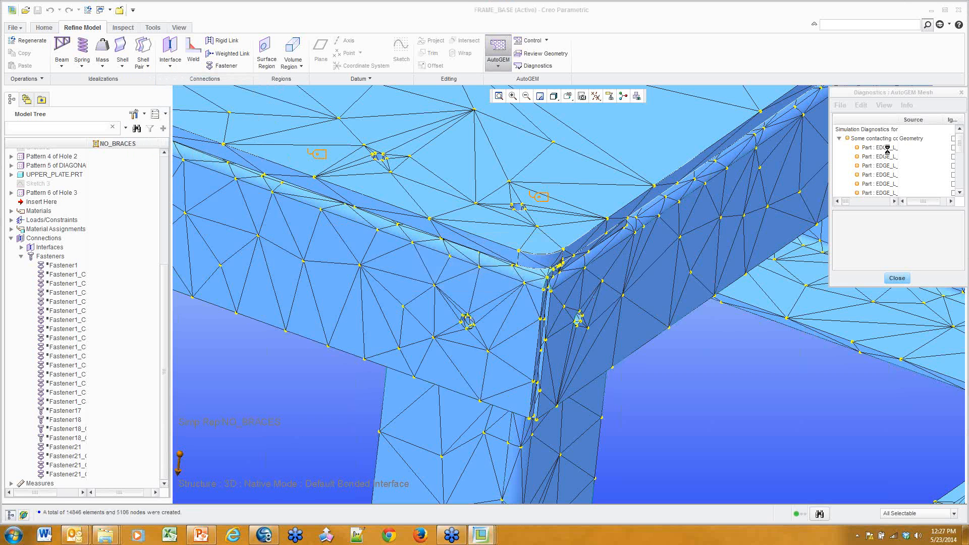
{"action": "left_click", "coordinate": [897, 278]}
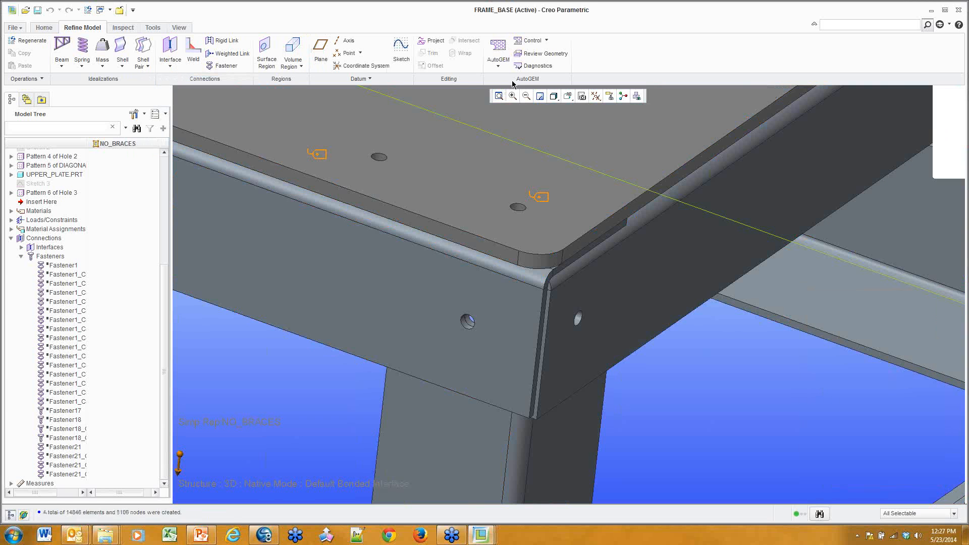
Review the AutoGEM settings and their element creation limits, leaving them without making changes.
{"action": "left_click", "coordinate": [498, 66]}
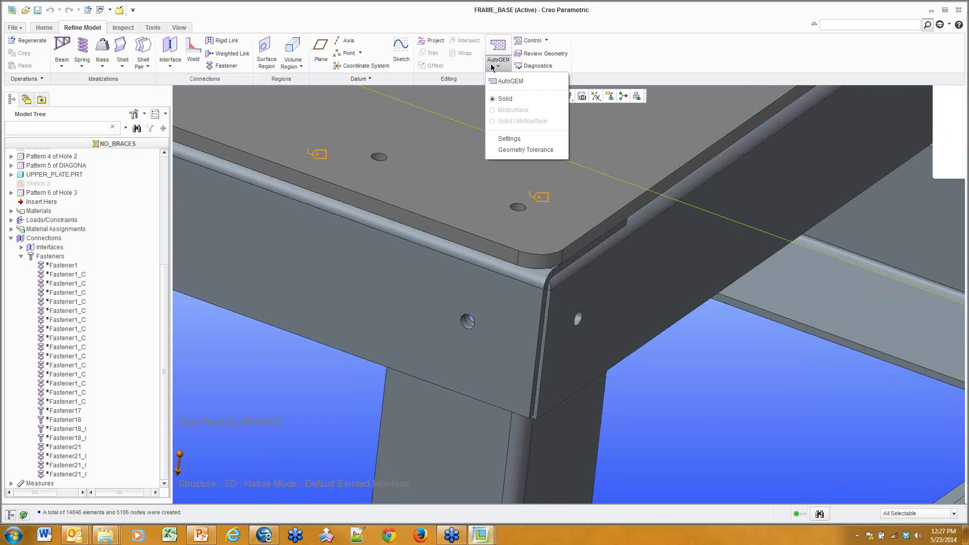
{"action": "left_click", "coordinate": [517, 143]}
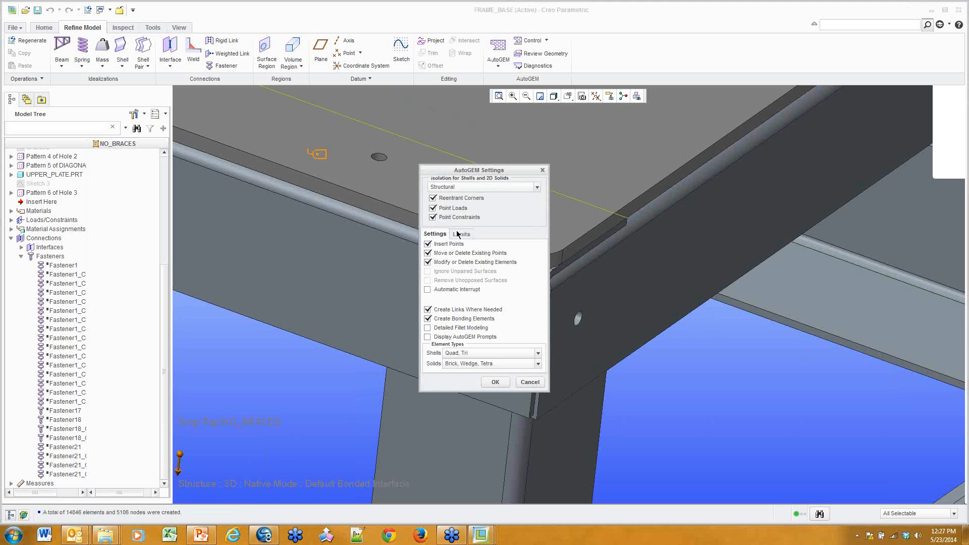
{"action": "left_click", "coordinate": [461, 233]}
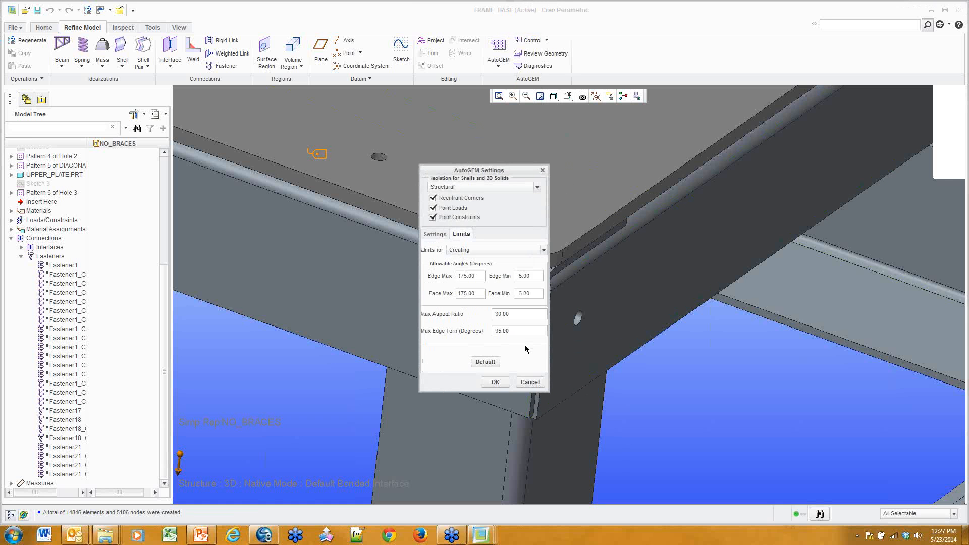
{"action": "left_click", "coordinate": [530, 388]}
{"action": "scroll", "coordinate": [526, 287], "scroll_direction": "up", "scroll_amount": 8}
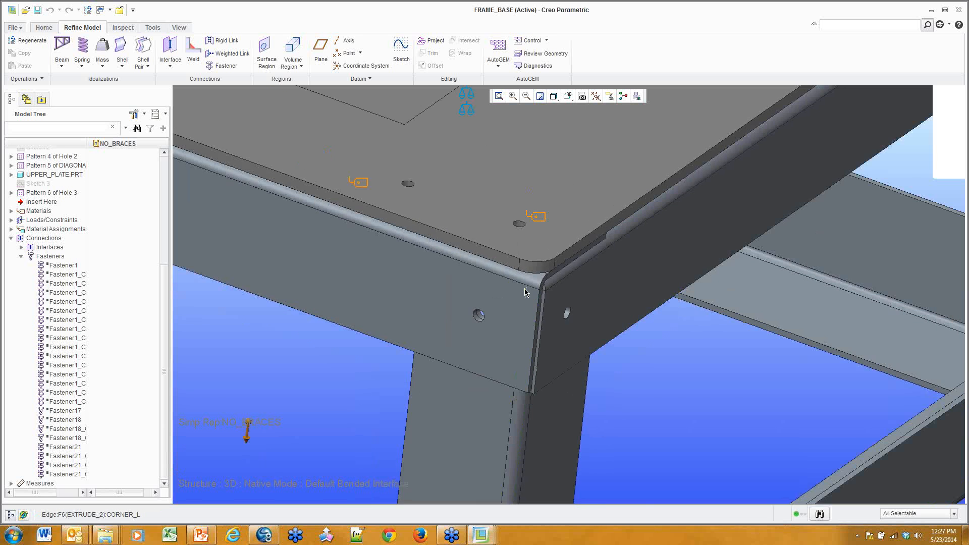
{"action": "mouse_move", "coordinate": [485, 230]}
{"action": "middle_mouse_down", "text": "shift"}
{"action": "mouse_move", "coordinate": [617, 260]}
{"action": "mouse_move", "coordinate": [562, 262]}
{"action": "middle_mouse_up", "text": "shift"}
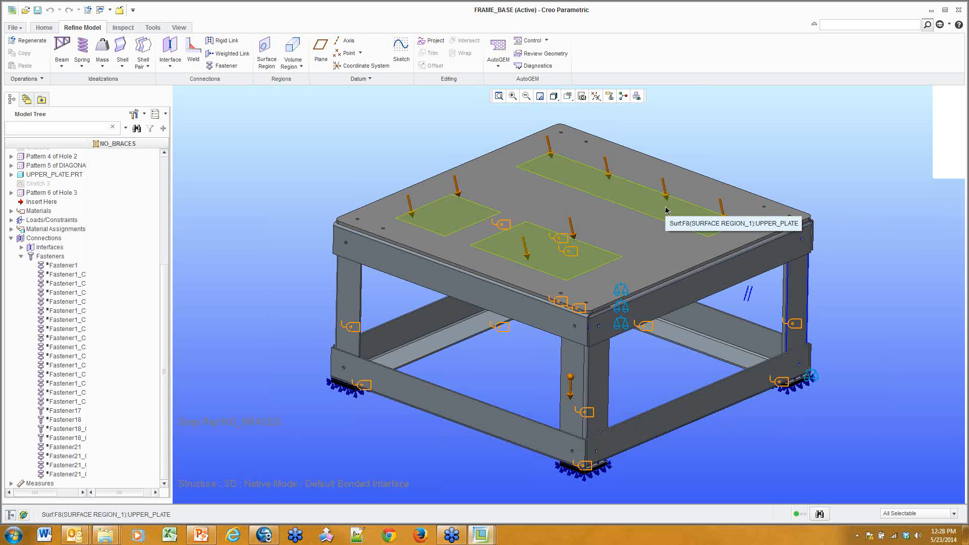
{"action": "mouse_move", "coordinate": [666, 210]}
{"action": "middle_mouse_down"}
{"action": "mouse_move", "coordinate": [626, 217]}
{"action": "mouse_move", "coordinate": [632, 228]}
{"action": "mouse_move", "coordinate": [610, 242]}
{"action": "middle_mouse_up"}
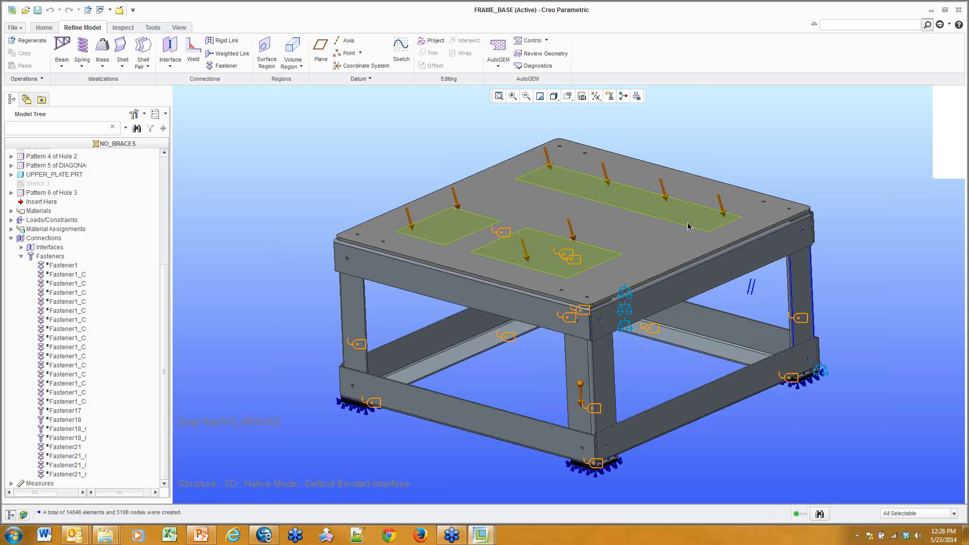
{"action": "middle_click_drag", "start_coordinate": [685, 225], "coordinate": [694, 229]}
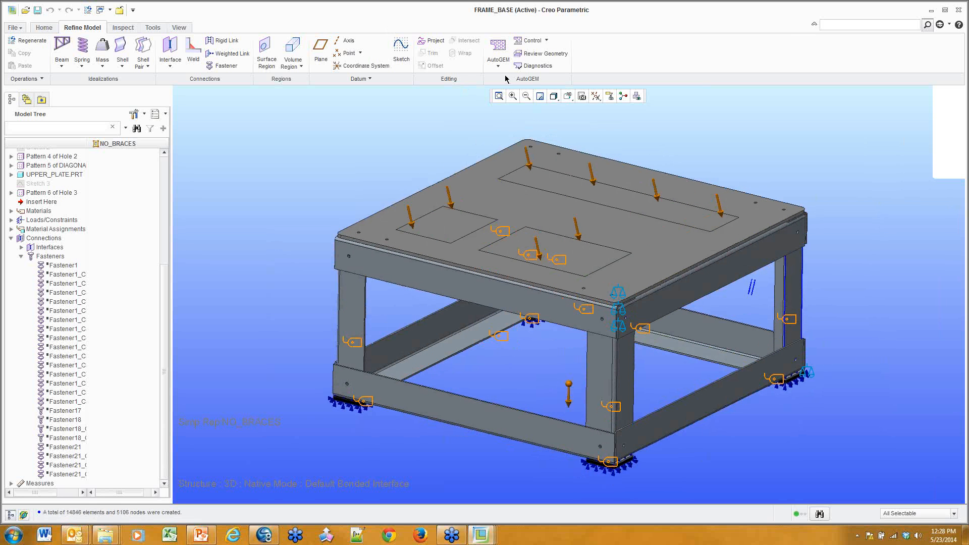
Open the results of the completed Static_load_1_bonded static study for the frame.
{"action": "left_click", "coordinate": [44, 27]}
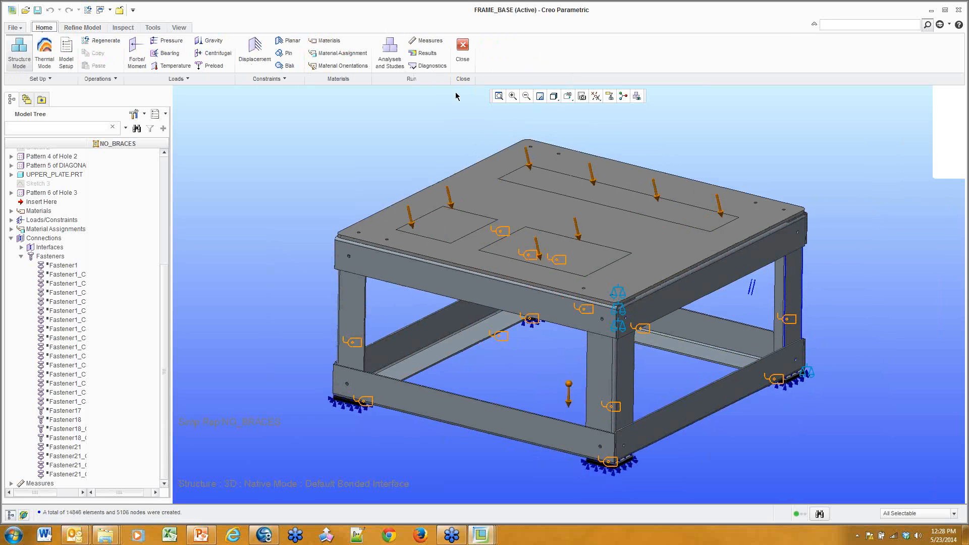
{"action": "left_click", "coordinate": [394, 59]}
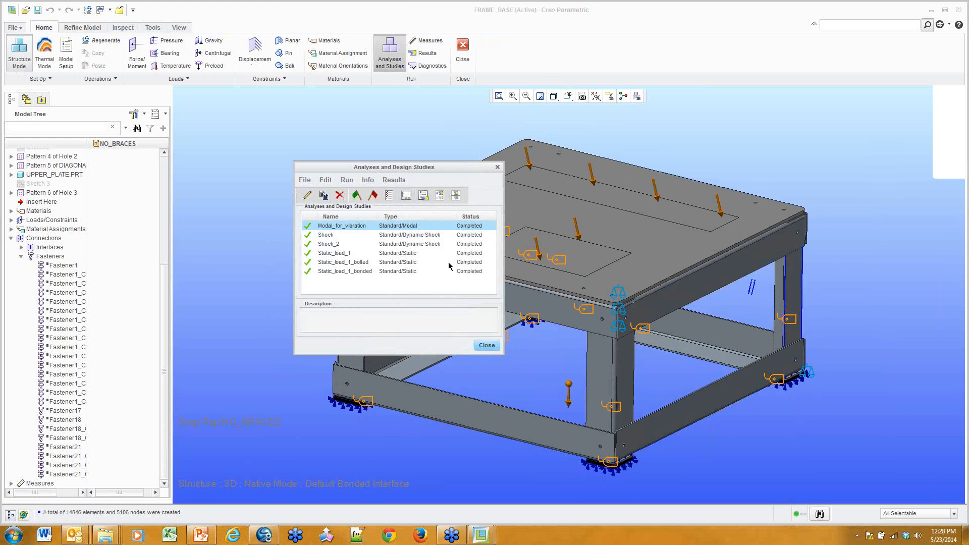
{"action": "left_click_drag", "start_coordinate": [384, 167], "coordinate": [236, 74]}
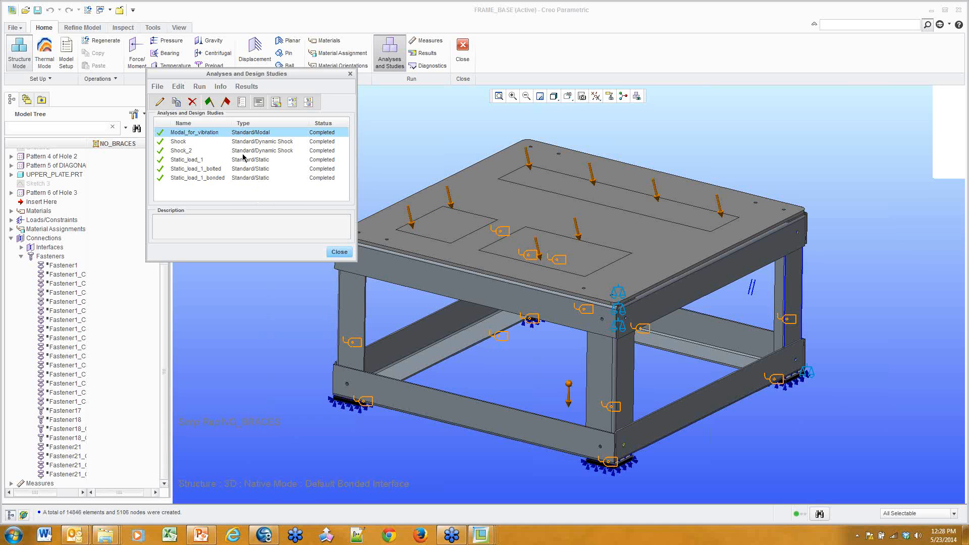
{"action": "left_click", "coordinate": [217, 170]}
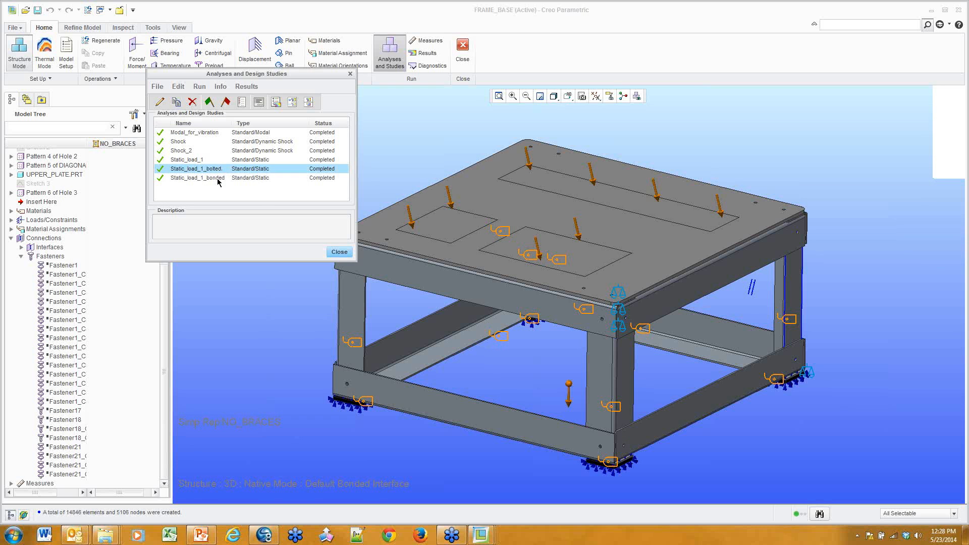
{"action": "left_click", "coordinate": [218, 179]}
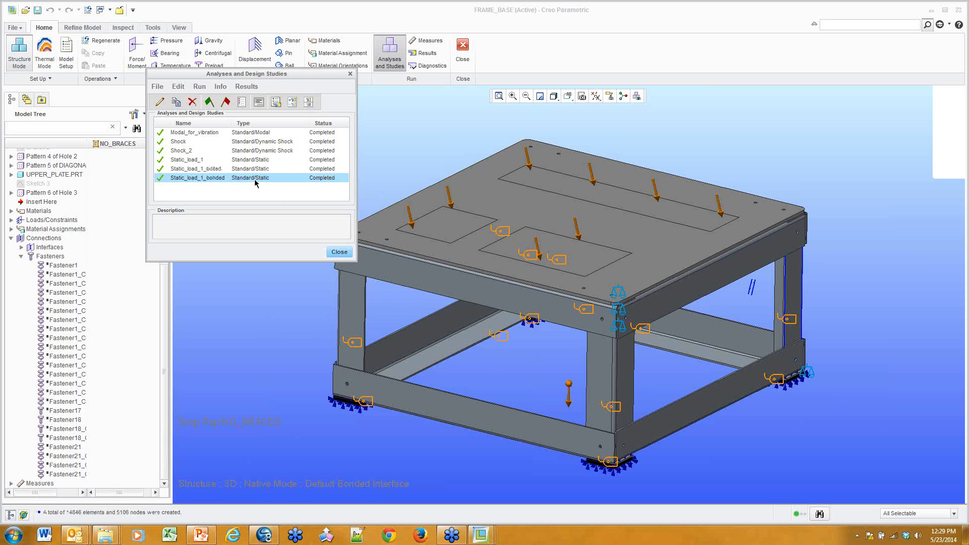
{"action": "left_click", "coordinate": [276, 106]}
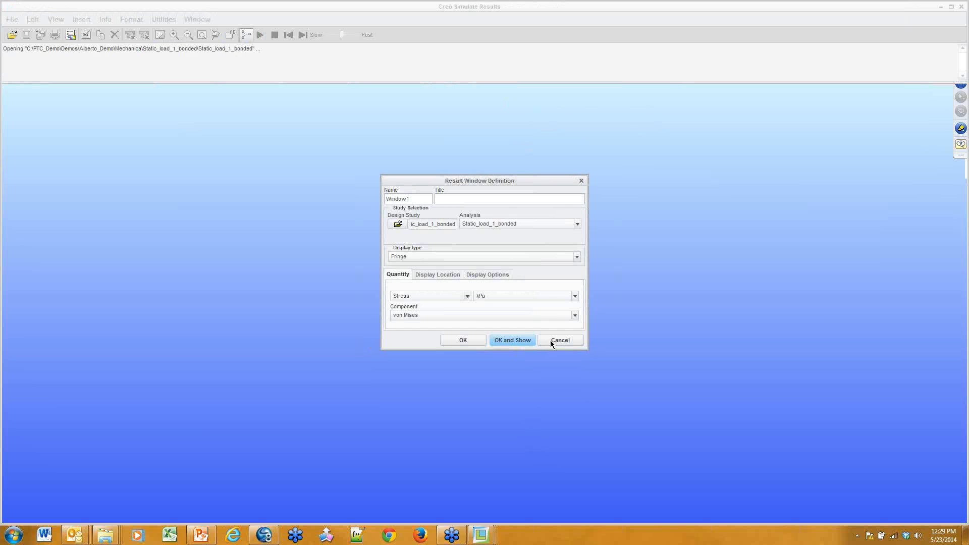
Show the bonded study's von Mises stress in ksi as a continuous-tone fringe, deformed and animated with auto start.
{"action": "left_click", "coordinate": [454, 296]}
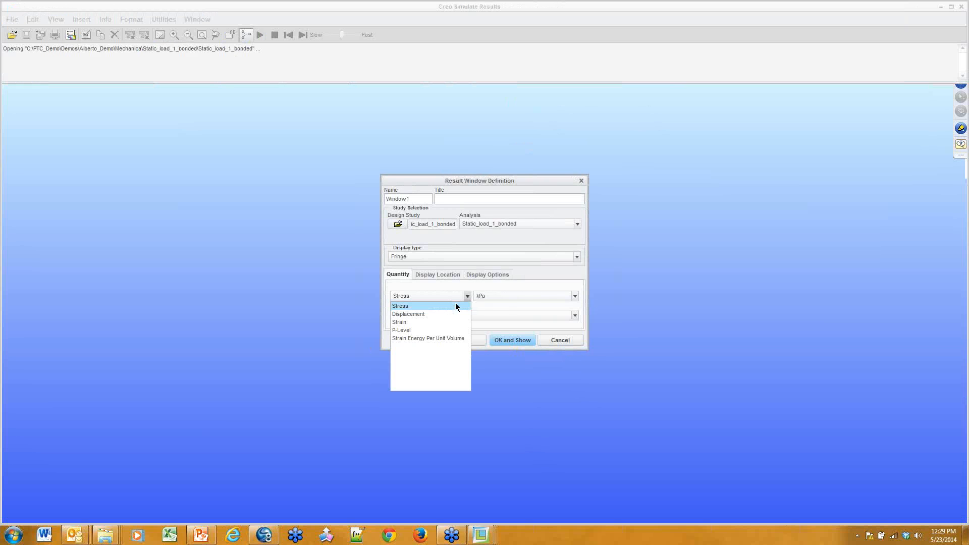
{"action": "left_click", "coordinate": [456, 306]}
{"action": "left_click", "coordinate": [525, 296]}
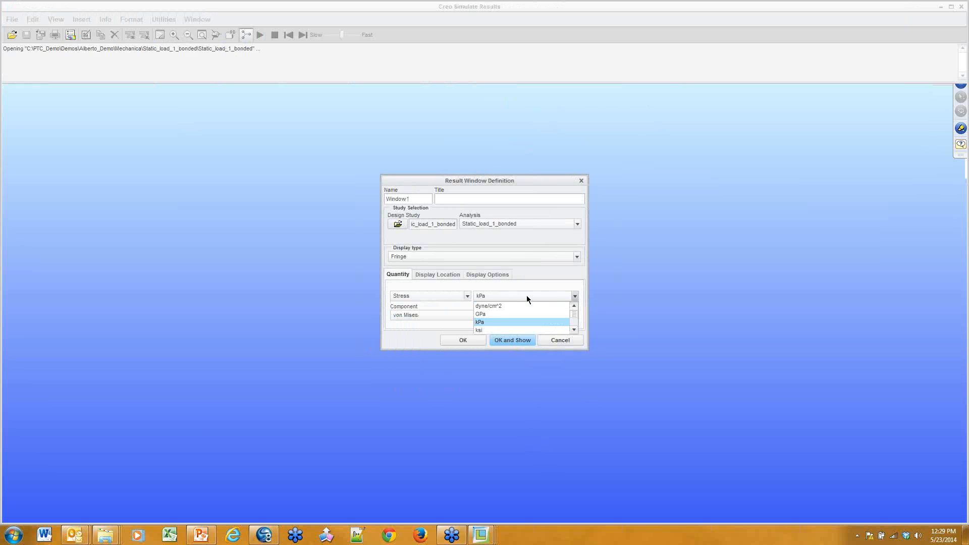
{"action": "left_click", "coordinate": [547, 327]}
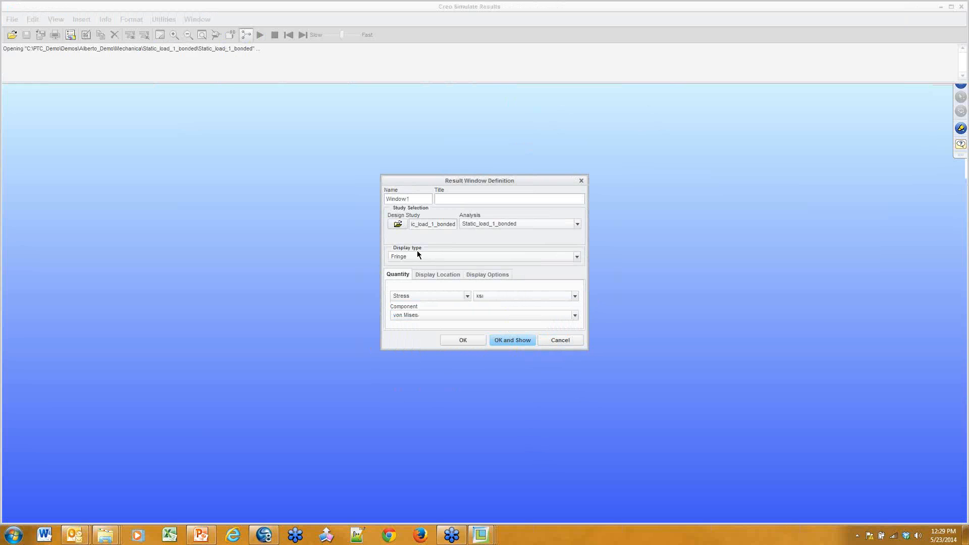
{"action": "left_click", "coordinate": [493, 277]}
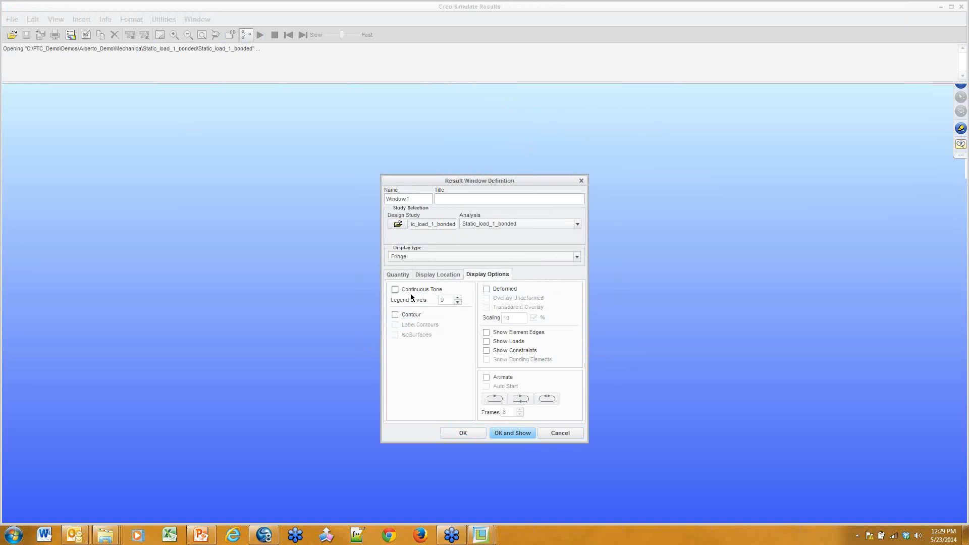
{"action": "left_click", "coordinate": [487, 377]}
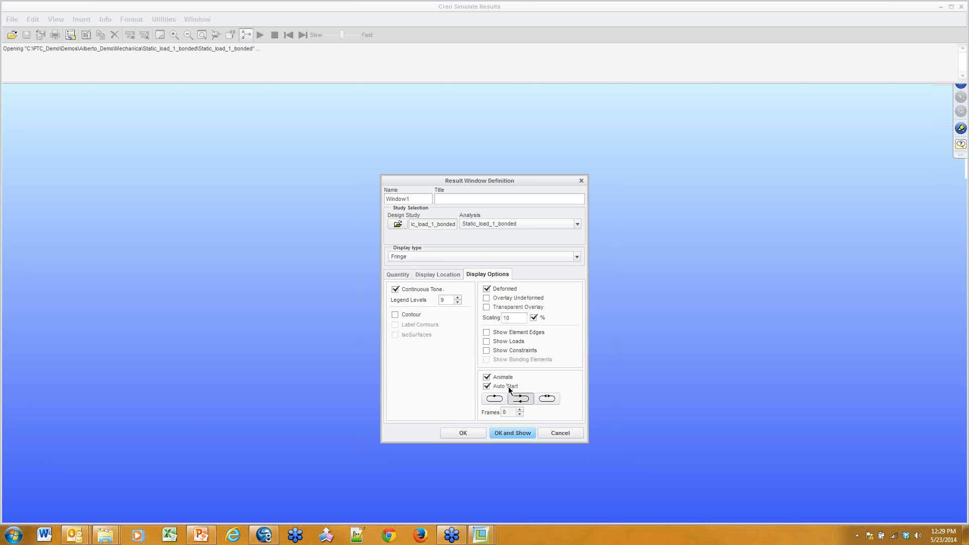
{"action": "left_click", "coordinate": [516, 433]}
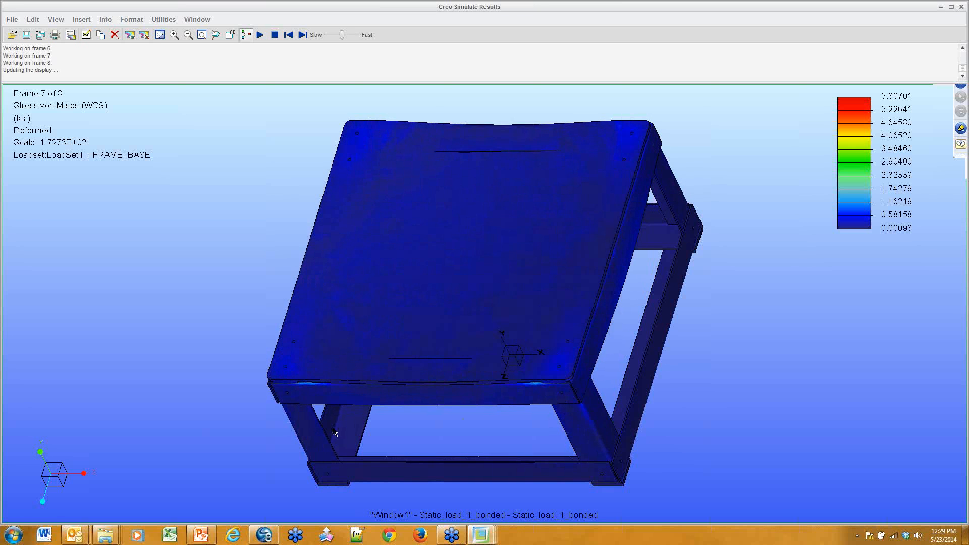
Examine the bonded frame's animated deformation and the stress around the bolt holes at the upper corner.
{"action": "mouse_move", "coordinate": [283, 368]}
{"action": "middle_mouse_down"}
{"action": "mouse_move", "coordinate": [293, 302]}
{"action": "mouse_move", "coordinate": [389, 333]}
{"action": "middle_mouse_up"}
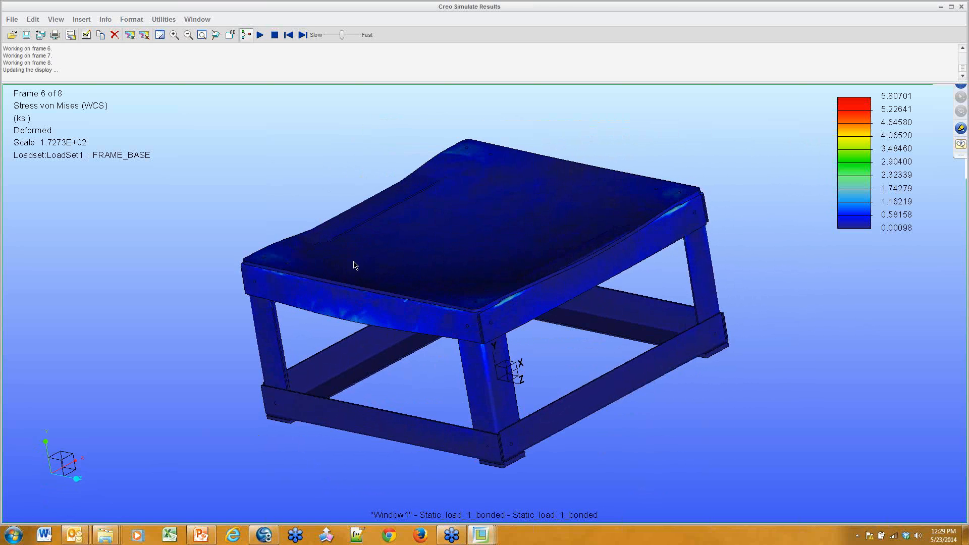
{"action": "mouse_move", "coordinate": [472, 321]}
{"action": "middle_mouse_down"}
{"action": "mouse_move", "coordinate": [443, 324]}
{"action": "mouse_move", "coordinate": [402, 356]}
{"action": "mouse_move", "coordinate": [431, 341]}
{"action": "middle_mouse_up"}
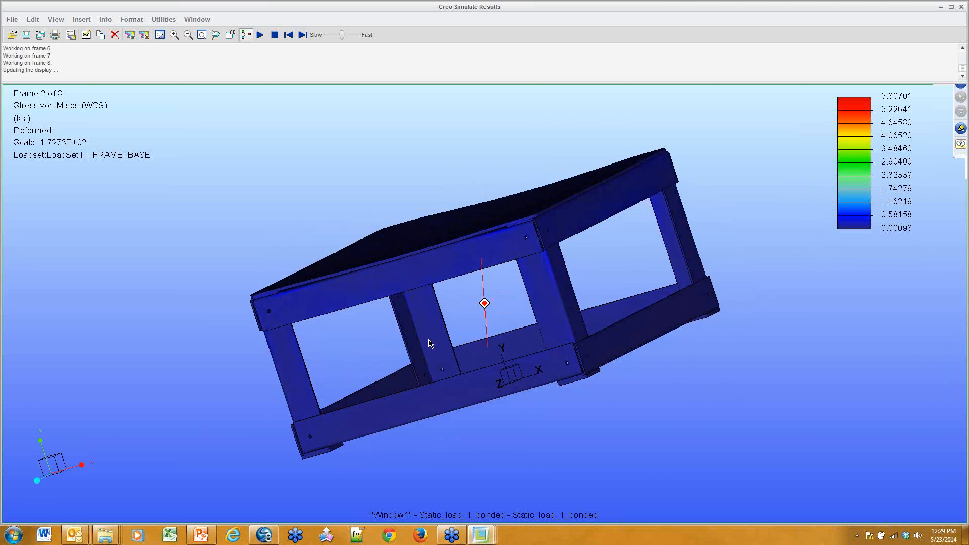
{"action": "mouse_move", "coordinate": [597, 298]}
{"action": "middle_mouse_down"}
{"action": "mouse_move", "coordinate": [528, 259]}
{"action": "mouse_move", "coordinate": [483, 314]}
{"action": "middle_mouse_up"}
{"action": "scroll", "coordinate": [469, 318], "scroll_direction": "up", "scroll_amount": 5}
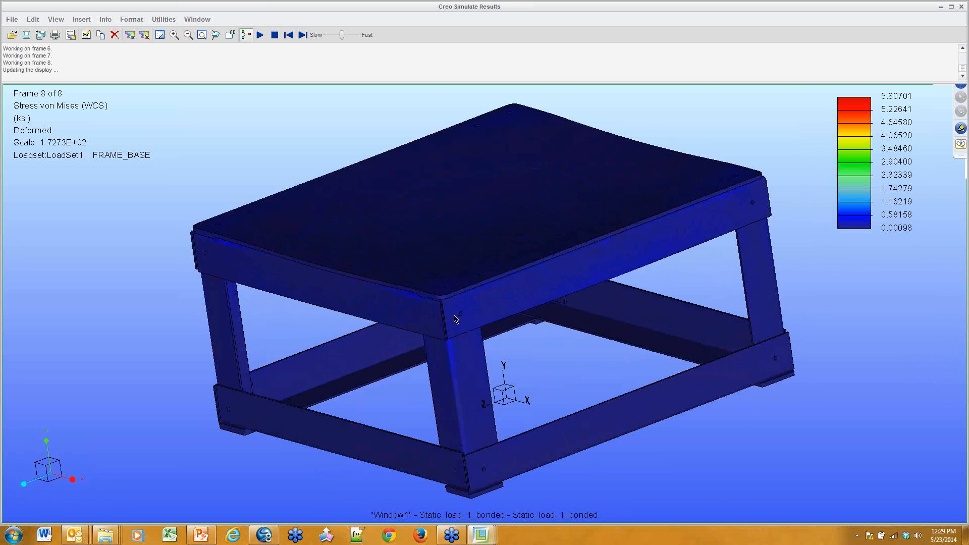
{"action": "scroll", "coordinate": [454, 320], "scroll_direction": "up", "scroll_amount": 6}
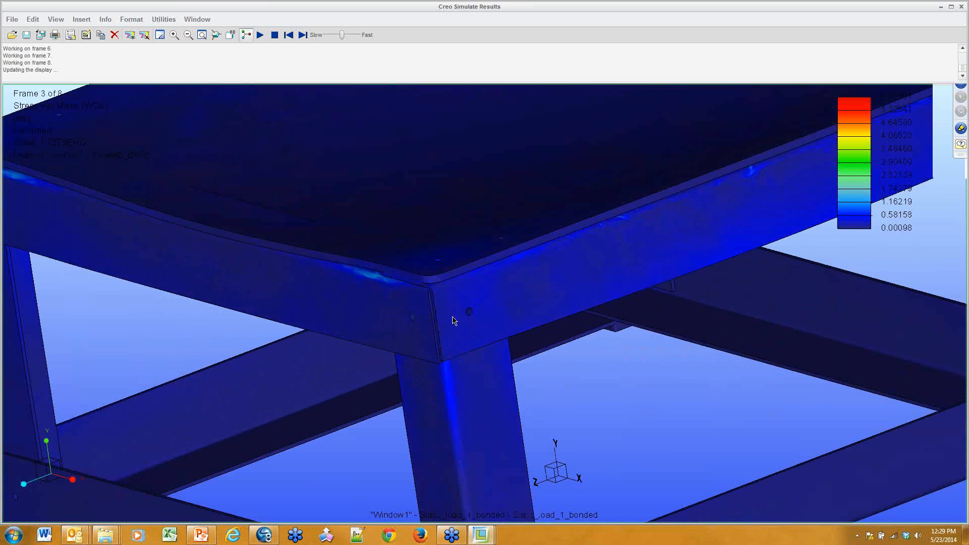
{"action": "scroll", "coordinate": [453, 321], "scroll_direction": "up", "scroll_amount": 4}
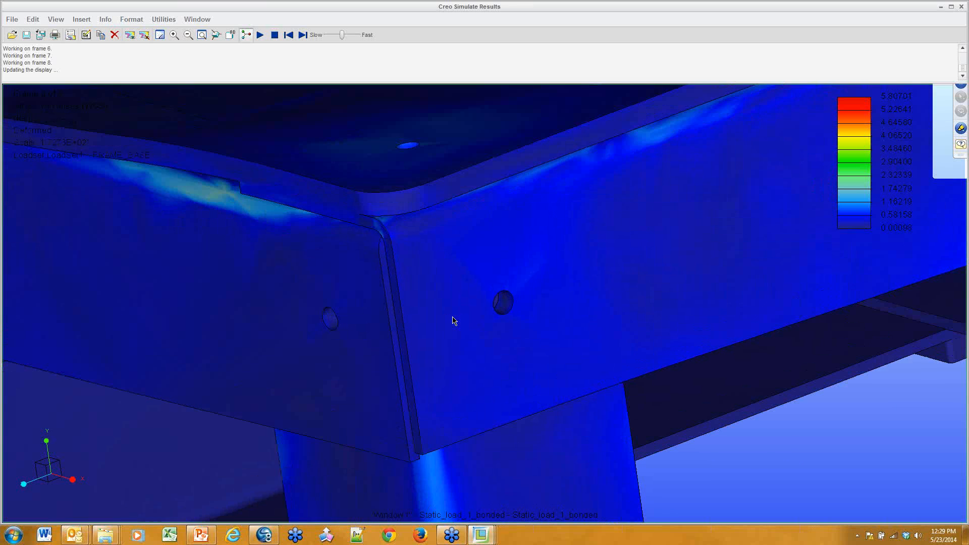
{"action": "scroll", "coordinate": [454, 321], "scroll_direction": "down", "scroll_amount": 2}
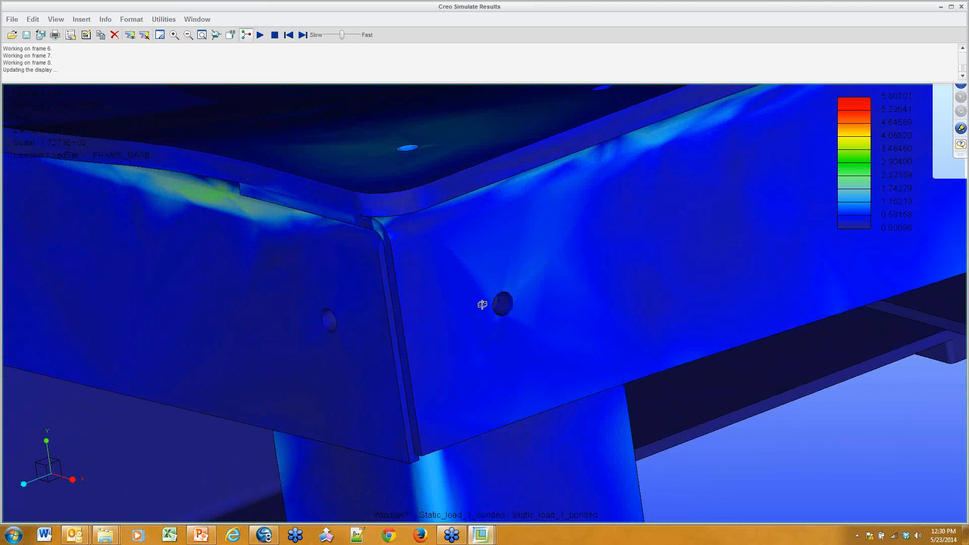
{"action": "mouse_move", "coordinate": [496, 306]}
{"action": "middle_mouse_down"}
{"action": "mouse_move", "coordinate": [476, 288]}
{"action": "mouse_move", "coordinate": [490, 317]}
{"action": "mouse_move", "coordinate": [462, 310]}
{"action": "middle_mouse_up"}
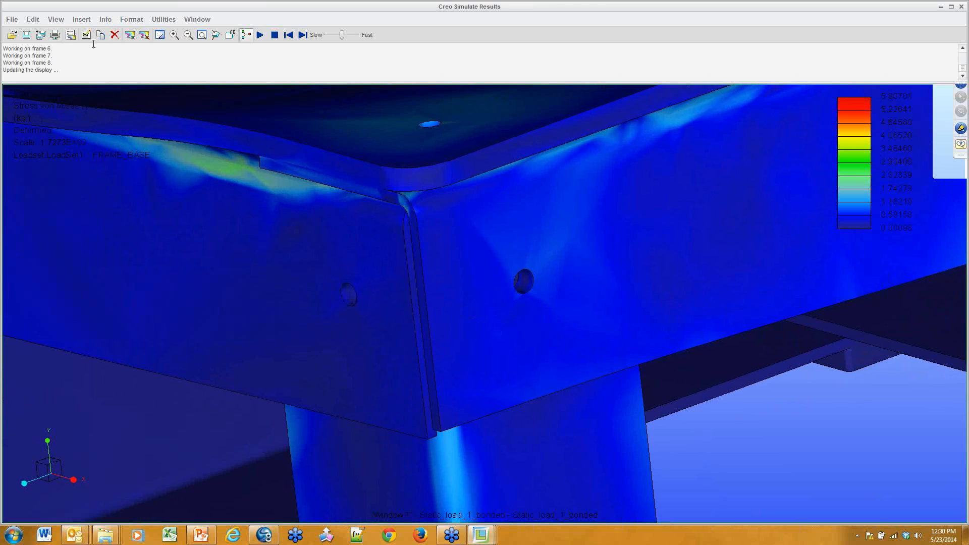
Add a second result window for Static_load_1_bolted showing deformed von Mises stress in ksi, animated with auto start.
{"action": "left_click", "coordinate": [72, 35]}
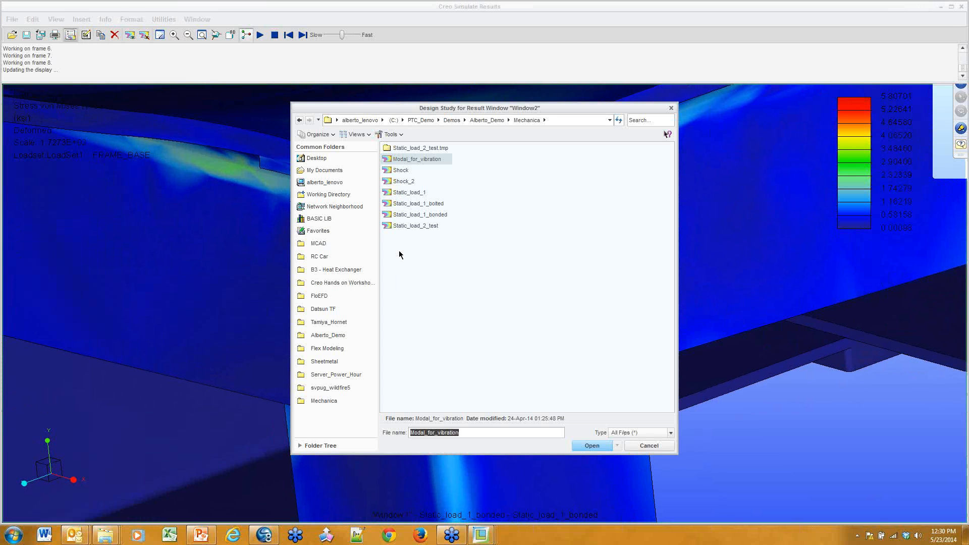
{"action": "double_click", "coordinate": [419, 203]}
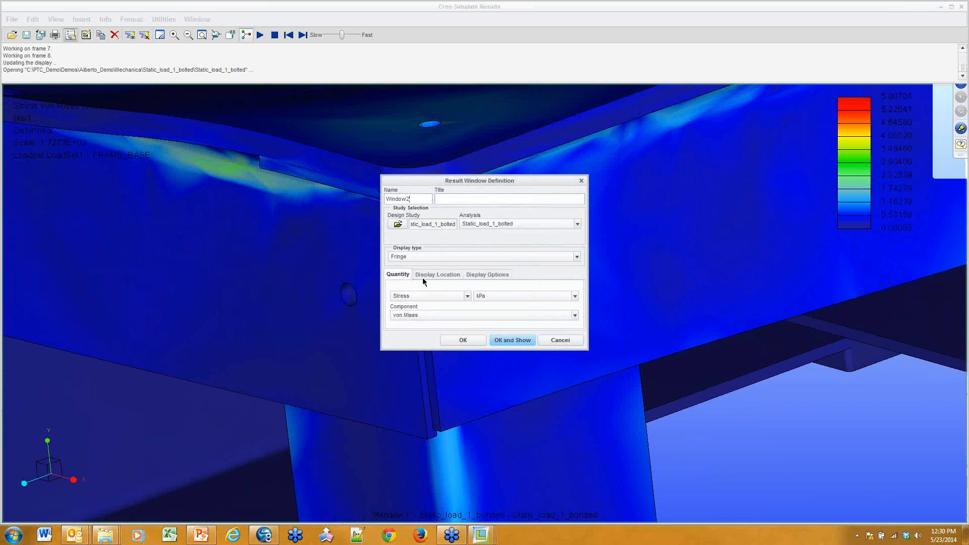
{"action": "left_click", "coordinate": [498, 296]}
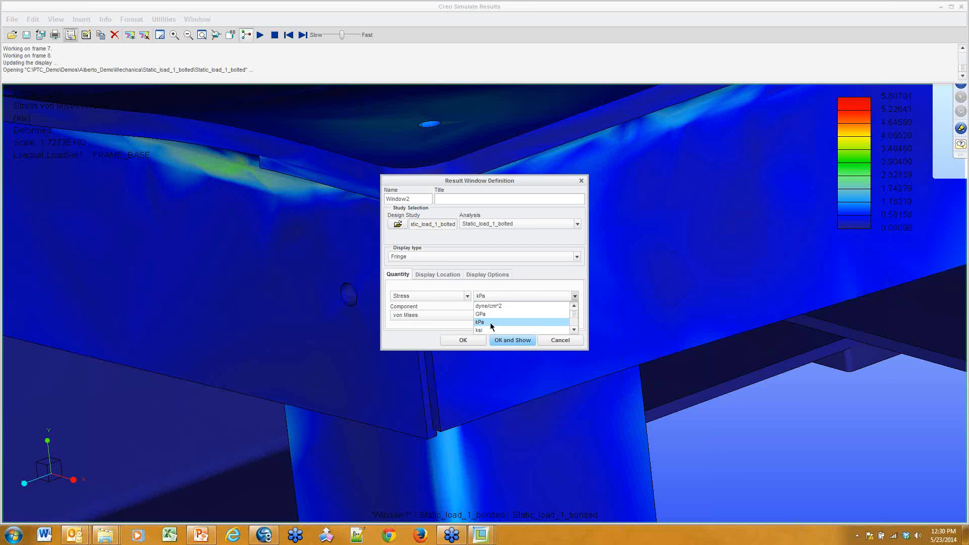
{"action": "left_click", "coordinate": [491, 324]}
{"action": "left_click", "coordinate": [465, 274]}
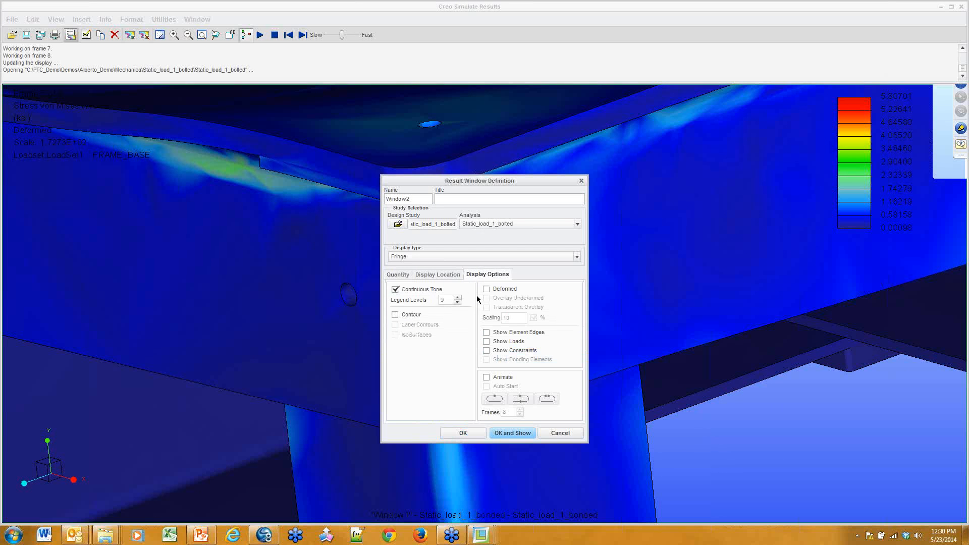
{"action": "left_click", "coordinate": [498, 378]}
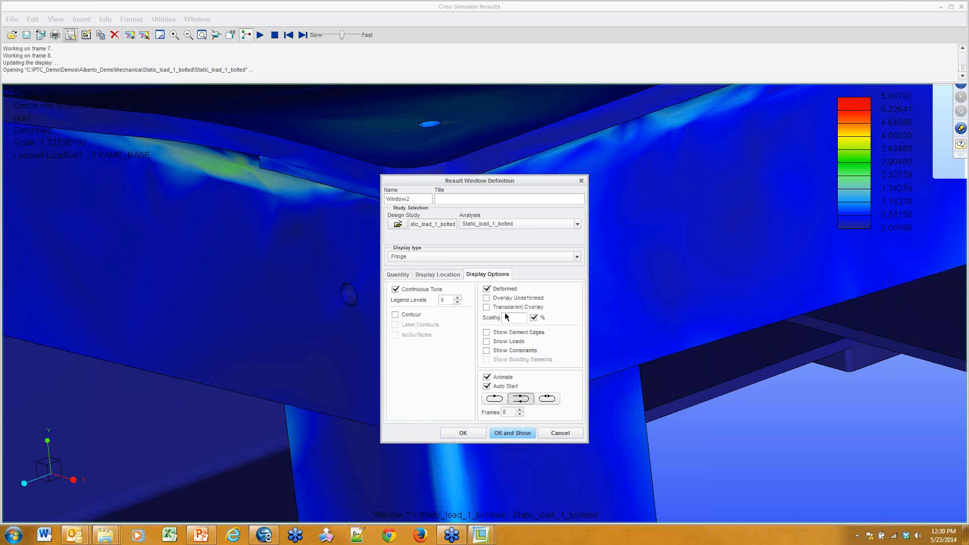
{"action": "left_click", "coordinate": [522, 433]}
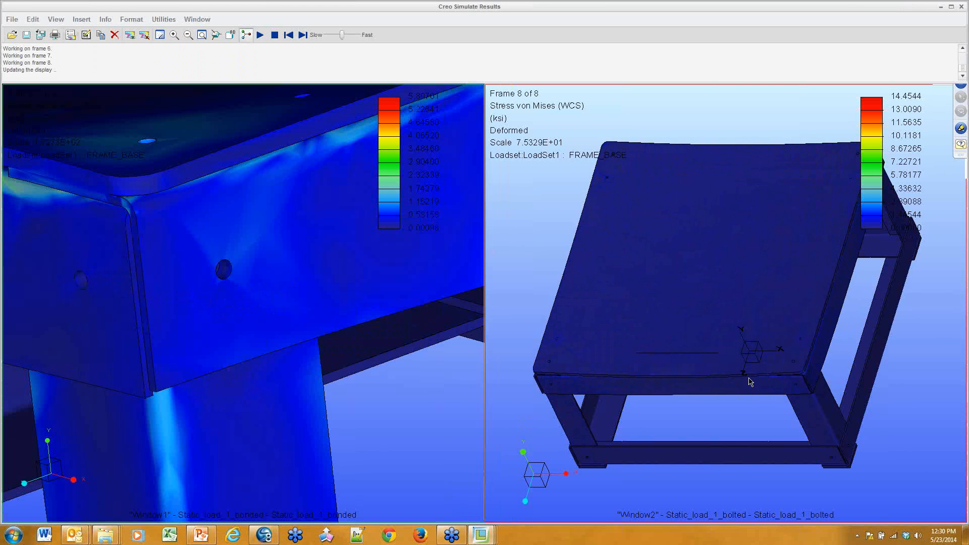
Examine the bolted frame's animated stress around the bolt holes at the same upper corner.
{"action": "mouse_move", "coordinate": [742, 340]}
{"action": "middle_mouse_down"}
{"action": "mouse_move", "coordinate": [729, 325]}
{"action": "mouse_move", "coordinate": [693, 317]}
{"action": "mouse_move", "coordinate": [683, 343]}
{"action": "mouse_move", "coordinate": [697, 336]}
{"action": "mouse_move", "coordinate": [705, 351]}
{"action": "mouse_move", "coordinate": [719, 323]}
{"action": "middle_mouse_up"}
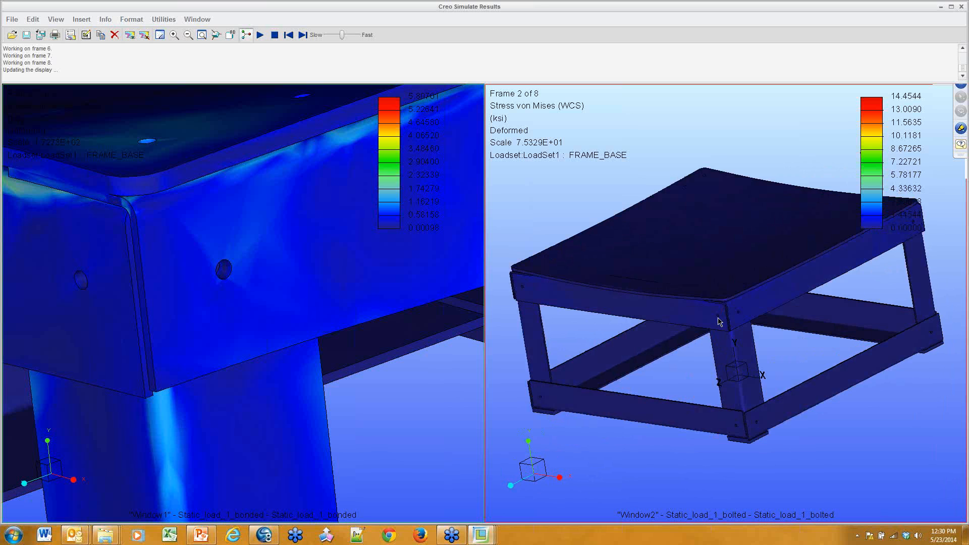
{"action": "scroll", "coordinate": [732, 324], "scroll_direction": "down", "scroll_amount": 1}
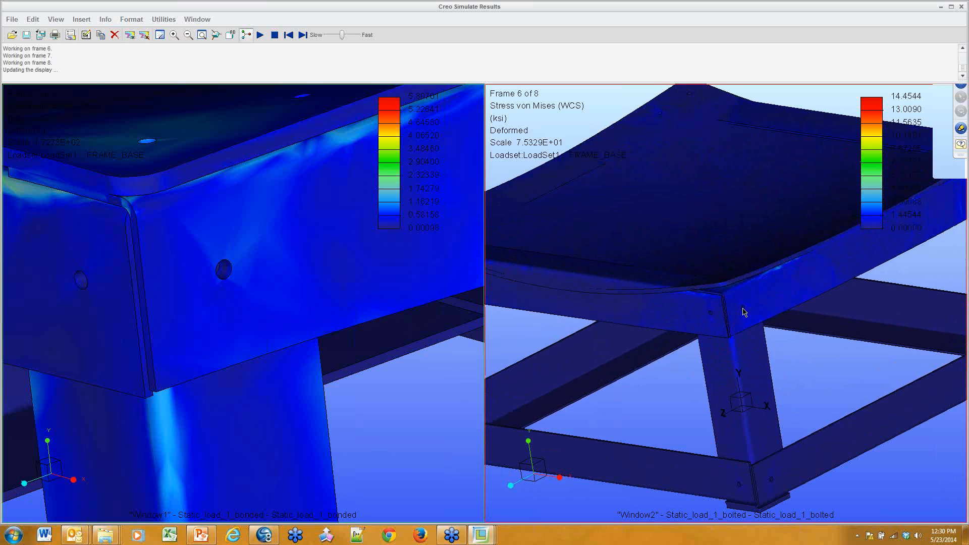
{"action": "scroll", "coordinate": [745, 312], "scroll_direction": "down", "scroll_amount": 3}
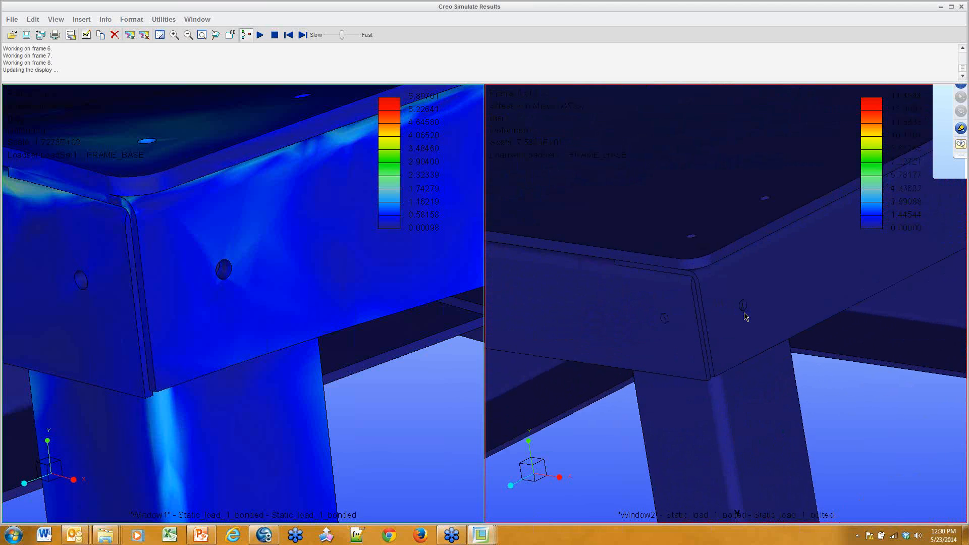
{"action": "scroll", "coordinate": [745, 316], "scroll_direction": "down", "scroll_amount": 2}
{"action": "scroll", "coordinate": [746, 316], "scroll_direction": "down", "scroll_amount": 2}
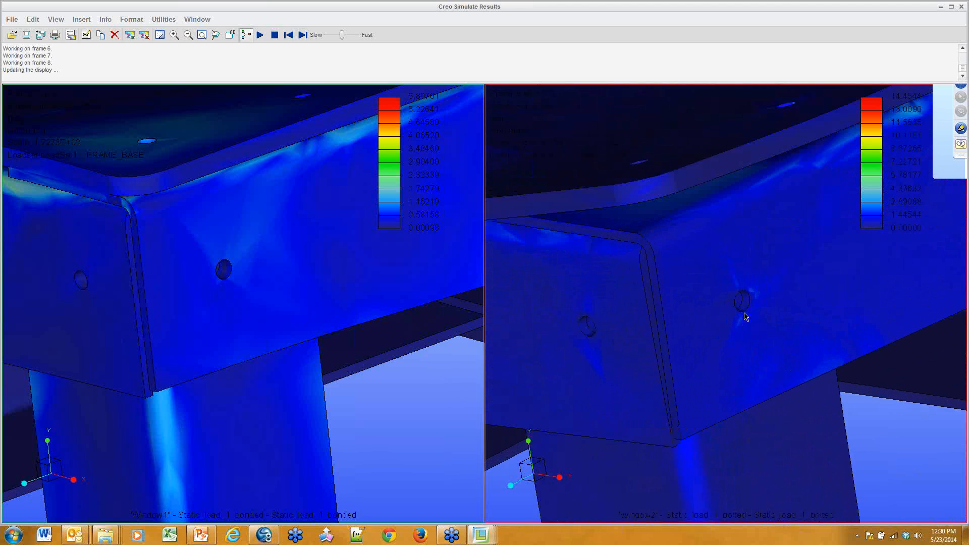
{"action": "scroll", "coordinate": [746, 316], "scroll_direction": "down", "scroll_amount": 2}
{"action": "scroll", "coordinate": [746, 317], "scroll_direction": "up", "scroll_amount": 5}
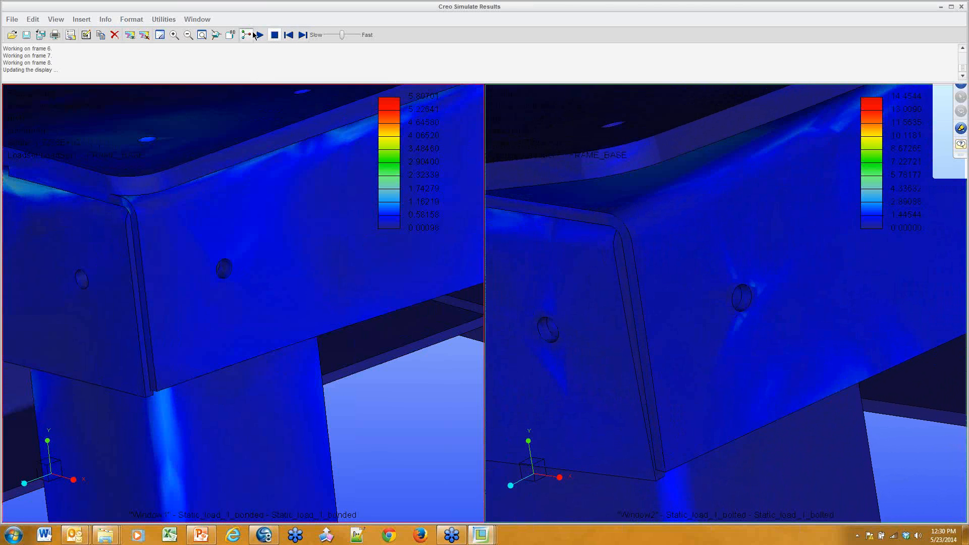
Stop the animation and step through its frames to compare bolt-hole stress between the bolted and bonded results.
{"action": "left_click", "coordinate": [272, 38]}
{"action": "left_click", "coordinate": [302, 35]}
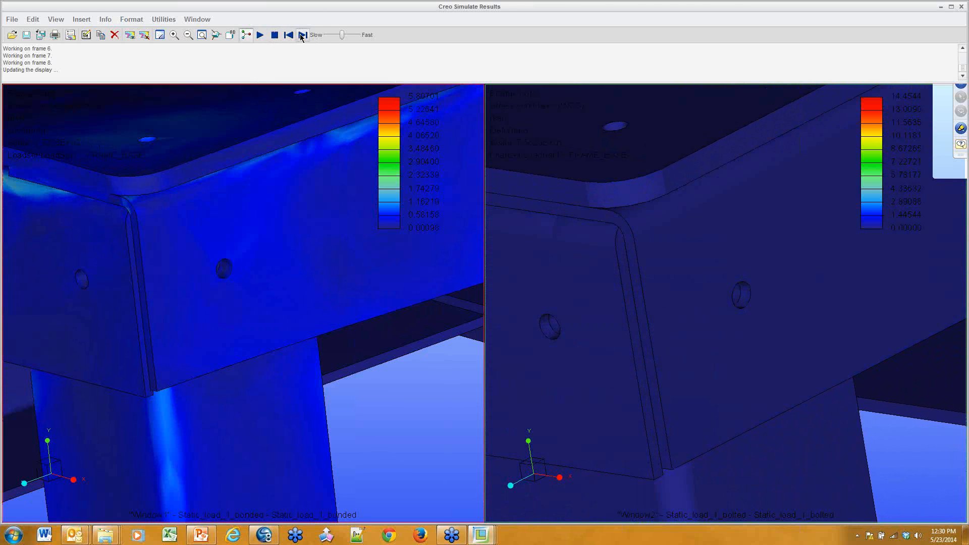
{"action": "left_click", "coordinate": [302, 35]}
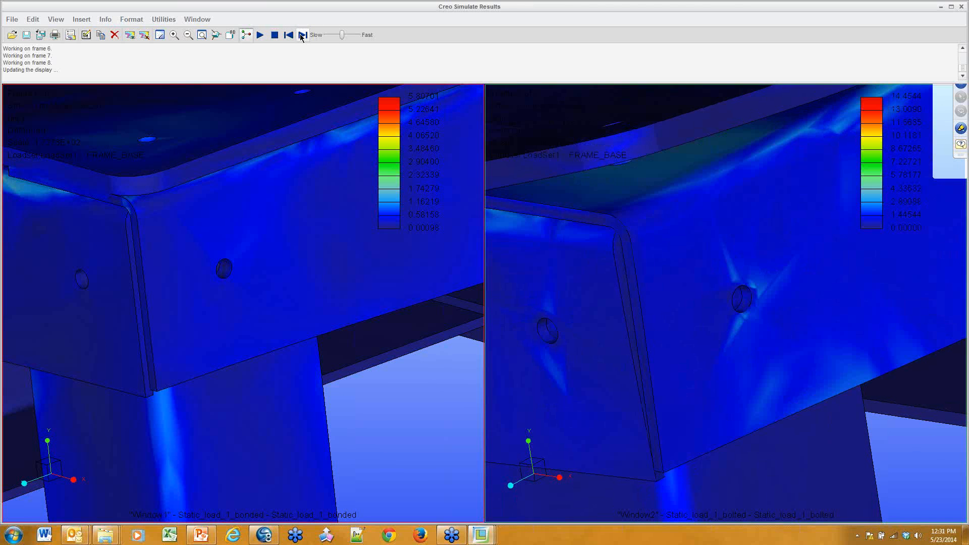
{"action": "left_click", "coordinate": [288, 35]}
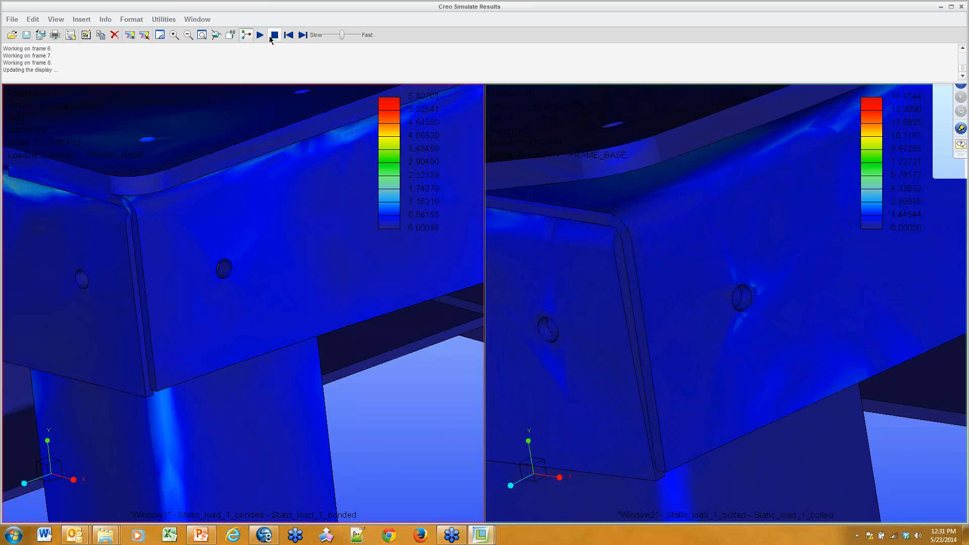
{"action": "left_click", "coordinate": [286, 38]}
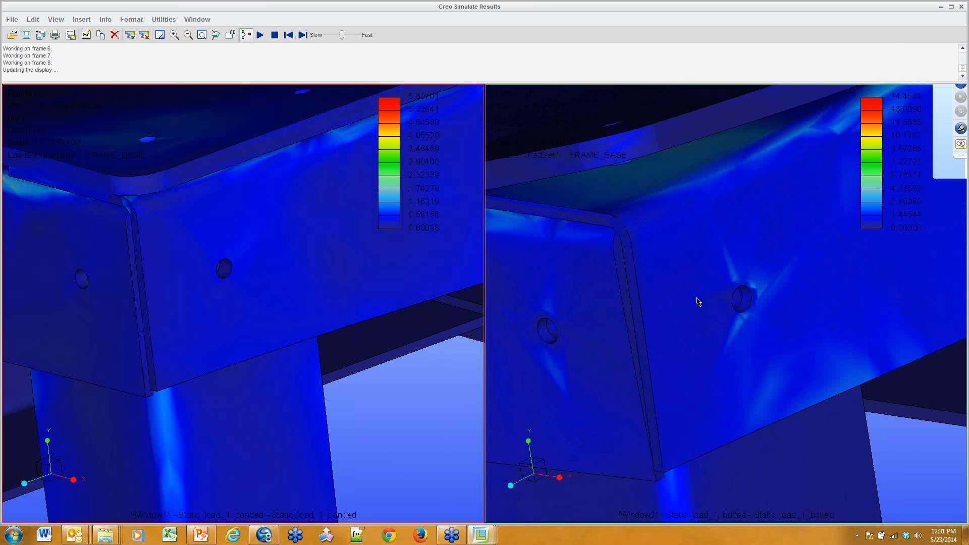
{"action": "mouse_move", "coordinate": [709, 296]}
{"action": "middle_mouse_down"}
{"action": "mouse_move", "coordinate": [693, 287]}
{"action": "mouse_move", "coordinate": [701, 296]}
{"action": "middle_mouse_up"}
{"action": "left_click", "coordinate": [241, 255]}
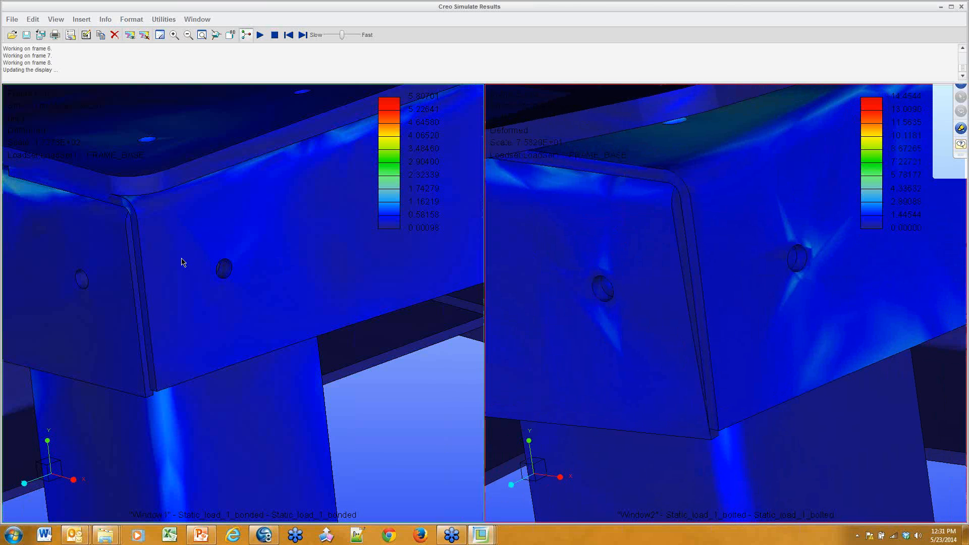
Take a closer look at the bonded corner, close the results without saving, dismiss the analyses list and exit Simulate.
{"action": "middle_click_drag", "start_coordinate": [208, 267], "coordinate": [242, 267]}
{"action": "scroll", "coordinate": [228, 279], "scroll_direction": "up", "scroll_amount": 2}
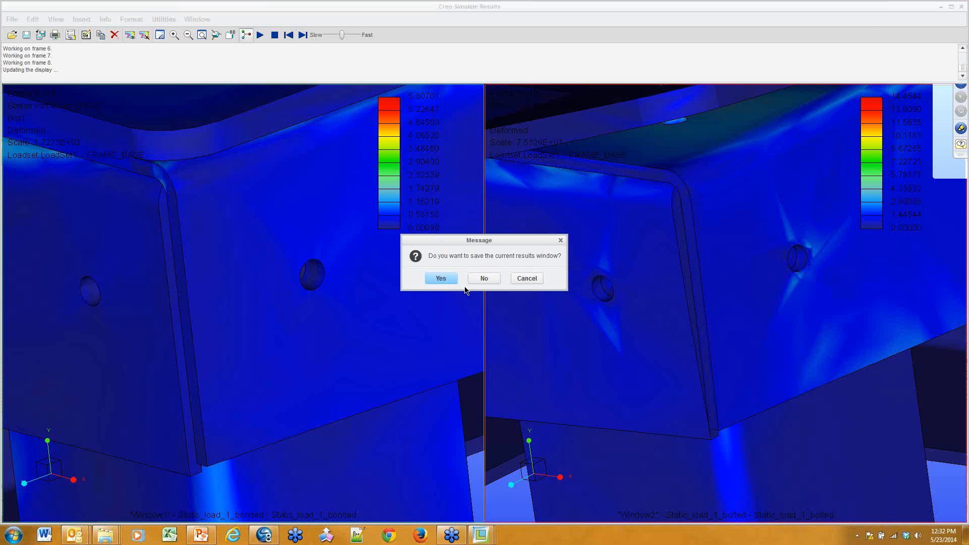
{"action": "left_click", "coordinate": [480, 276]}
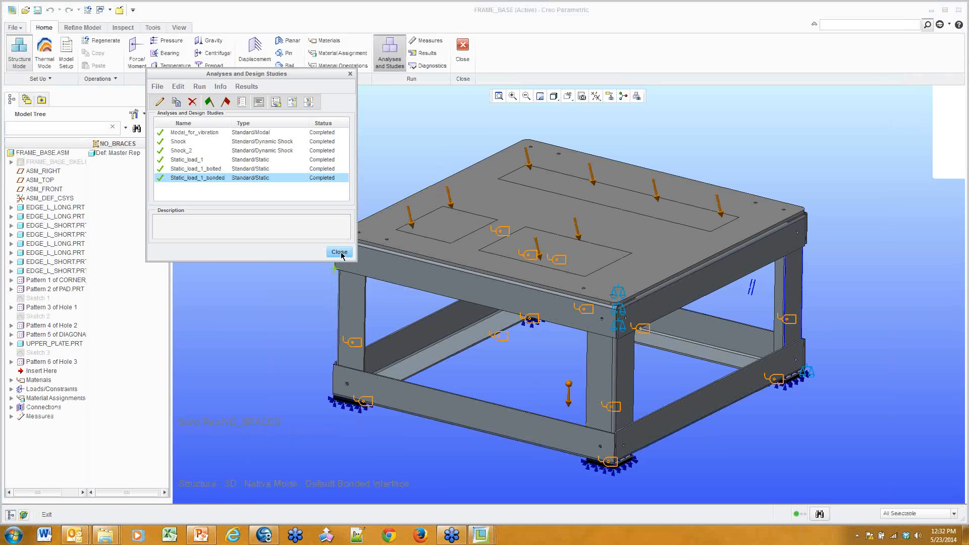
{"action": "left_click", "coordinate": [337, 250]}
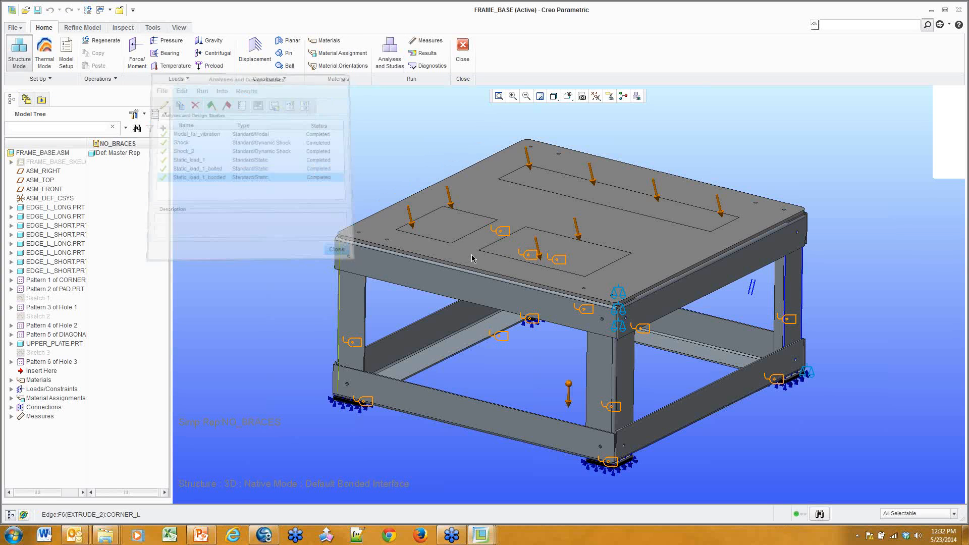
{"action": "left_click", "coordinate": [463, 48]}
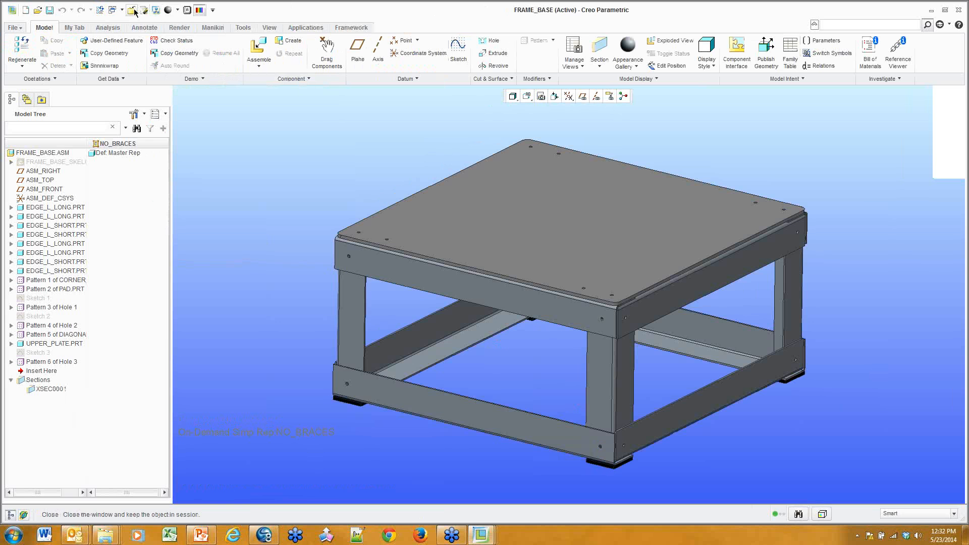
Close the FRAME_BASE window and activate the WELDING.ASM assembly.
{"action": "left_click", "coordinate": [134, 11]}
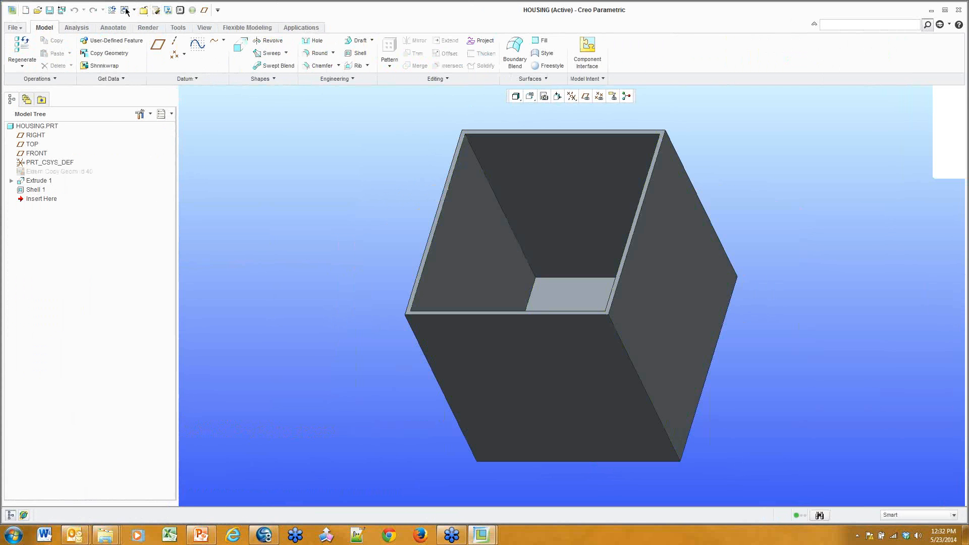
{"action": "left_click", "coordinate": [126, 10]}
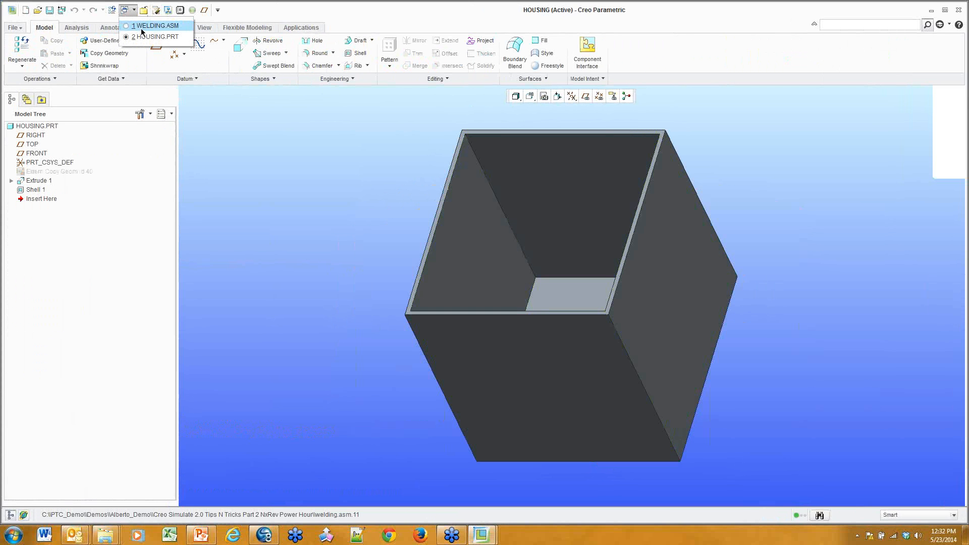
{"action": "left_click", "coordinate": [142, 29]}
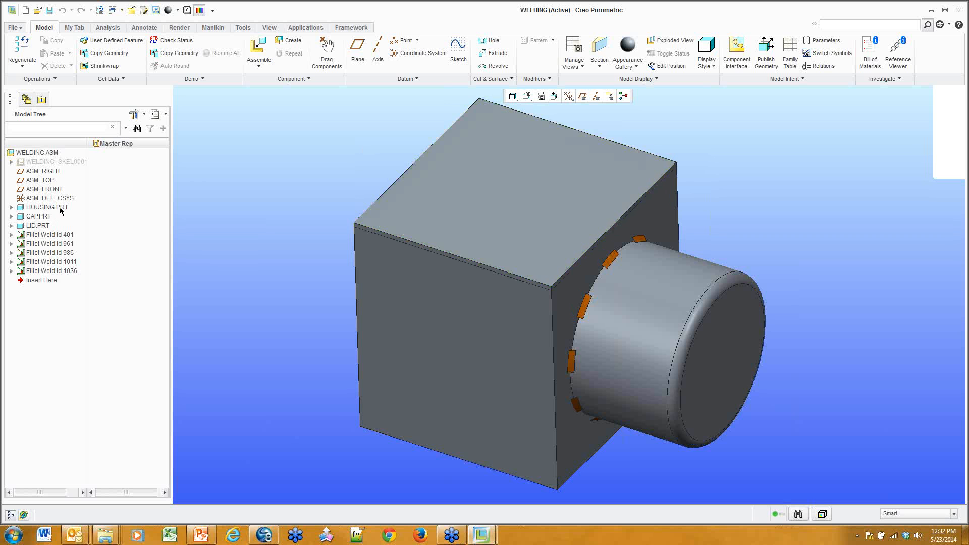
Activate the Nolid simplified representation so that LID.PRT is excluded from the WELDING assembly.
{"action": "left_click", "coordinate": [576, 51]}
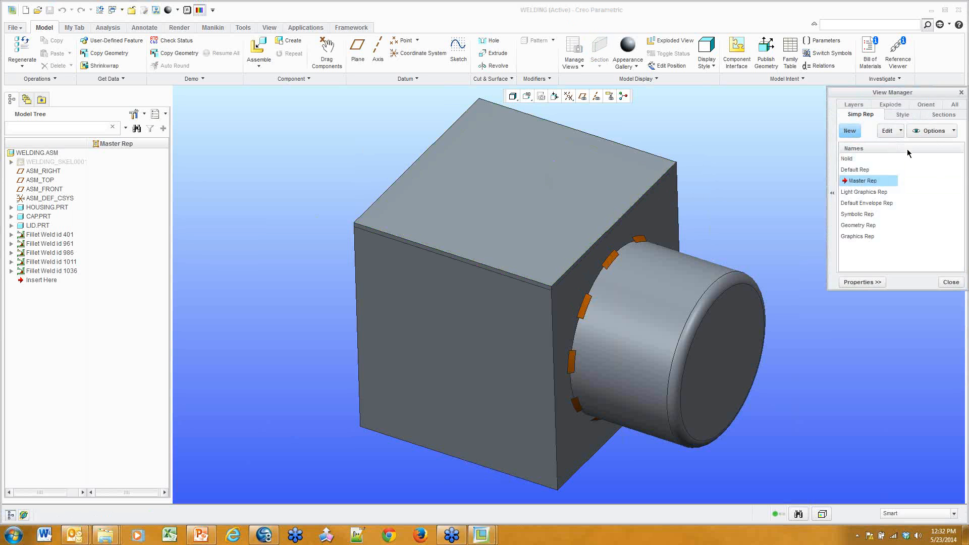
{"action": "left_click", "coordinate": [847, 160]}
{"action": "double_click", "coordinate": [847, 160]}
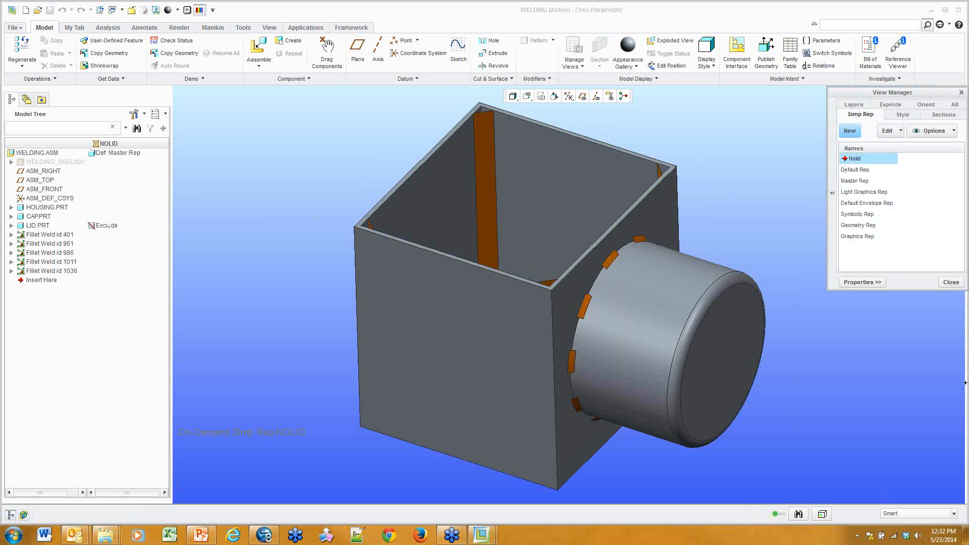
{"action": "left_click", "coordinate": [952, 282]}
Examine how the surface fillet weld meets the housing walls at the inner corner.
{"action": "middle_click_drag", "start_coordinate": [509, 171], "coordinate": [505, 208]}
{"action": "scroll", "coordinate": [486, 153], "scroll_direction": "down", "scroll_amount": 4}
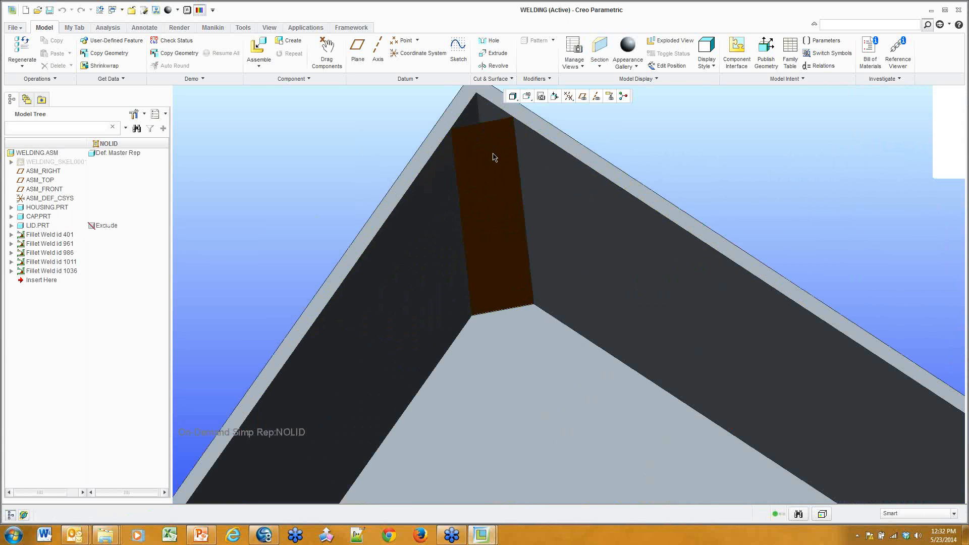
{"action": "scroll", "coordinate": [484, 161], "scroll_direction": "down", "scroll_amount": 1}
{"action": "middle_click_drag", "start_coordinate": [483, 163], "coordinate": [448, 323], "text": "shift"}
{"action": "scroll", "coordinate": [435, 296], "scroll_direction": "down", "scroll_amount": 3}
{"action": "scroll", "coordinate": [435, 295], "scroll_direction": "down", "scroll_amount": 4}
{"action": "middle_click_drag", "start_coordinate": [457, 290], "coordinate": [464, 317]}
{"action": "left_click", "coordinate": [480, 331]}
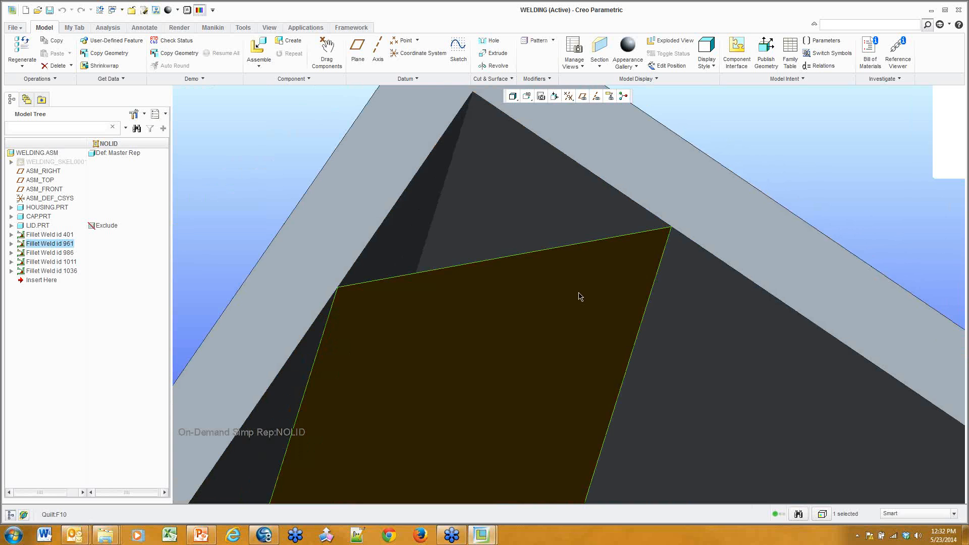
{"action": "scroll", "coordinate": [573, 296], "scroll_direction": "up", "scroll_amount": 3}
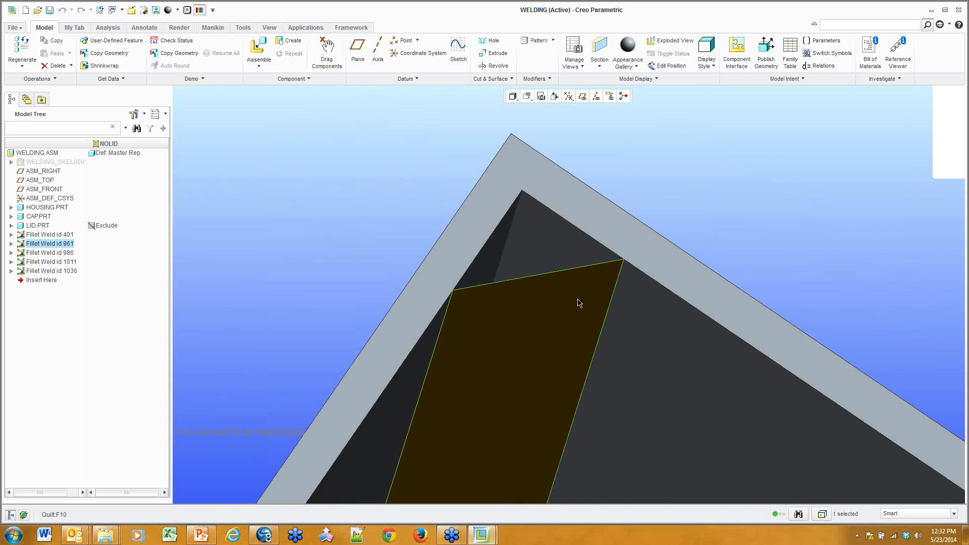
{"action": "scroll", "coordinate": [579, 306], "scroll_direction": "up", "scroll_amount": 5}
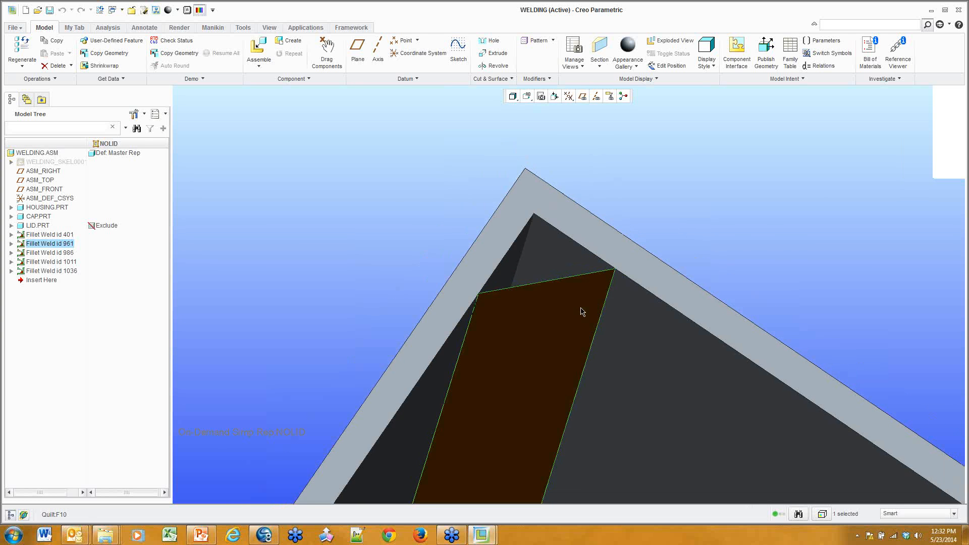
Examine the remaining housing corner welds and the intermittent weld around the cap by highlighting Fillet Weld id 1036 and 401.
{"action": "mouse_move", "coordinate": [630, 340]}
{"action": "middle_mouse_down", "text": "shift"}
{"action": "mouse_move", "coordinate": [532, 230]}
{"action": "mouse_move", "coordinate": [511, 175]}
{"action": "middle_mouse_up", "text": "shift"}
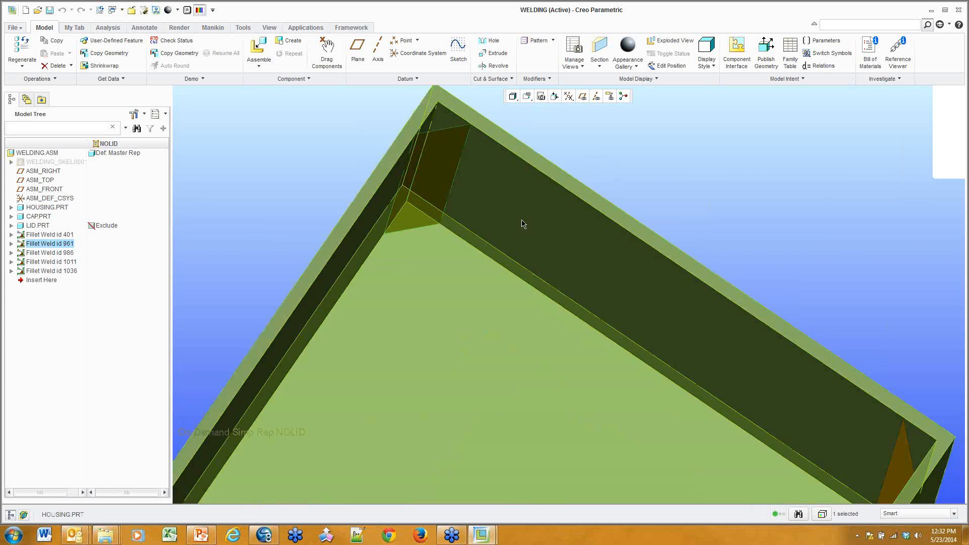
{"action": "scroll", "coordinate": [524, 223], "scroll_direction": "up", "scroll_amount": 4}
{"action": "middle_click_drag", "start_coordinate": [558, 268], "coordinate": [232, 219], "text": "shift"}
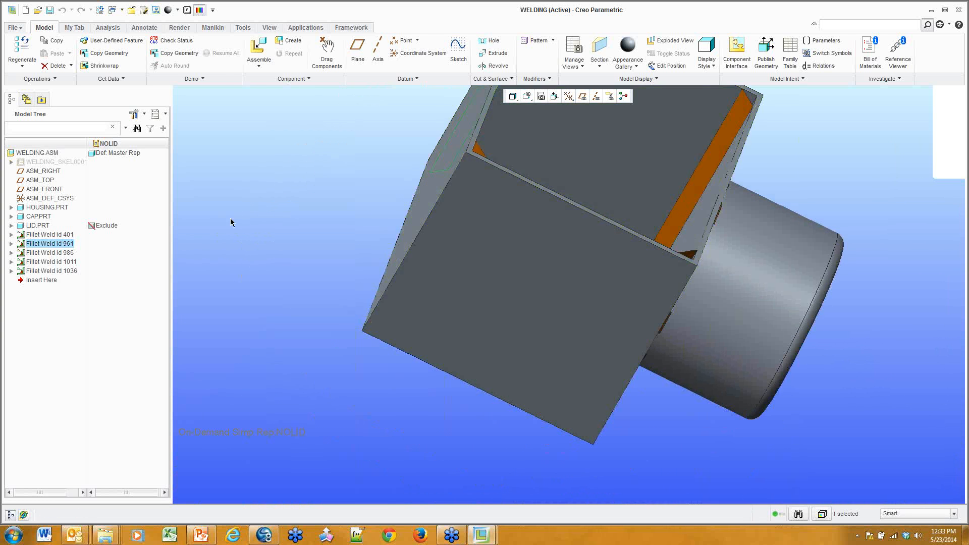
{"action": "left_click", "coordinate": [64, 272]}
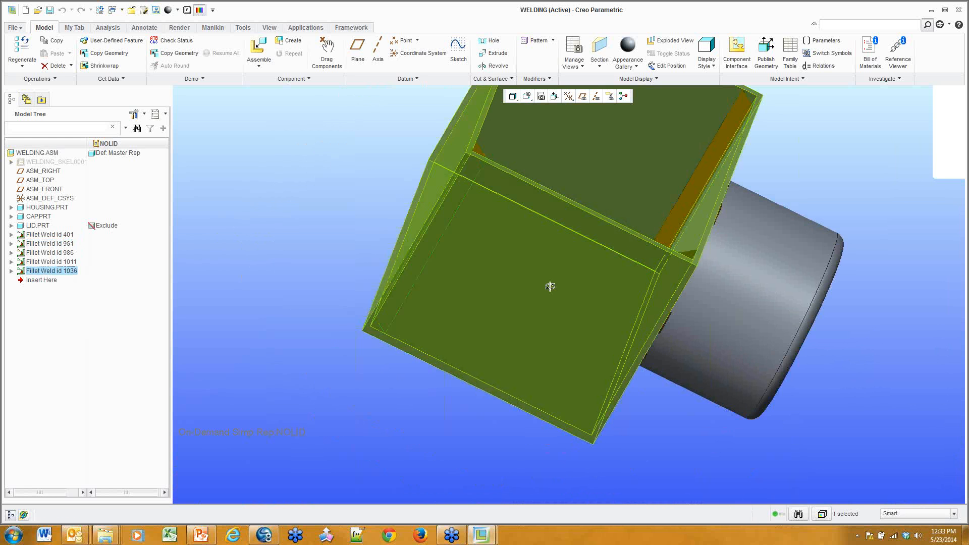
{"action": "middle_click_drag", "start_coordinate": [567, 292], "coordinate": [520, 275]}
{"action": "left_click", "coordinate": [50, 236]}
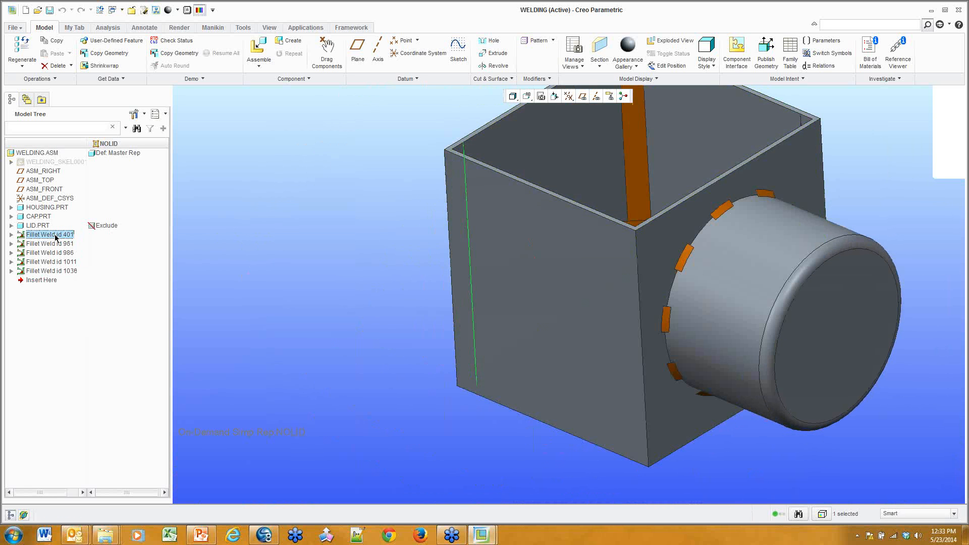
{"action": "right_click", "coordinate": [56, 235]}
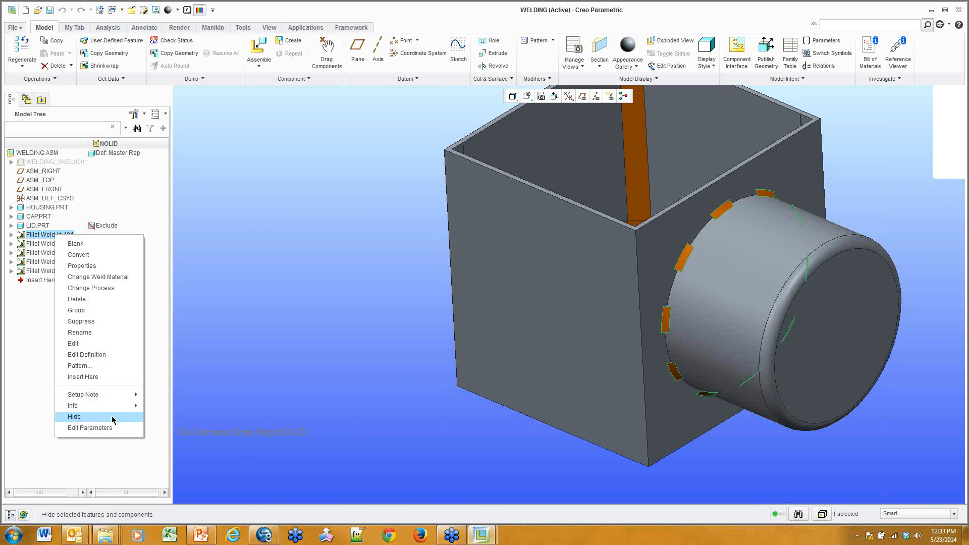
{"action": "left_click", "coordinate": [155, 385]}
Move the feature insertion point above Fillet Weld id 401, directly after LID.PRT.
{"action": "left_click_drag", "start_coordinate": [50, 283], "coordinate": [46, 233]}
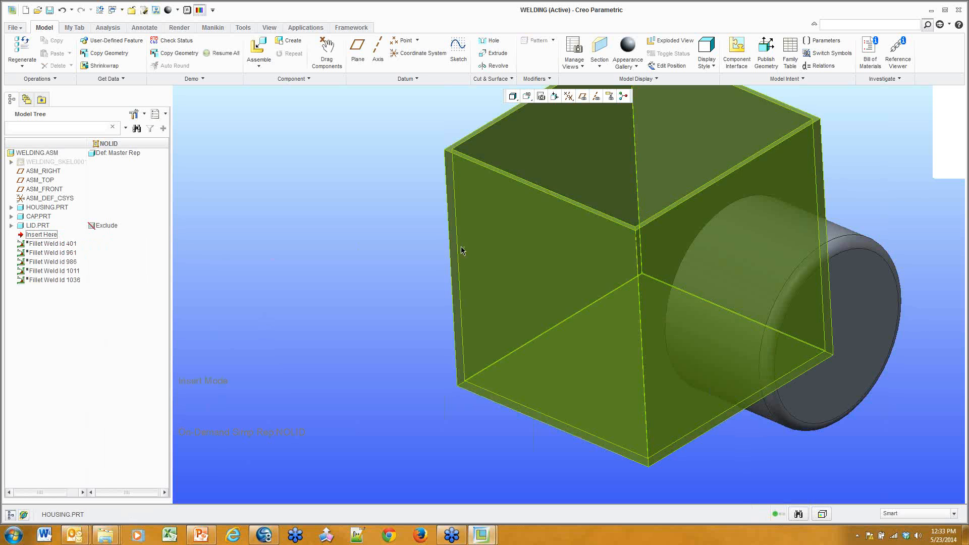
{"action": "middle_click_drag", "start_coordinate": [463, 260], "coordinate": [402, 299]}
{"action": "scroll", "coordinate": [337, 290], "scroll_direction": "up", "scroll_amount": 2}
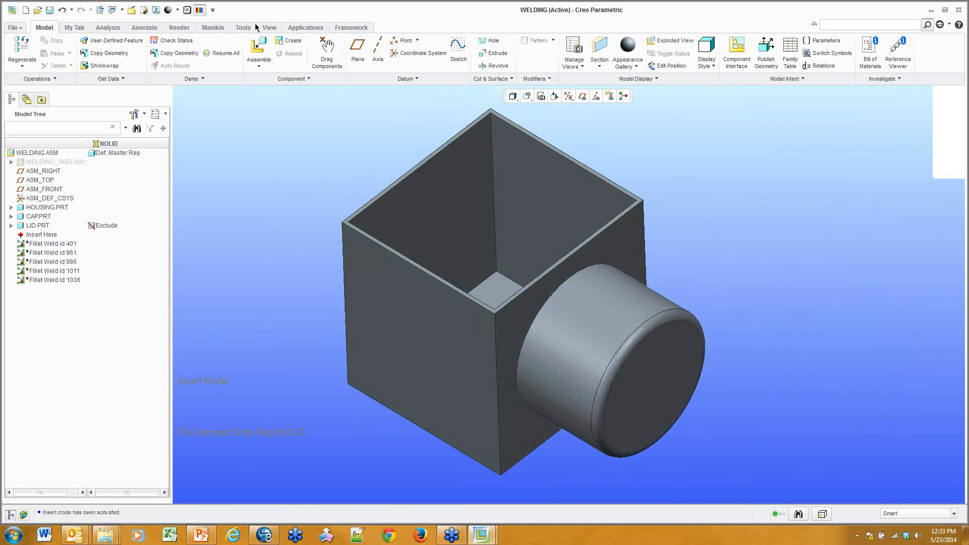
Enter the Welding application and start a fillet weld with its location settings open.
{"action": "left_click", "coordinate": [305, 28]}
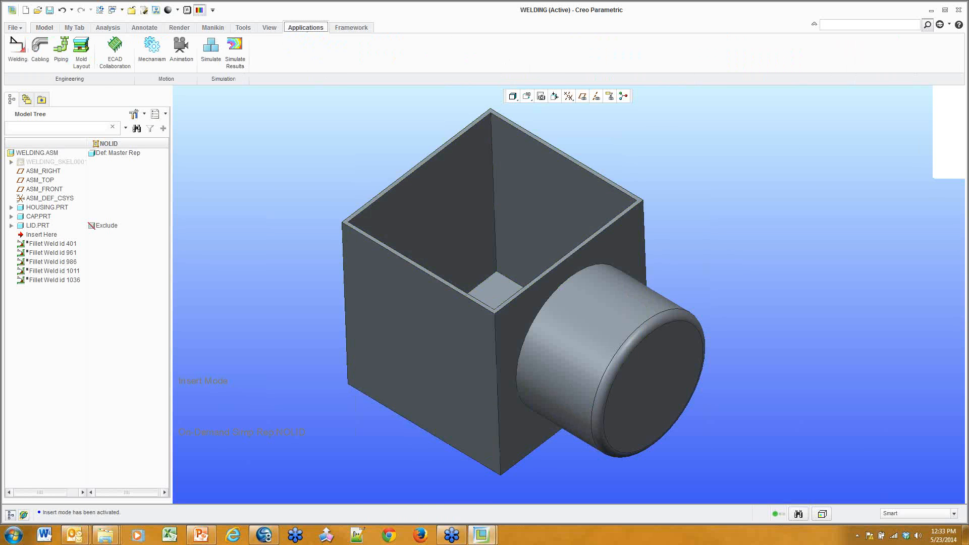
{"action": "left_click", "coordinate": [17, 48]}
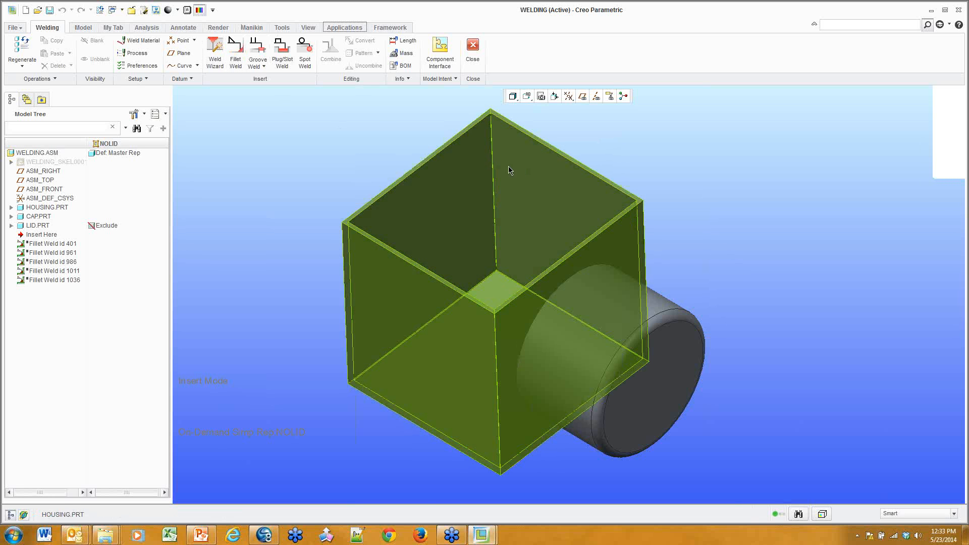
{"action": "left_click", "coordinate": [233, 41]}
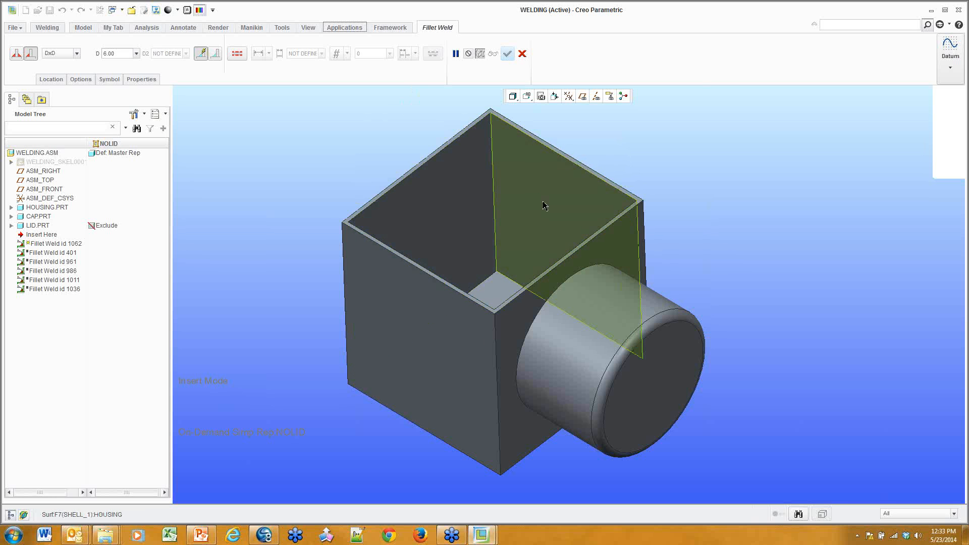
{"action": "left_click", "coordinate": [33, 55]}
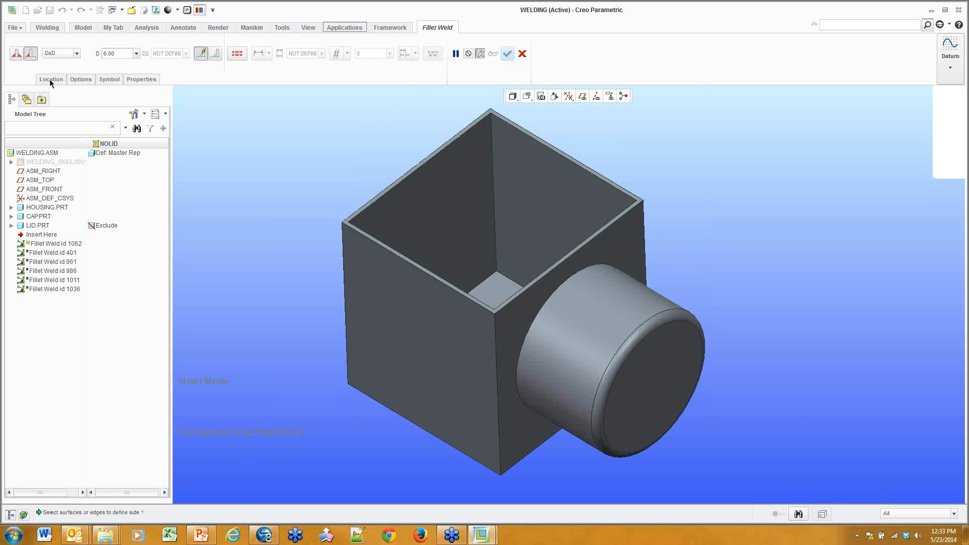
{"action": "left_click", "coordinate": [51, 79]}
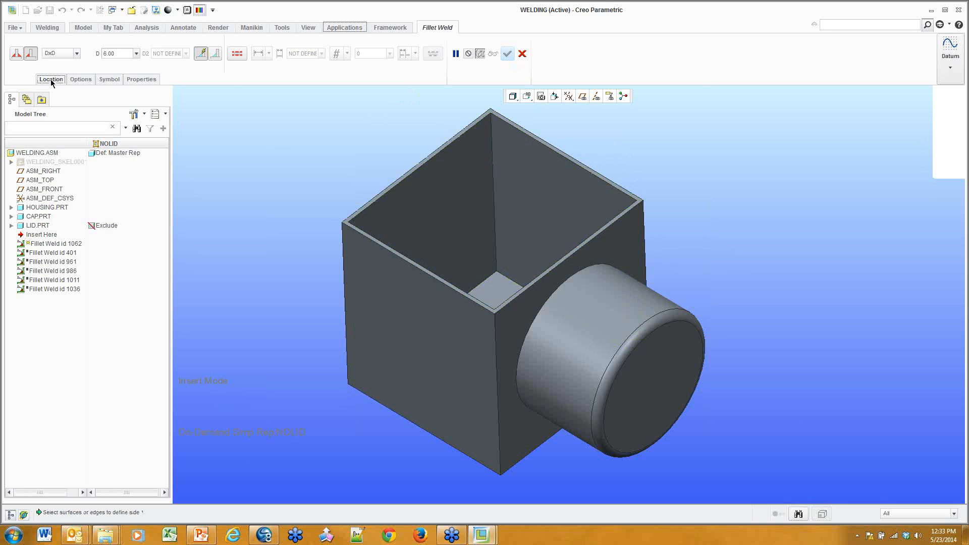
{"action": "left_click", "coordinate": [469, 170]}
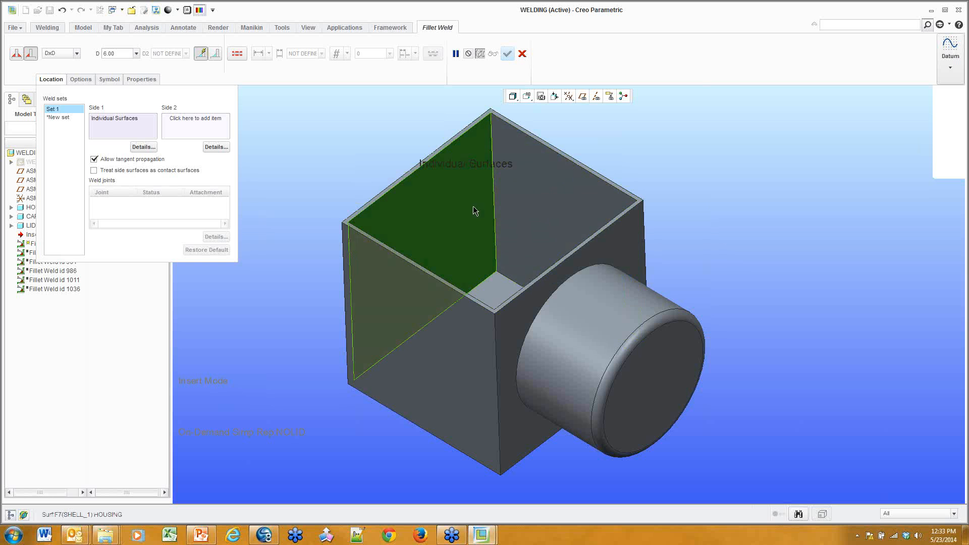
{"action": "left_click", "coordinate": [538, 185], "text": "ctrl"}
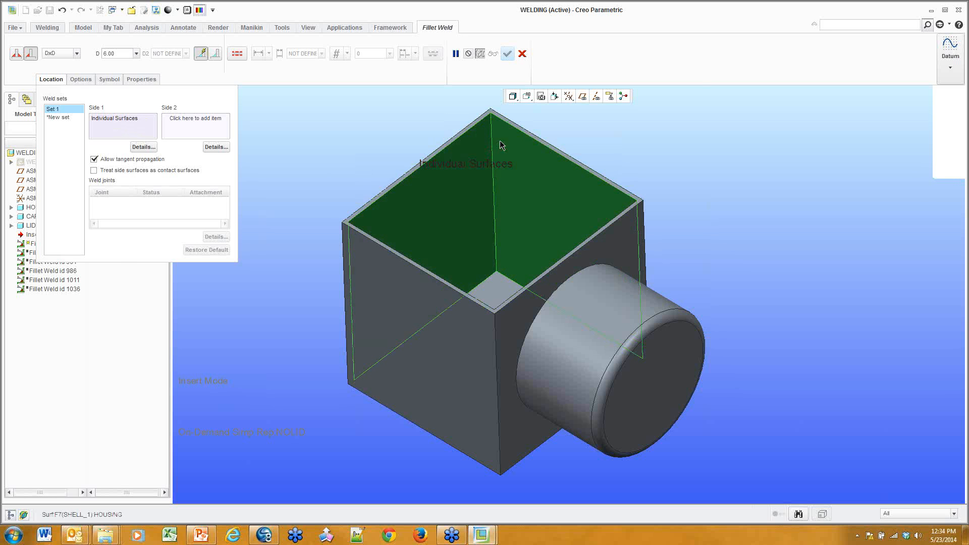
{"action": "right_click", "coordinate": [251, 144]}
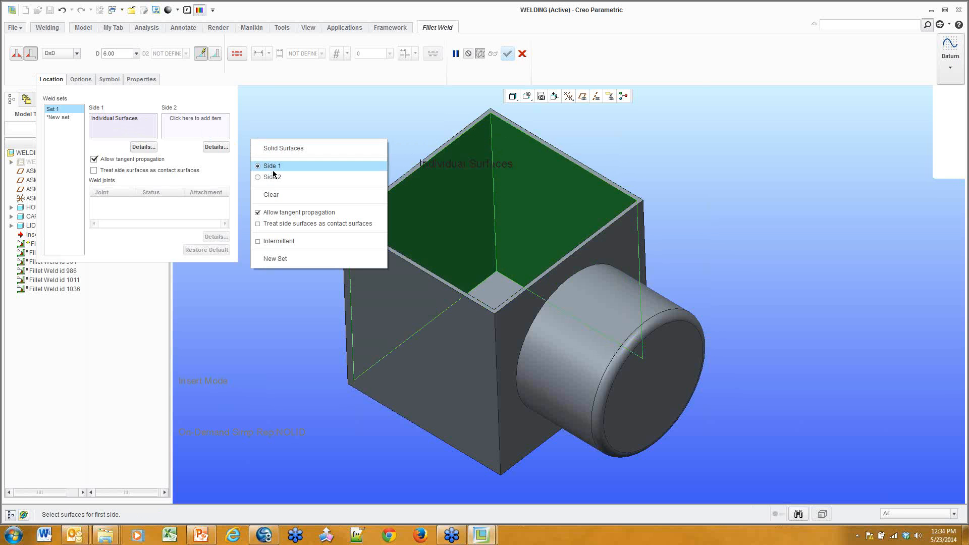
{"action": "left_click", "coordinate": [273, 176]}
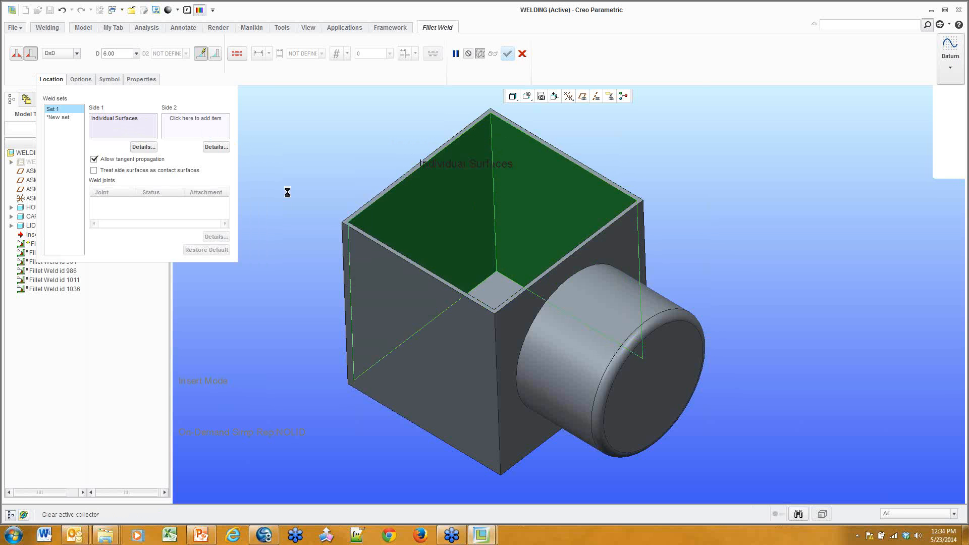
Try a fillet weld between the inner wall opposite the cap and the adjacent inner wall, then clear both side references.
{"action": "left_click", "coordinate": [443, 202]}
{"action": "left_click", "coordinate": [190, 127]}
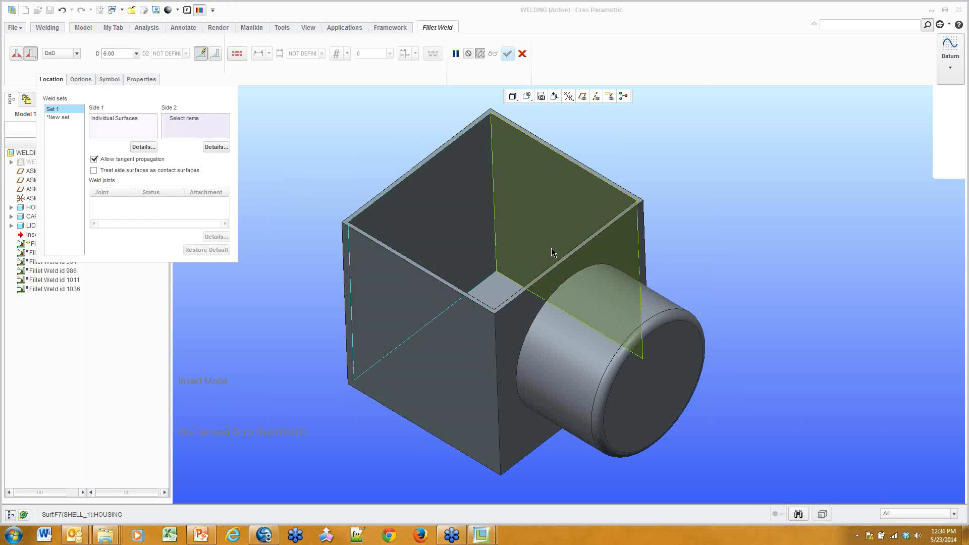
{"action": "left_click", "coordinate": [541, 219]}
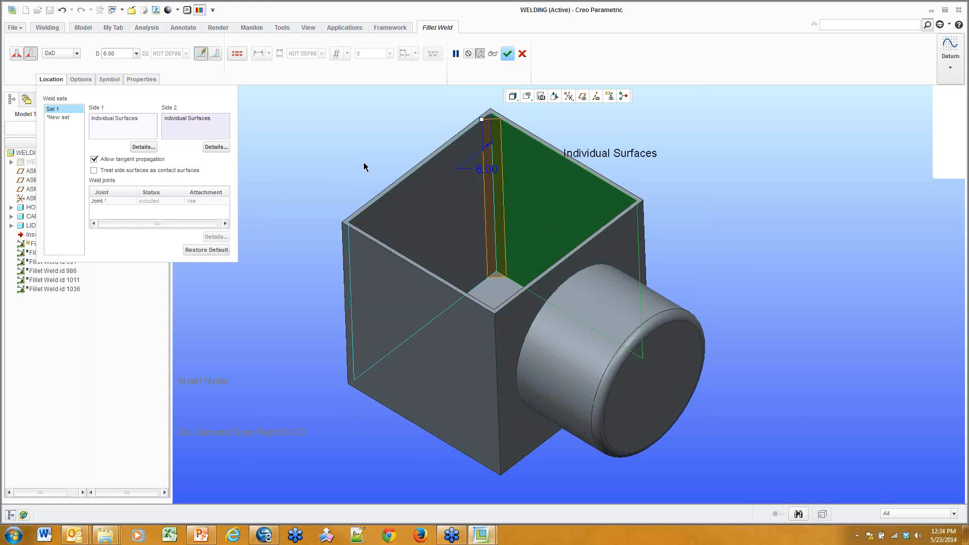
{"action": "right_click", "coordinate": [312, 137]}
{"action": "left_click", "coordinate": [318, 188]}
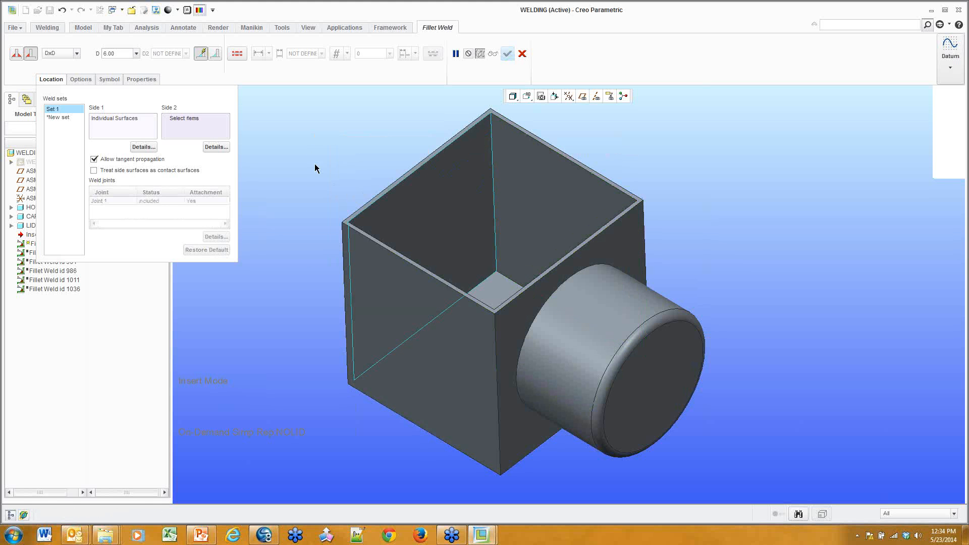
{"action": "left_click", "coordinate": [132, 125]}
{"action": "right_click", "coordinate": [135, 125]}
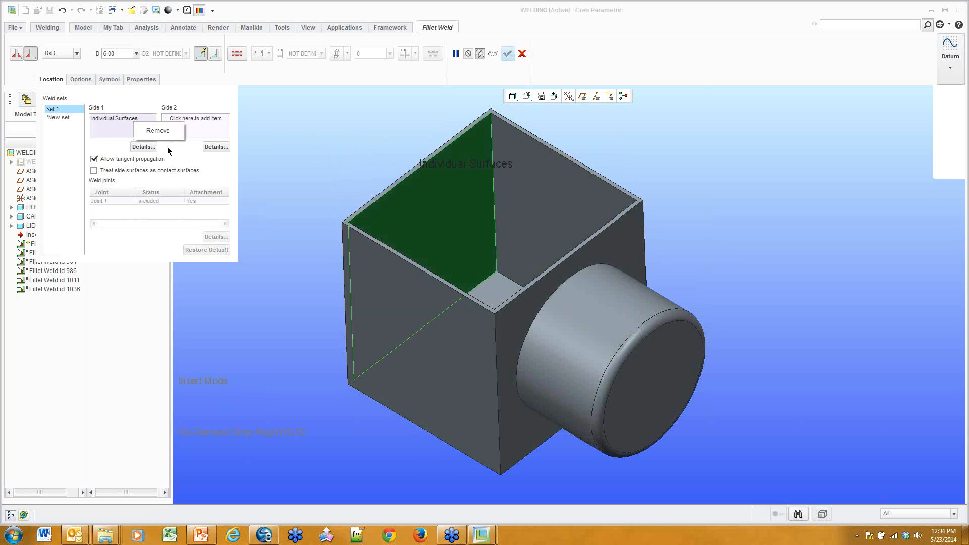
{"action": "left_click", "coordinate": [157, 131]}
Create a fillet weld between the housing's inner wall opposite the cap and the adjacent inner wall as side 2.
{"action": "left_click", "coordinate": [454, 198]}
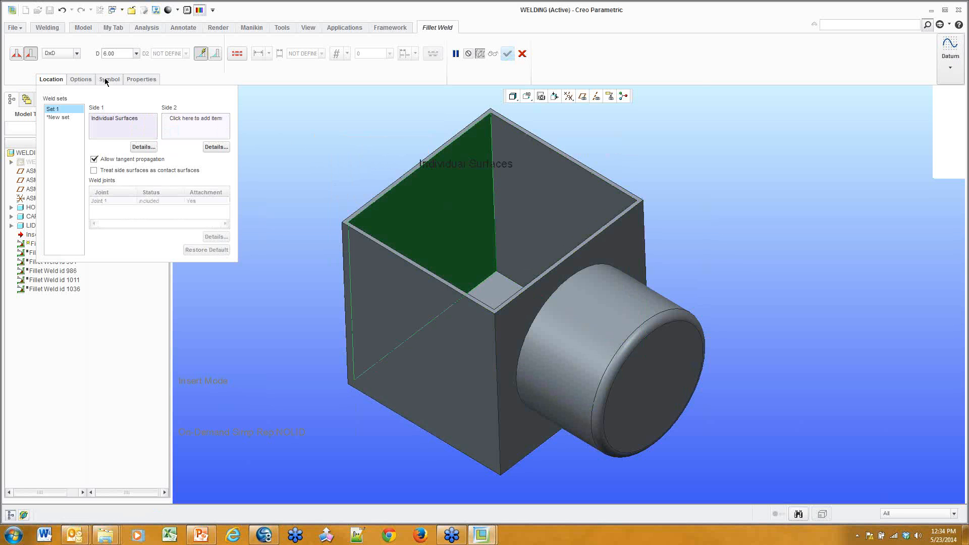
{"action": "left_click", "coordinate": [39, 78]}
{"action": "right_click", "coordinate": [395, 125]}
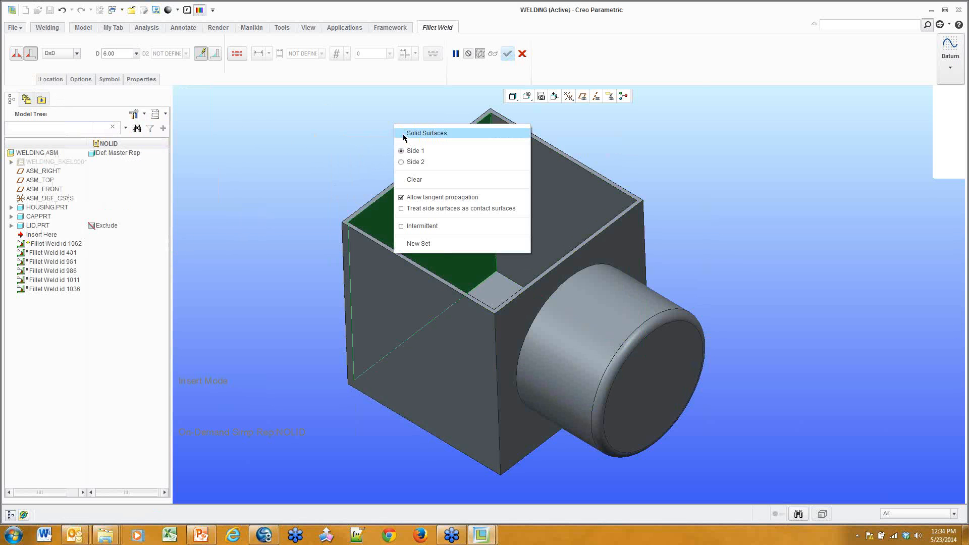
{"action": "left_click", "coordinate": [412, 162]}
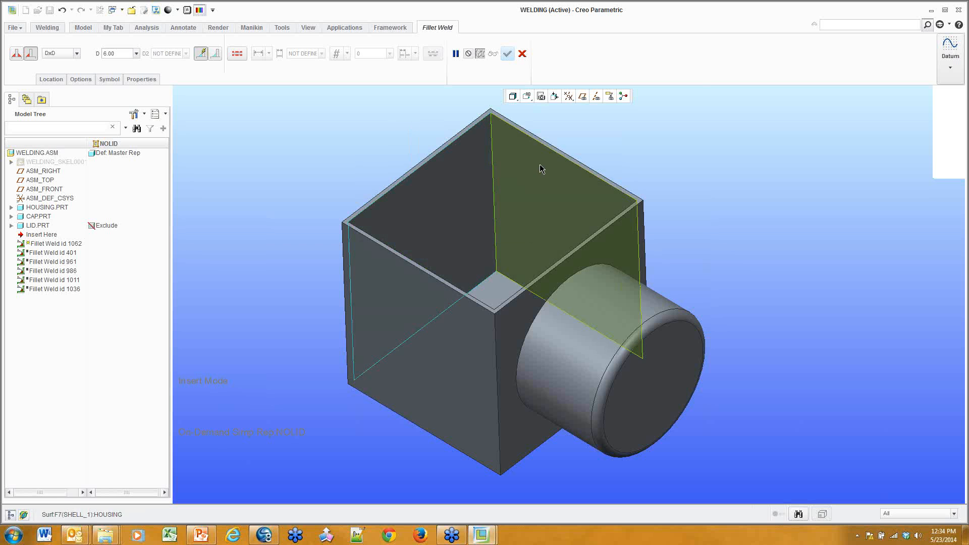
{"action": "left_click", "coordinate": [569, 227]}
{"action": "scroll", "coordinate": [478, 126], "scroll_direction": "down", "scroll_amount": 2}
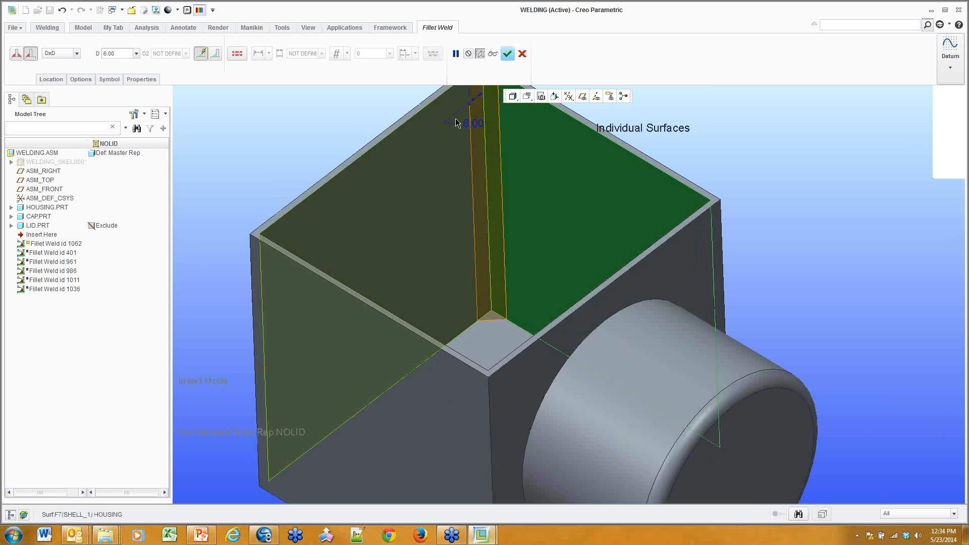
{"action": "scroll", "coordinate": [476, 126], "scroll_direction": "up", "scroll_amount": 2}
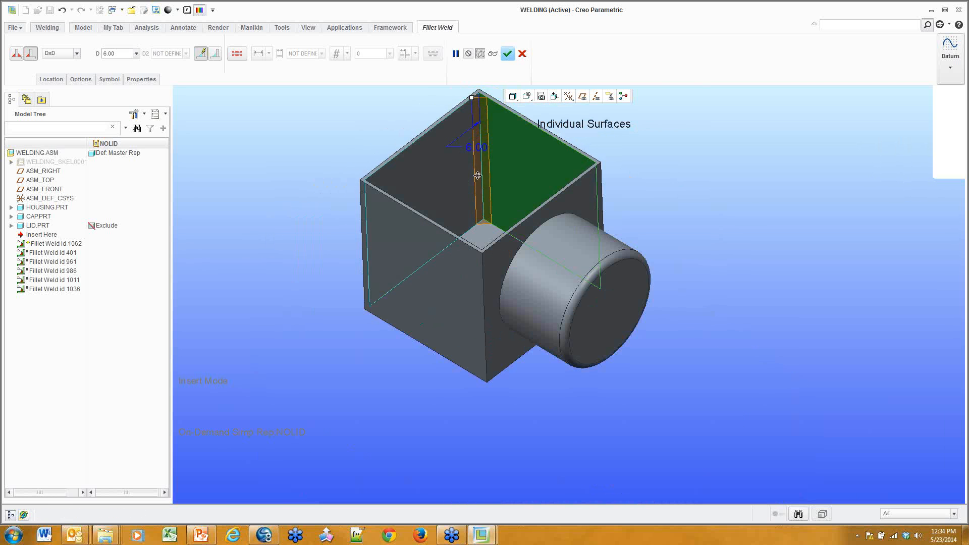
{"action": "scroll", "coordinate": [454, 144], "scroll_direction": "up", "scroll_amount": 2}
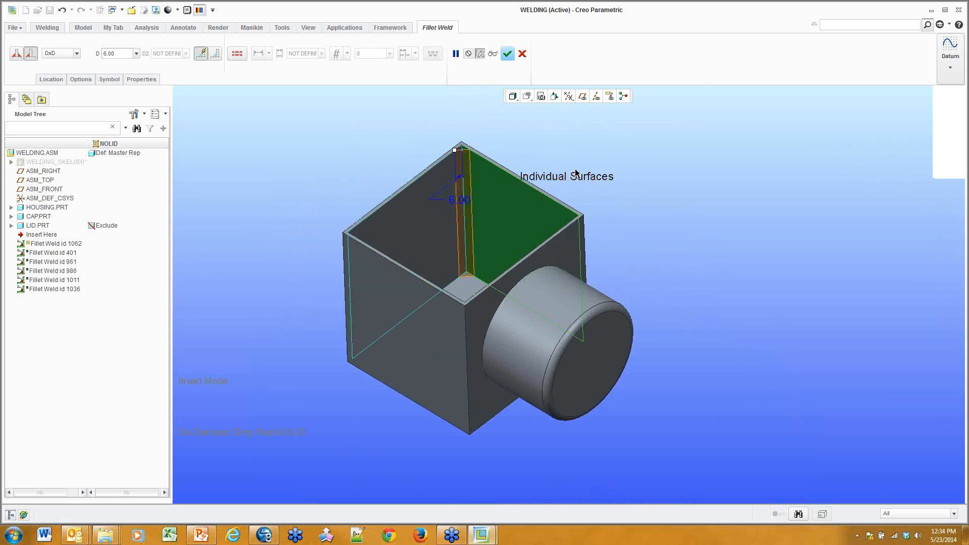
{"action": "middle_click", "coordinate": [589, 149]}
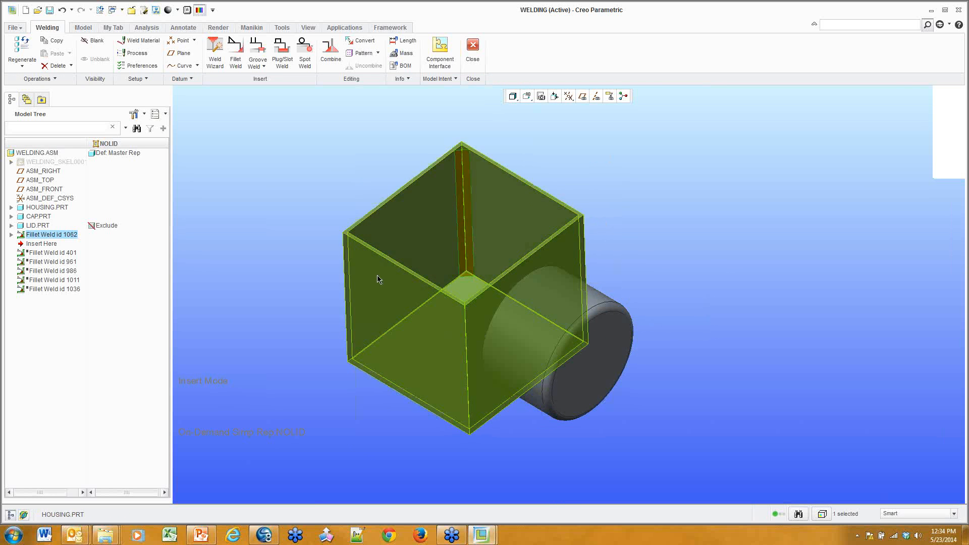
{"action": "left_click", "coordinate": [580, 156]}
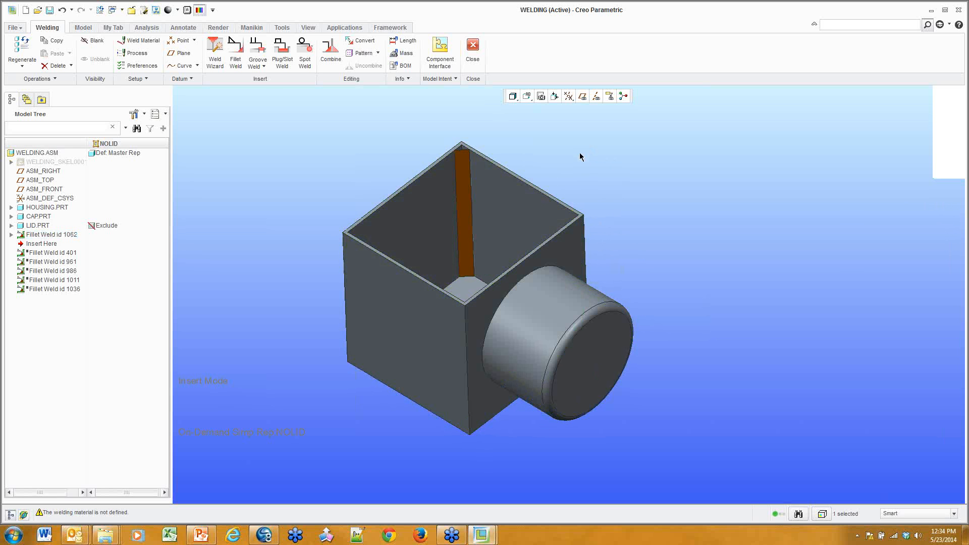
Create a fillet weld around the cap, using the housing's outer face as side 1 and the cap's cylindrical surface as side 2.
{"action": "left_click", "coordinate": [235, 51]}
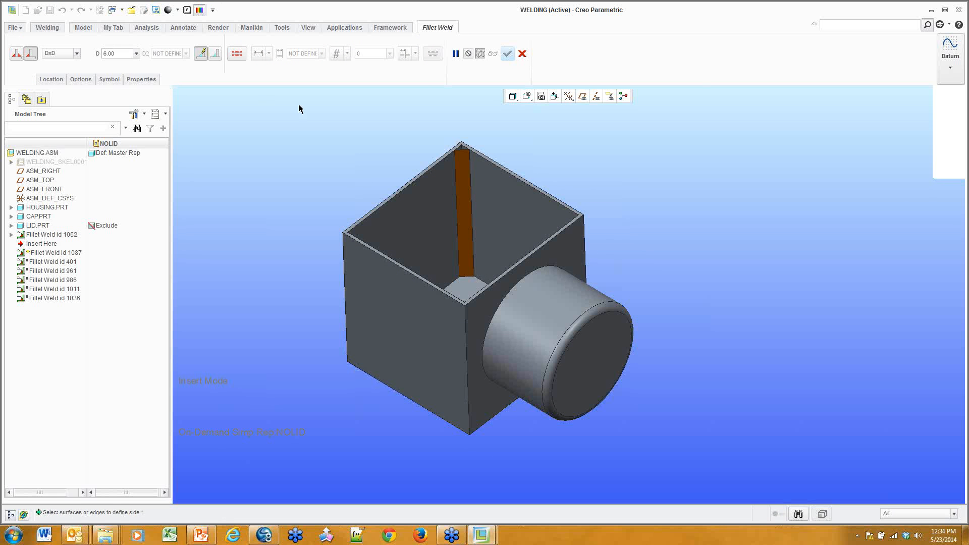
{"action": "left_click", "coordinate": [575, 249]}
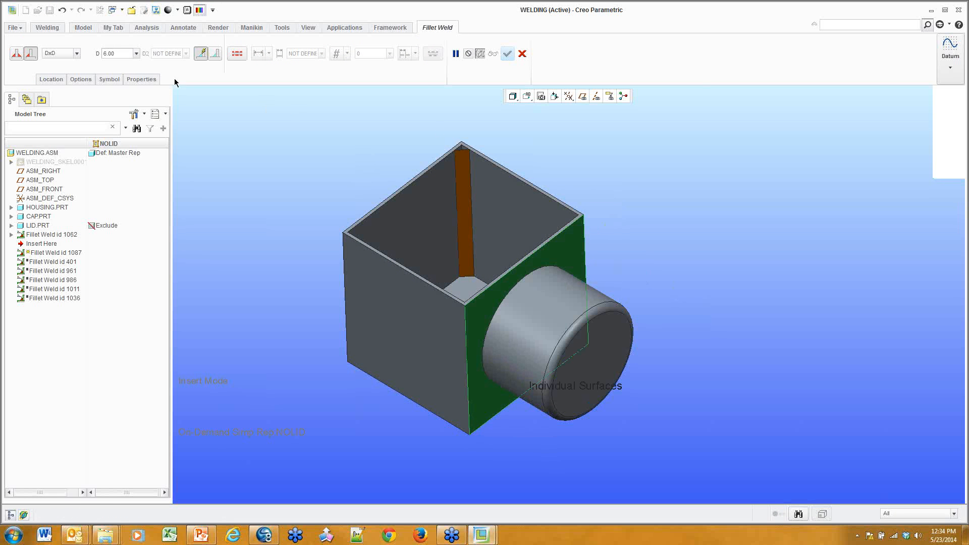
{"action": "left_click", "coordinate": [51, 79]}
{"action": "left_click", "coordinate": [195, 125]}
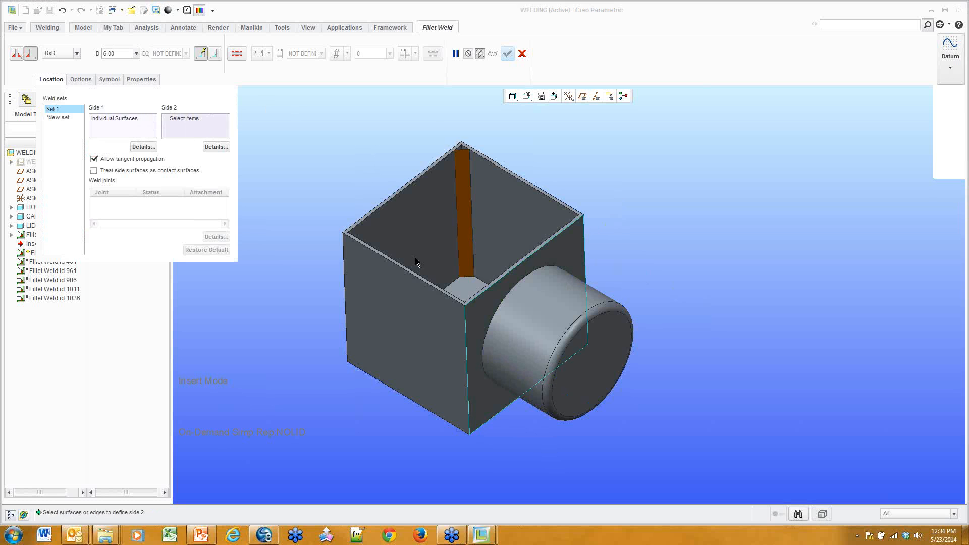
{"action": "left_click", "coordinate": [523, 320]}
{"action": "middle_click_drag", "start_coordinate": [682, 321], "coordinate": [705, 317]}
{"action": "middle_click", "coordinate": [710, 315]}
{"action": "middle_click_drag", "start_coordinate": [703, 384], "coordinate": [641, 394]}
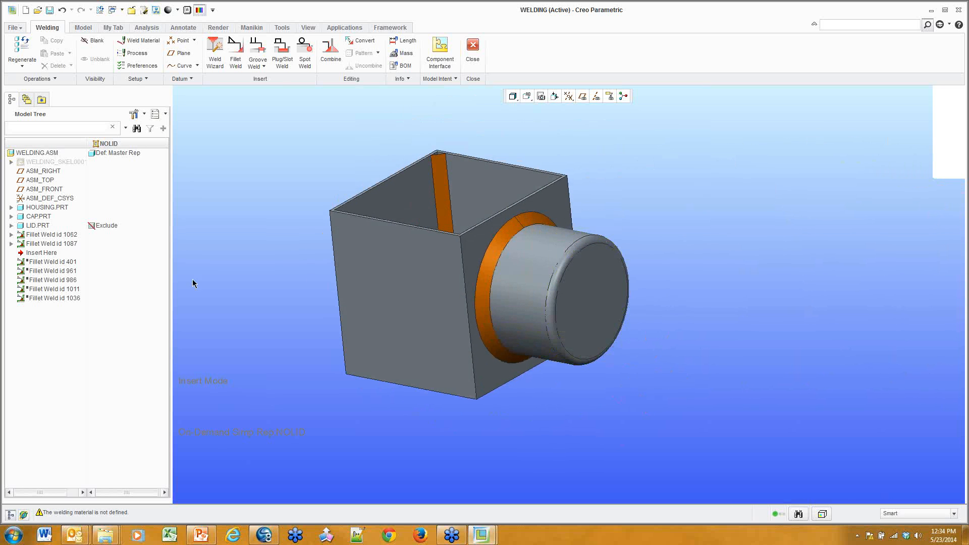
Redefine the new fillet weld around the cap as an intermittent weld.
{"action": "left_click", "coordinate": [56, 245]}
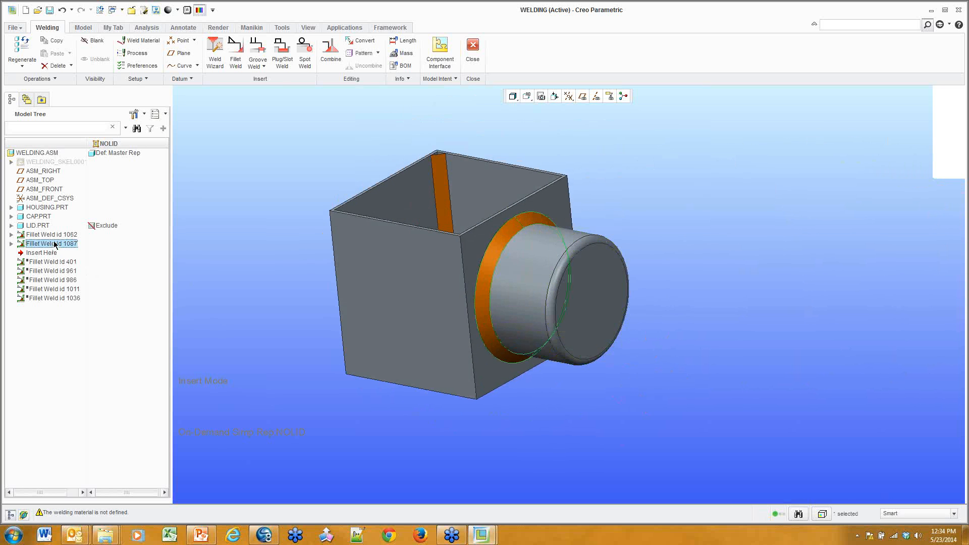
{"action": "right_click", "coordinate": [55, 245]}
{"action": "left_click", "coordinate": [117, 372]}
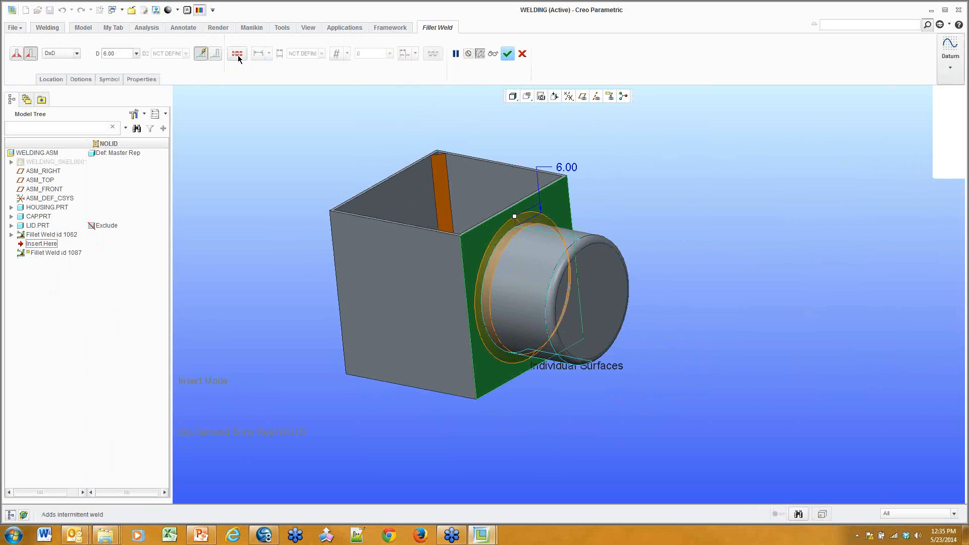
{"action": "left_click", "coordinate": [237, 54]}
{"action": "middle_click_drag", "start_coordinate": [504, 247], "coordinate": [523, 212]}
{"action": "scroll", "coordinate": [523, 212], "scroll_direction": "up", "scroll_amount": 3}
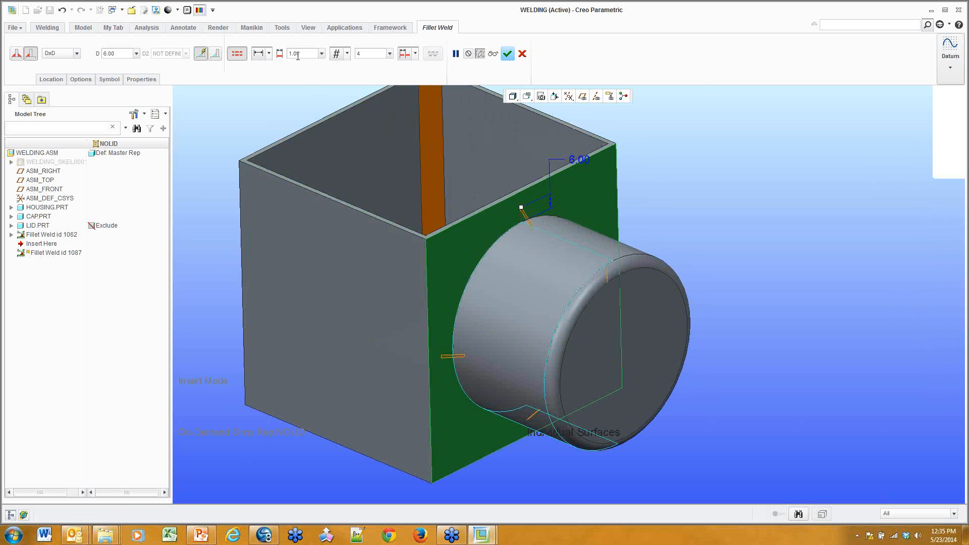
Set the intermittent cap weld to 10 segments with a segment length of 5.00 and accept the redefinition.
{"action": "left_click_drag", "start_coordinate": [385, 54], "coordinate": [338, 54]}
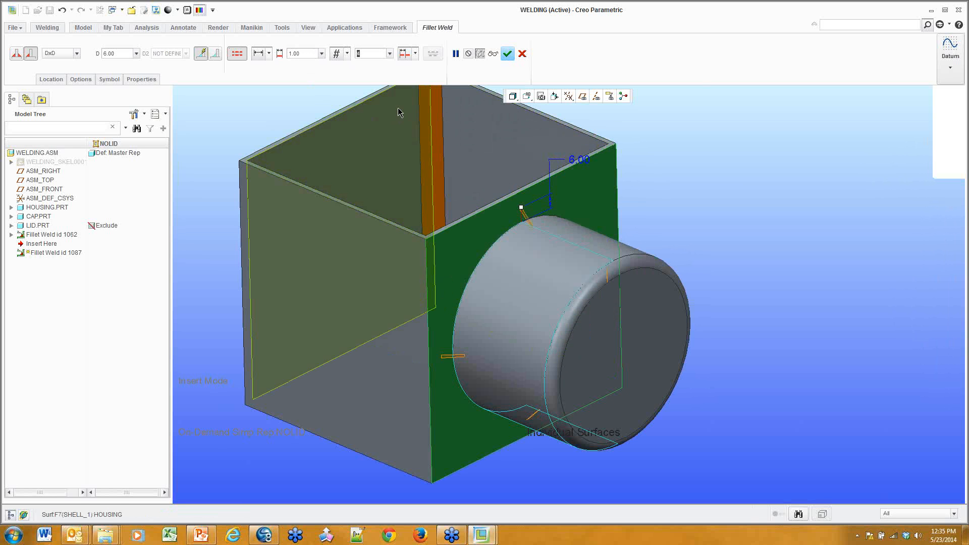
{"action": "type", "text": "10"}
{"action": "key", "text": "Return"}
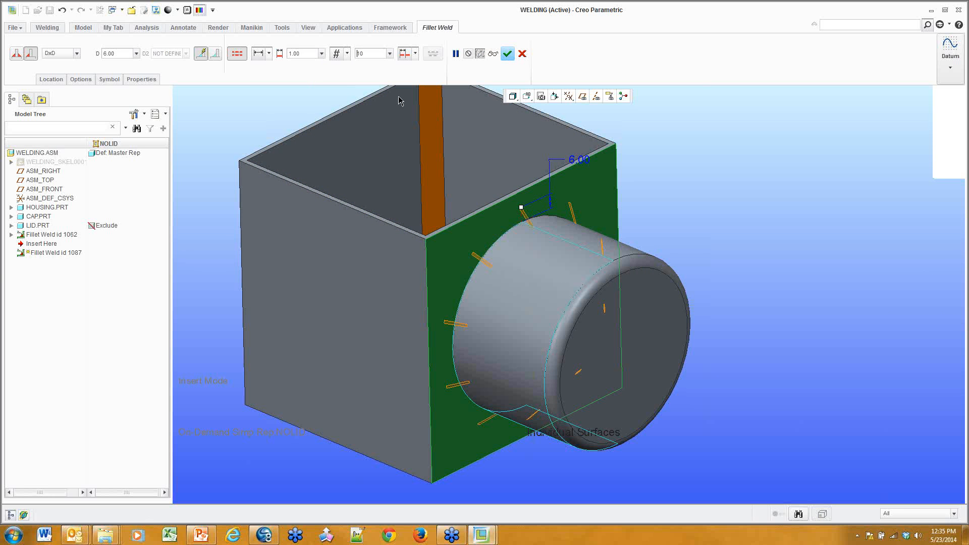
{"action": "left_click", "coordinate": [301, 54]}
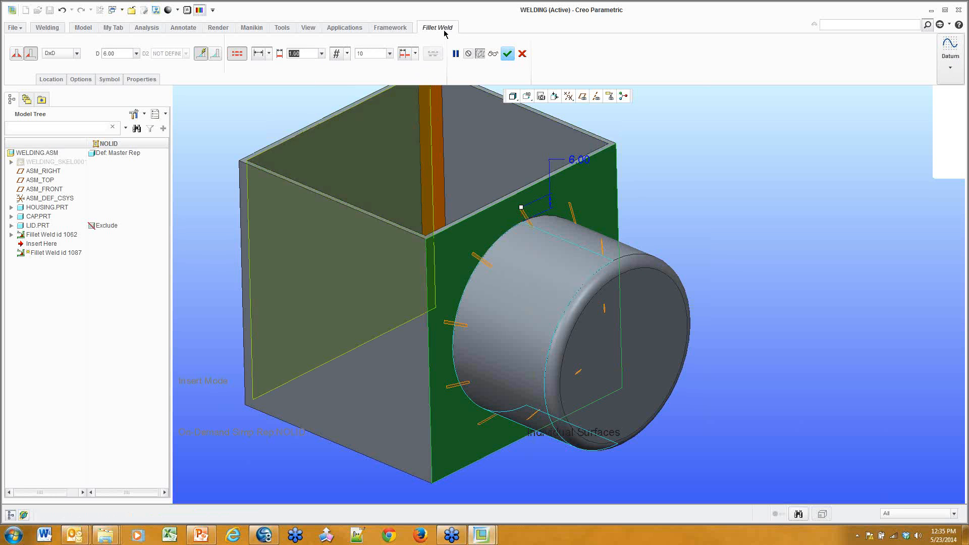
{"action": "type", "text": "5"}
{"action": "key", "text": "Return"}
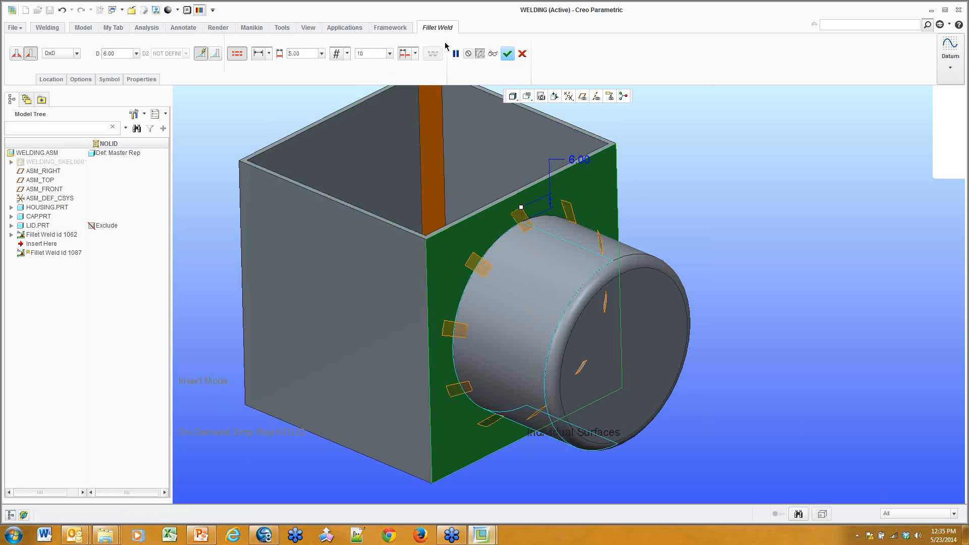
{"action": "left_click", "coordinate": [508, 54]}
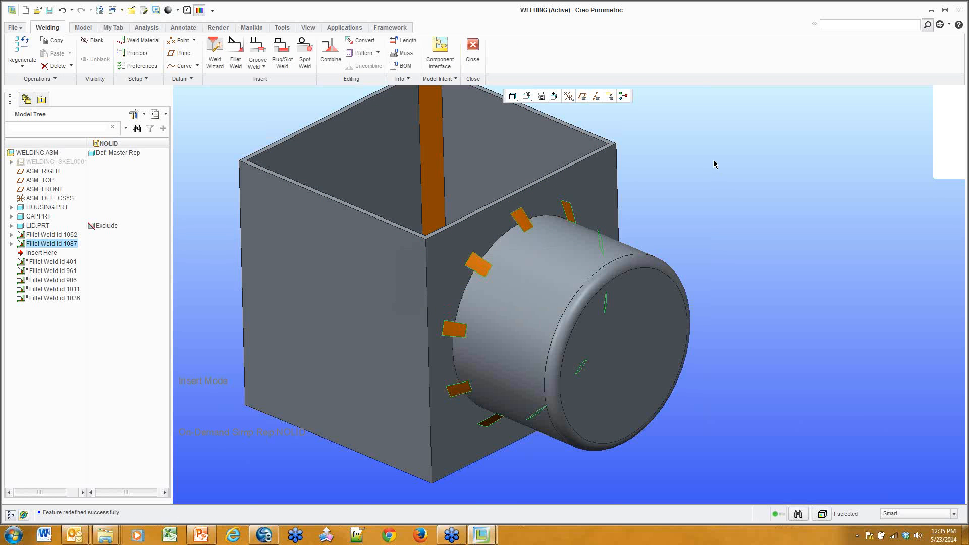
Inspect the intermittent cap weld, then undo its redefinition and the creation of both new fillet welds.
{"action": "middle_click_drag", "start_coordinate": [667, 206], "coordinate": [629, 207], "text": "ctrl"}
{"action": "key", "text": "ctrl+d"}
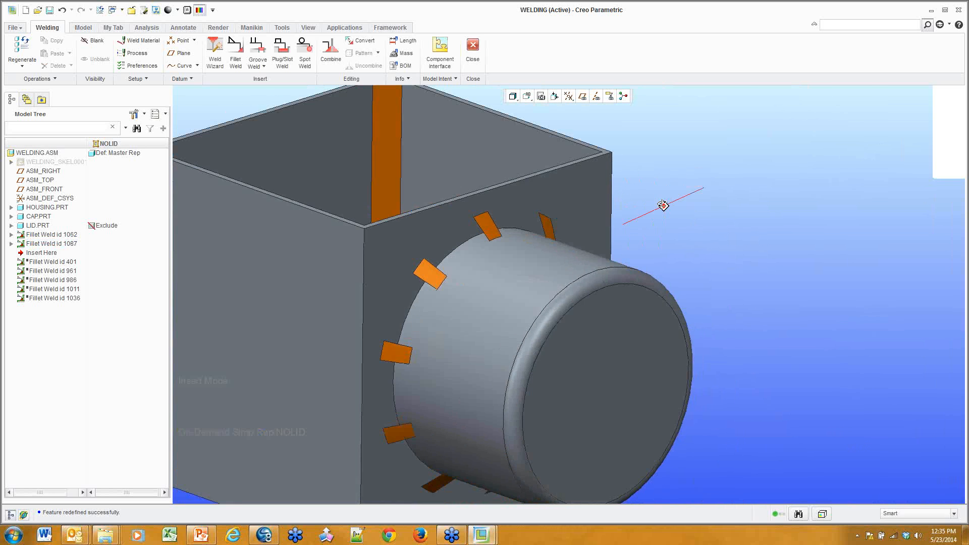
{"action": "scroll", "coordinate": [512, 249], "scroll_direction": "down", "scroll_amount": 3}
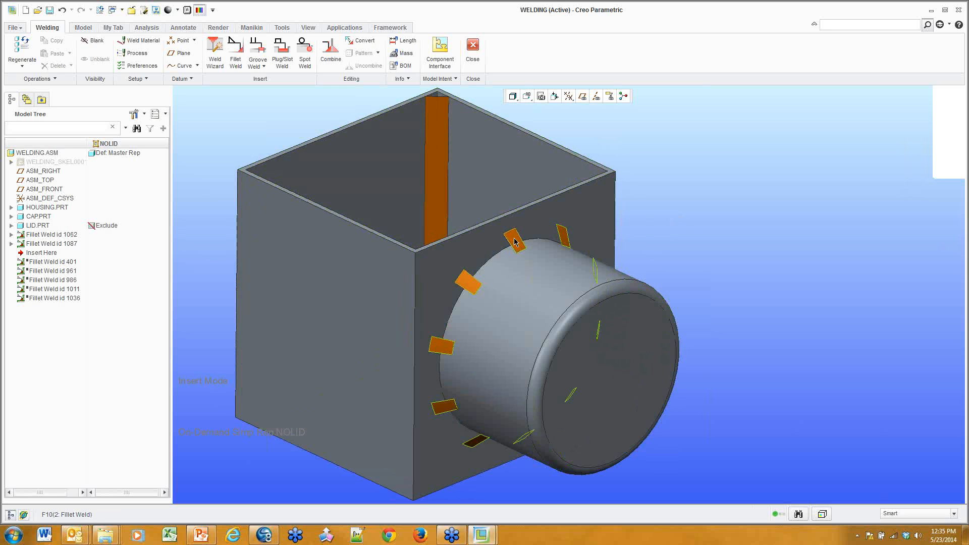
{"action": "left_click", "coordinate": [567, 241]}
{"action": "left_click", "coordinate": [748, 216]}
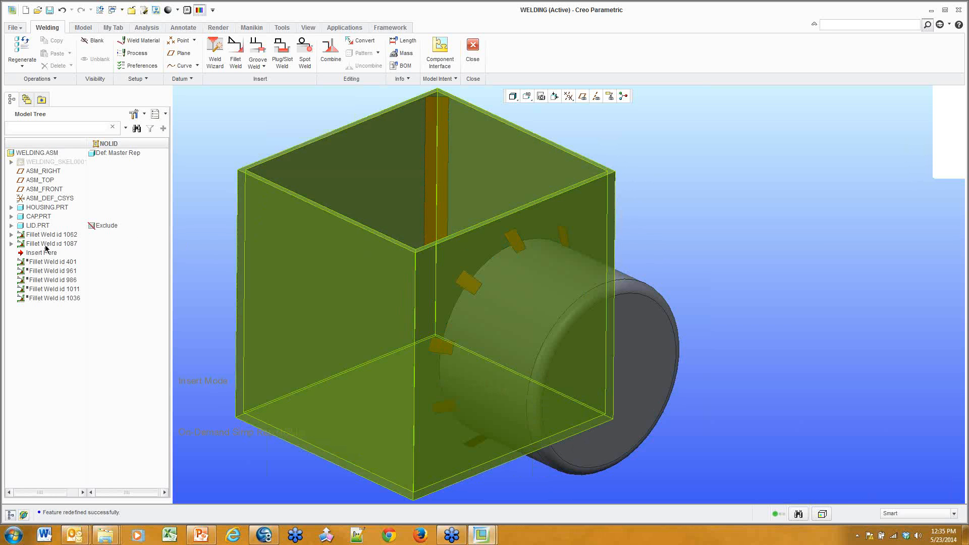
{"action": "key", "text": "ctrl+z"}
{"action": "key", "text": "ctrl+z"}
{"action": "key", "text": "ctrl+z"}
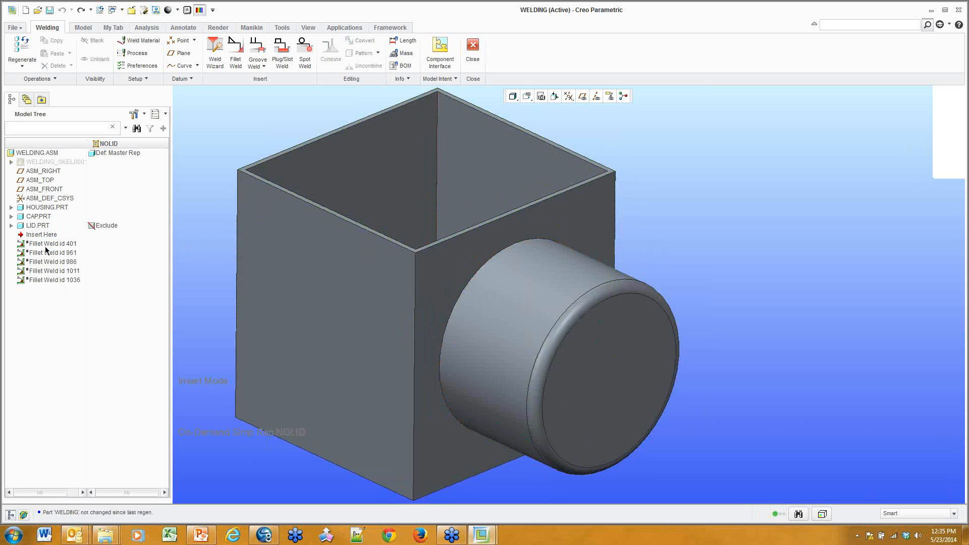
Move the feature insertion point to the end of the model tree, below Fillet Weld id 1036.
{"action": "left_click_drag", "start_coordinate": [46, 236], "coordinate": [50, 293]}
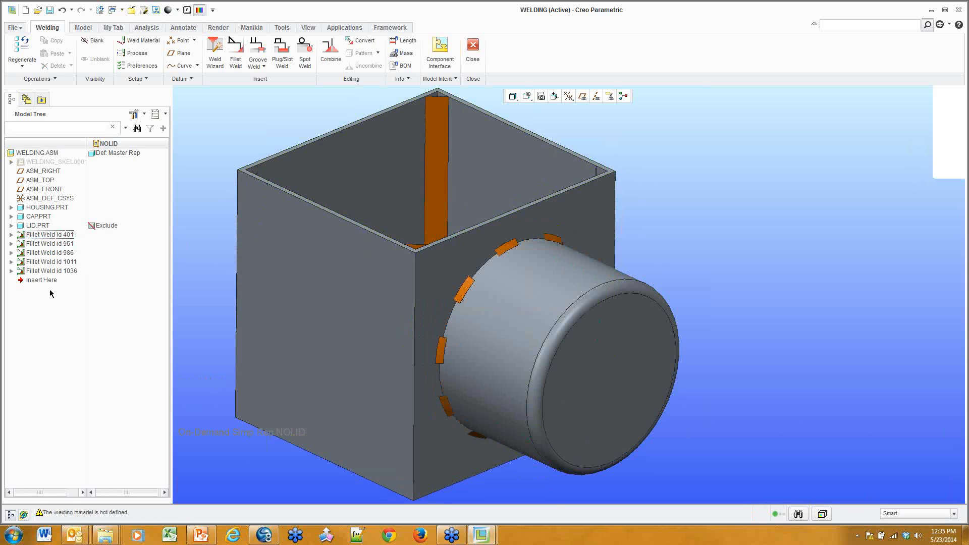
{"action": "mouse_move", "coordinate": [413, 214]}
{"action": "middle_mouse_down"}
{"action": "mouse_move", "coordinate": [401, 255]}
{"action": "mouse_move", "coordinate": [405, 210]}
{"action": "mouse_move", "coordinate": [469, 242]}
{"action": "mouse_move", "coordinate": [530, 247]}
{"action": "mouse_move", "coordinate": [509, 221]}
{"action": "middle_mouse_up"}
{"action": "scroll", "coordinate": [448, 218], "scroll_direction": "up", "scroll_amount": 2}
{"action": "scroll", "coordinate": [529, 246], "scroll_direction": "down", "scroll_amount": 2}
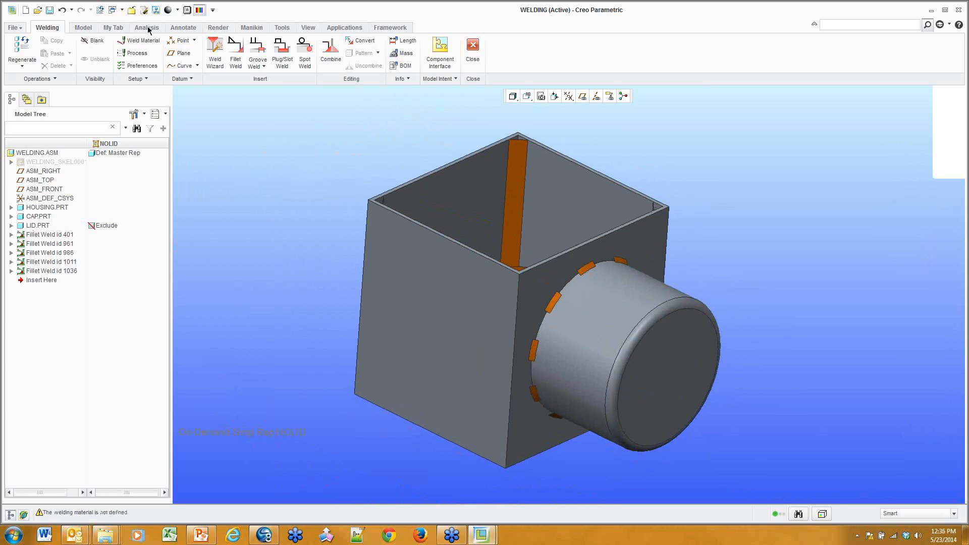
Enter the Simulate application for the WELDING assembly and view its weld connections and loads.
{"action": "left_click", "coordinate": [339, 28]}
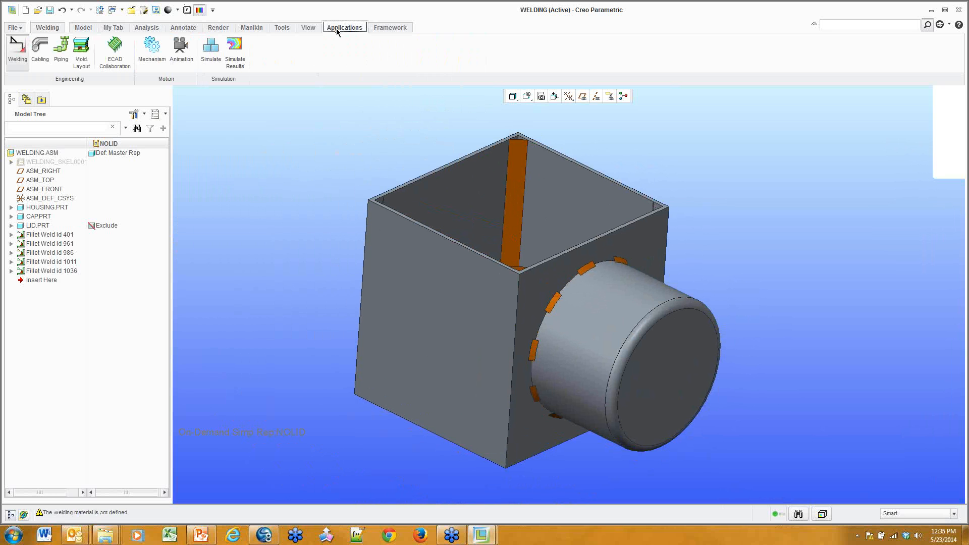
{"action": "left_click", "coordinate": [213, 50]}
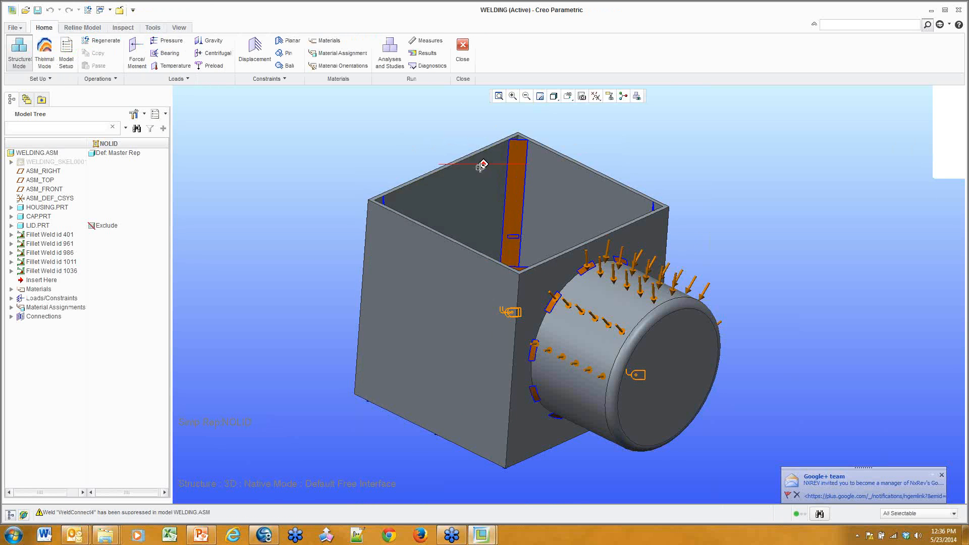
{"action": "middle_click_drag", "start_coordinate": [477, 161], "coordinate": [474, 158]}
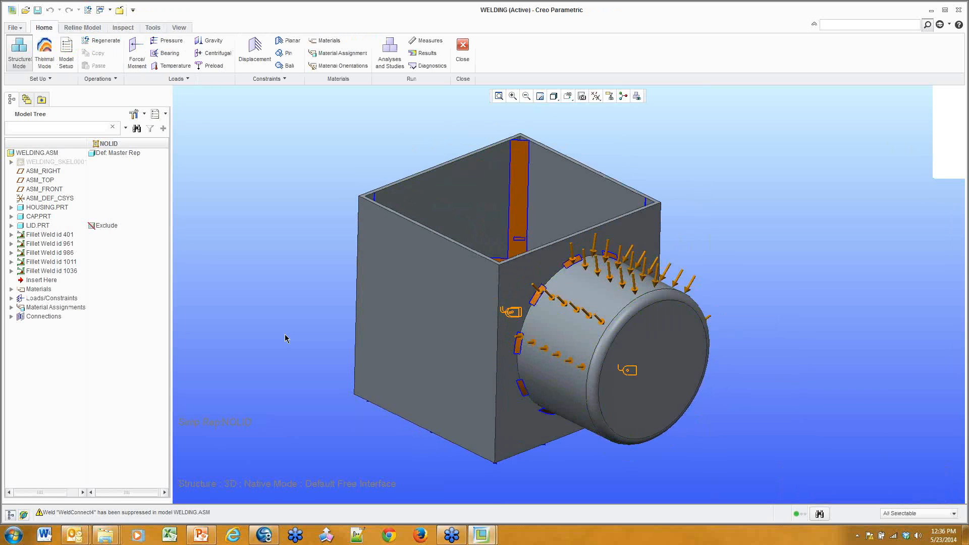
{"action": "mouse_move", "coordinate": [422, 364]}
{"action": "middle_mouse_down"}
{"action": "mouse_move", "coordinate": [417, 290]}
{"action": "mouse_move", "coordinate": [477, 218]}
{"action": "middle_mouse_up"}
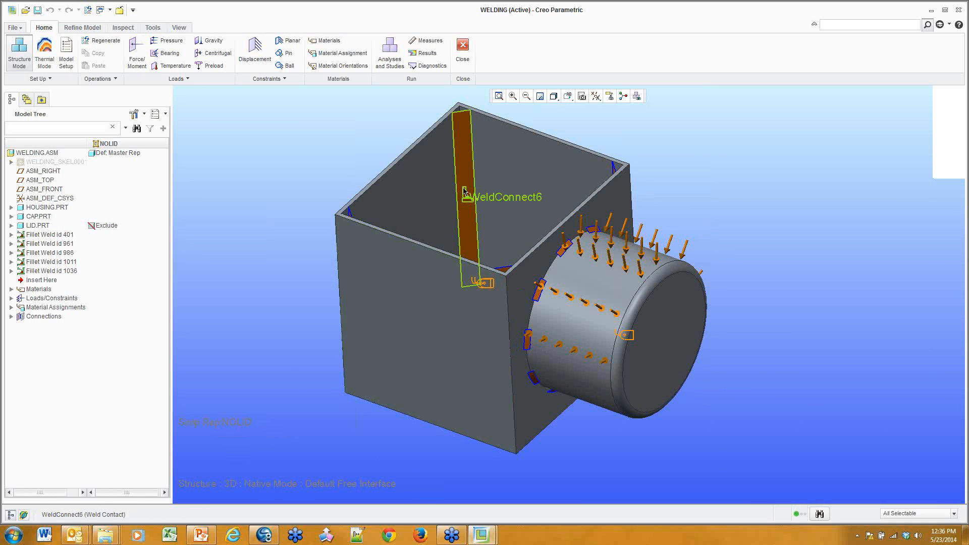
Suppress the five active weld connections, WeldConnect5 through WeldConnect9, in the WELDING assembly.
{"action": "left_click", "coordinate": [12, 316]}
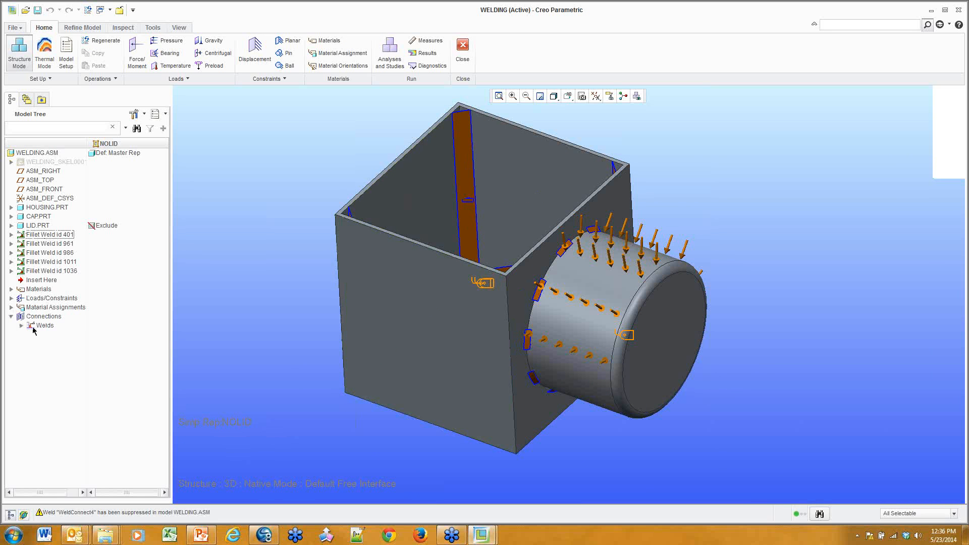
{"action": "left_click", "coordinate": [34, 326]}
{"action": "left_click", "coordinate": [21, 326]}
{"action": "left_click", "coordinate": [70, 407]}
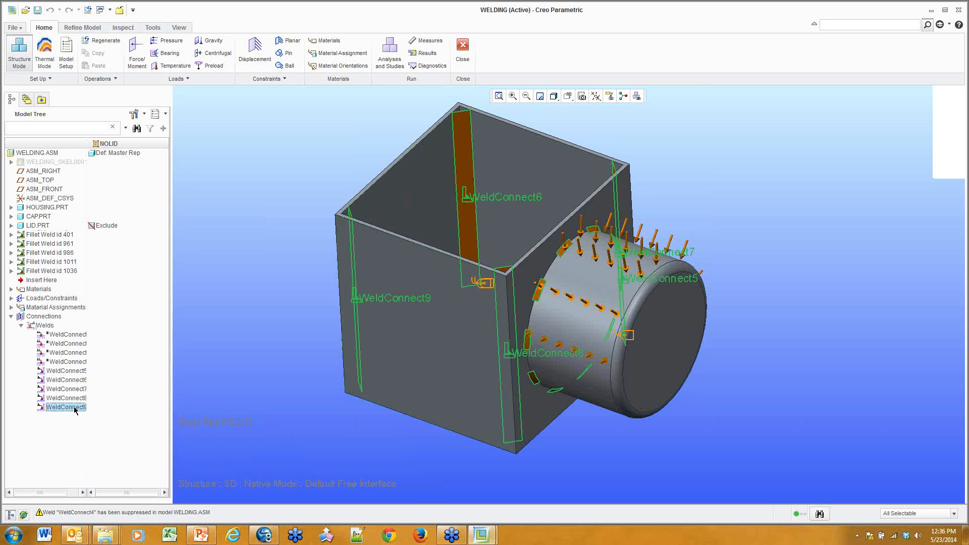
{"action": "left_click", "coordinate": [66, 362]}
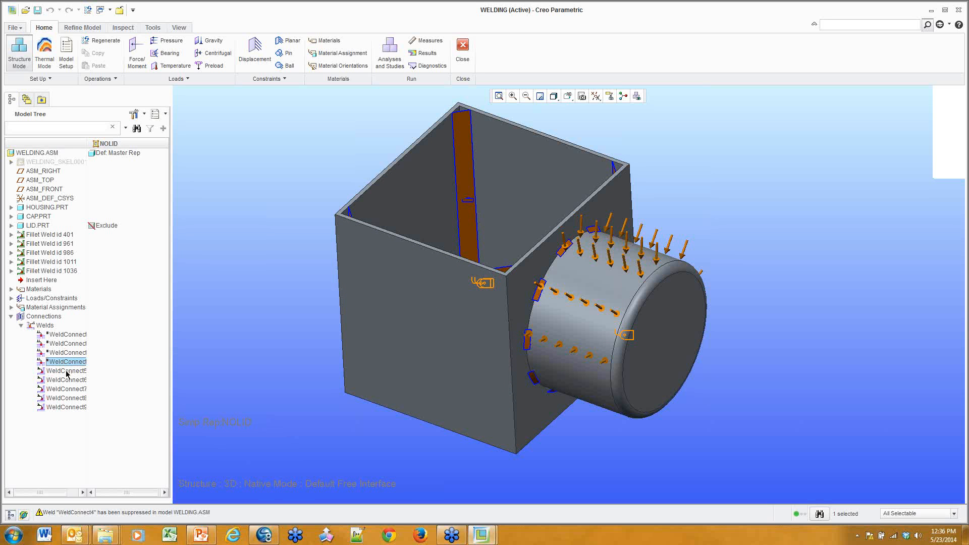
{"action": "left_click", "coordinate": [67, 372]}
{"action": "left_click", "coordinate": [79, 407], "text": "shift"}
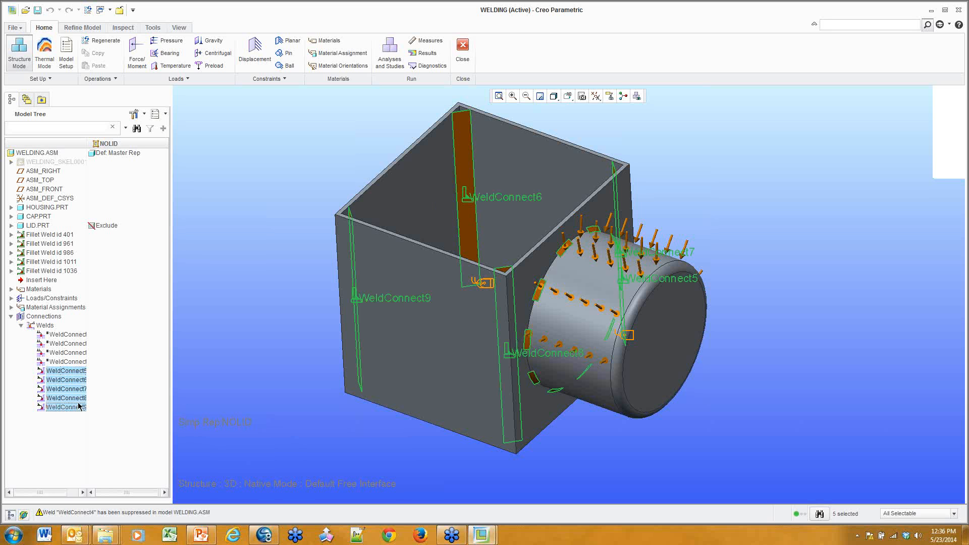
{"action": "right_click", "coordinate": [79, 407]}
{"action": "left_click", "coordinate": [101, 423]}
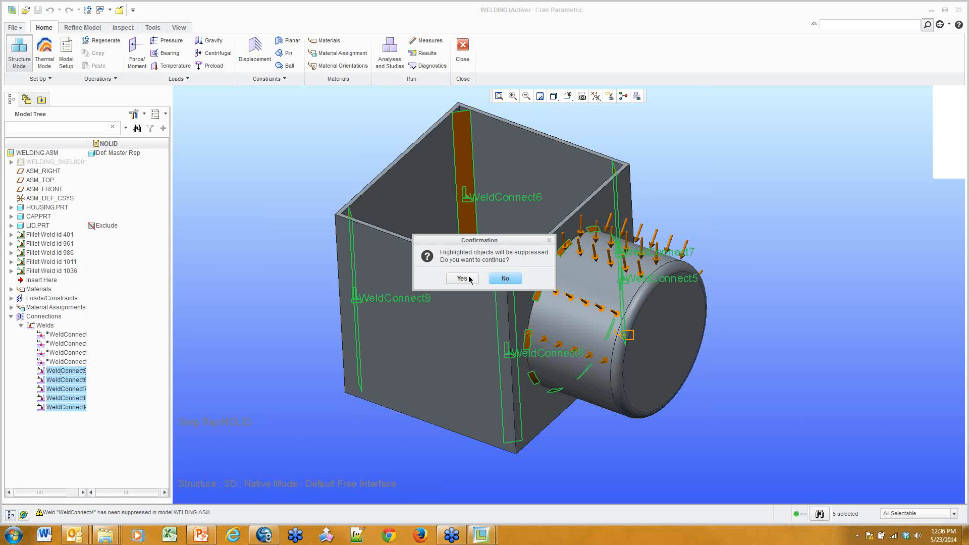
{"action": "left_click", "coordinate": [462, 279]}
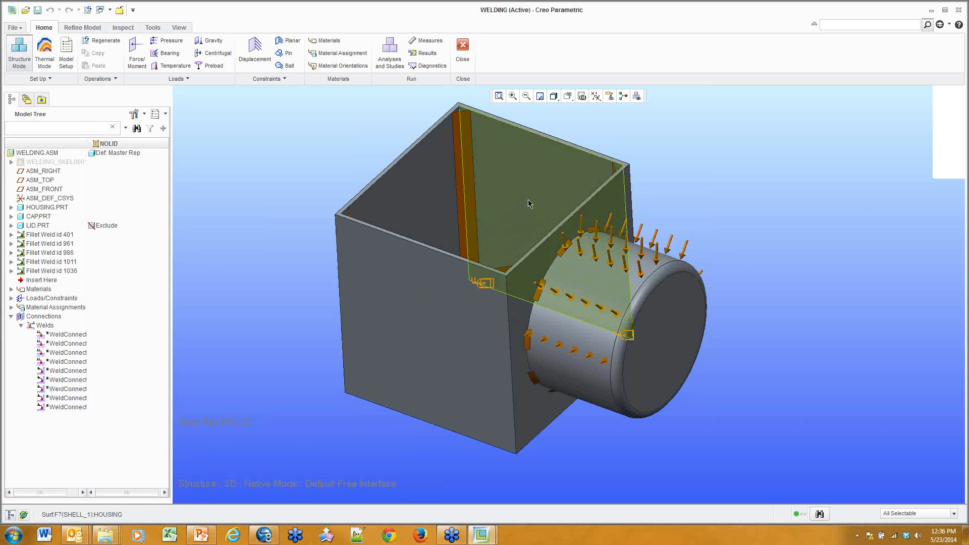
Find the Weld command and define a Weld Feature type connection referencing Fillet Weld id 961 inside the housing corner.
{"action": "middle_click_drag", "start_coordinate": [537, 193], "coordinate": [526, 232], "text": "shift"}
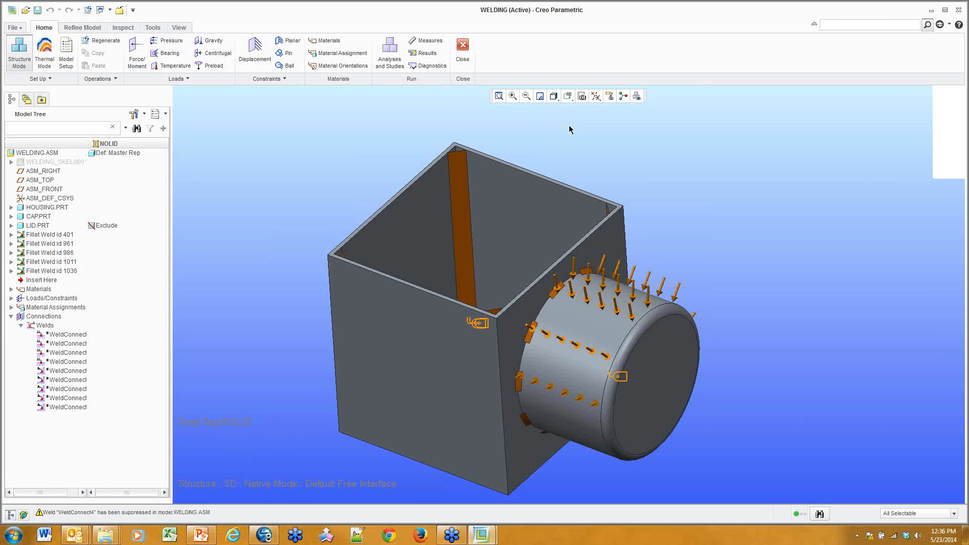
{"action": "left_click", "coordinate": [890, 26]}
{"action": "type", "text": "weld"}
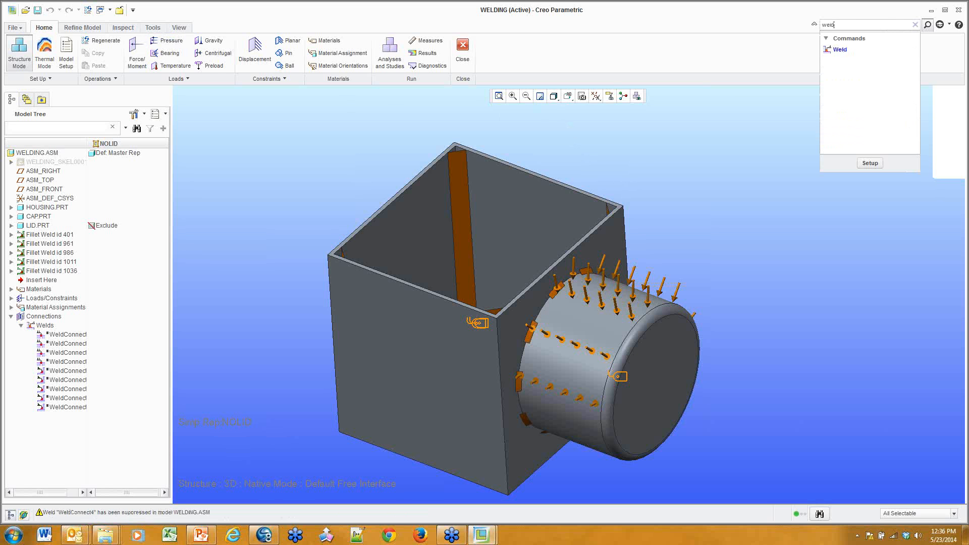
{"action": "mouse_move", "coordinate": [845, 52]}
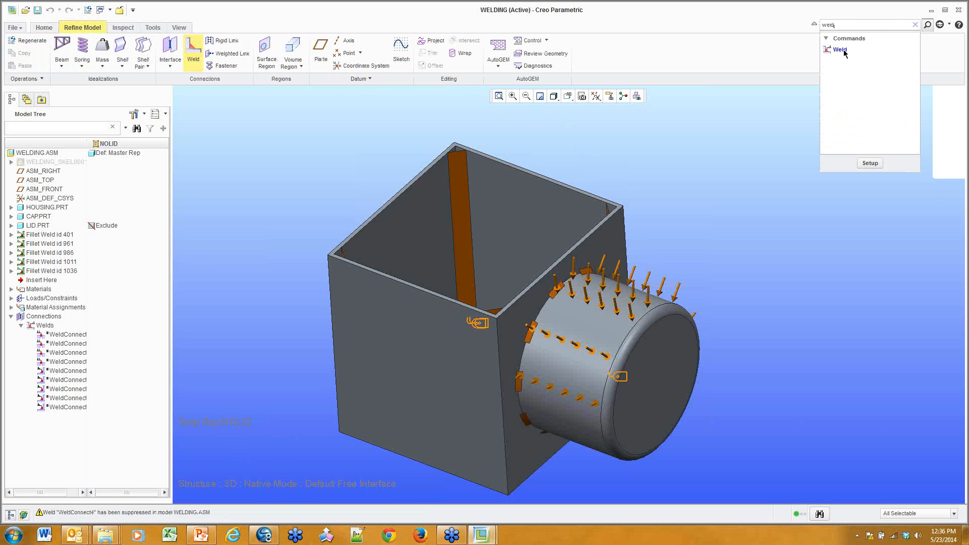
{"action": "left_click", "coordinate": [840, 50]}
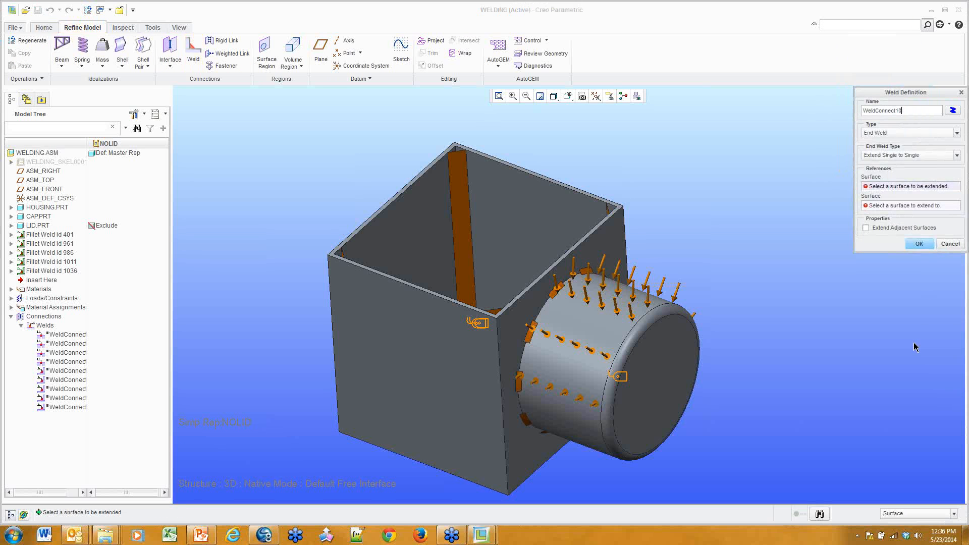
{"action": "left_click_drag", "start_coordinate": [908, 98], "coordinate": [813, 92]}
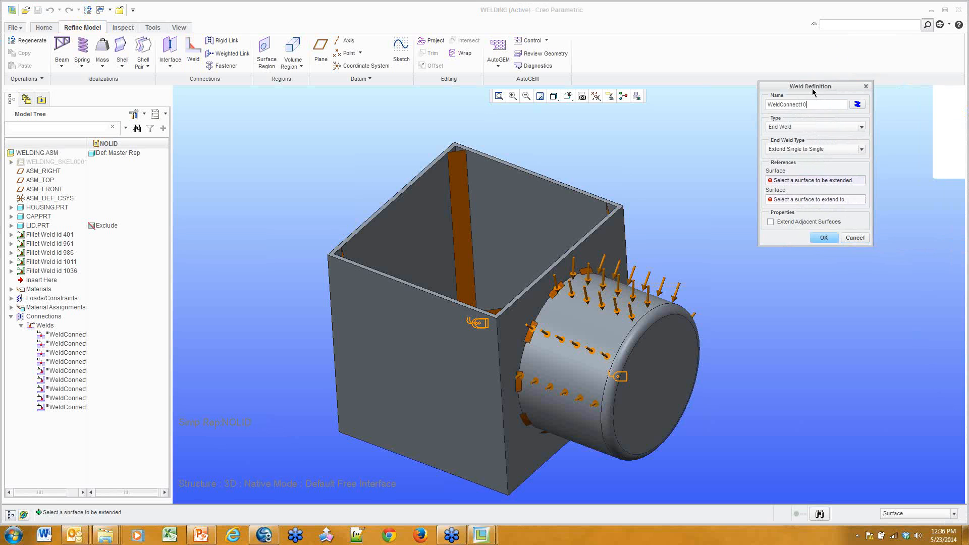
{"action": "left_click", "coordinate": [806, 128]}
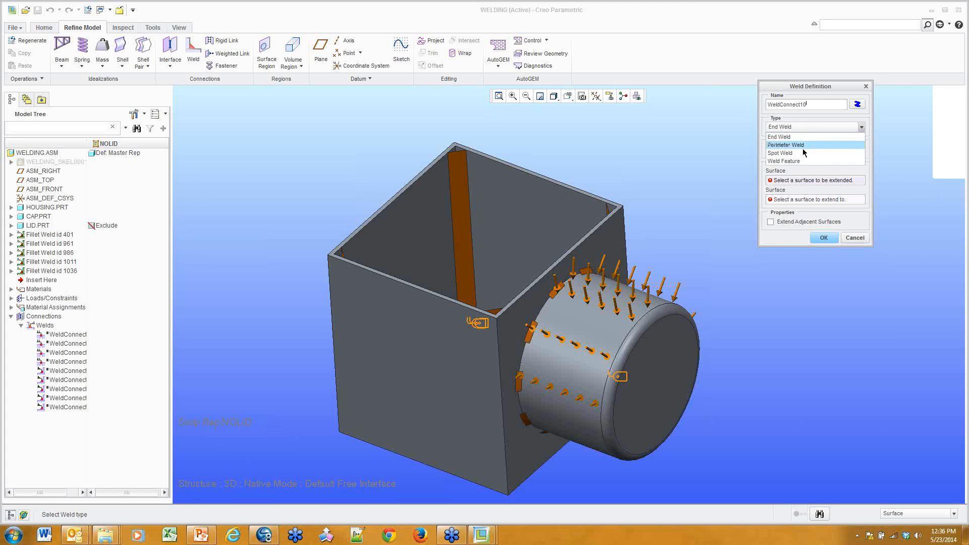
{"action": "left_click", "coordinate": [783, 162]}
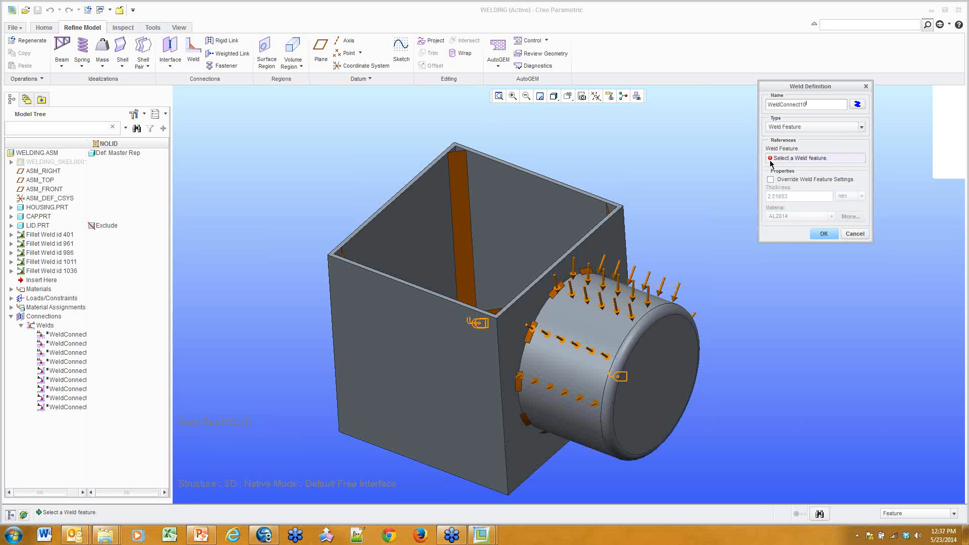
{"action": "left_click", "coordinate": [461, 190]}
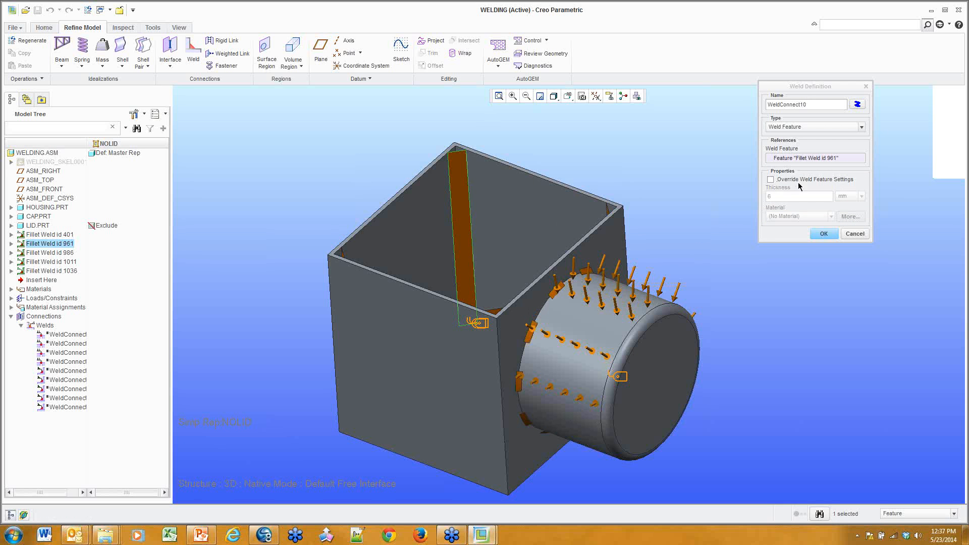
Override the weld feature settings with a 6 mm thickness and AL2014 material, and accept the connection.
{"action": "left_click", "coordinate": [771, 179]}
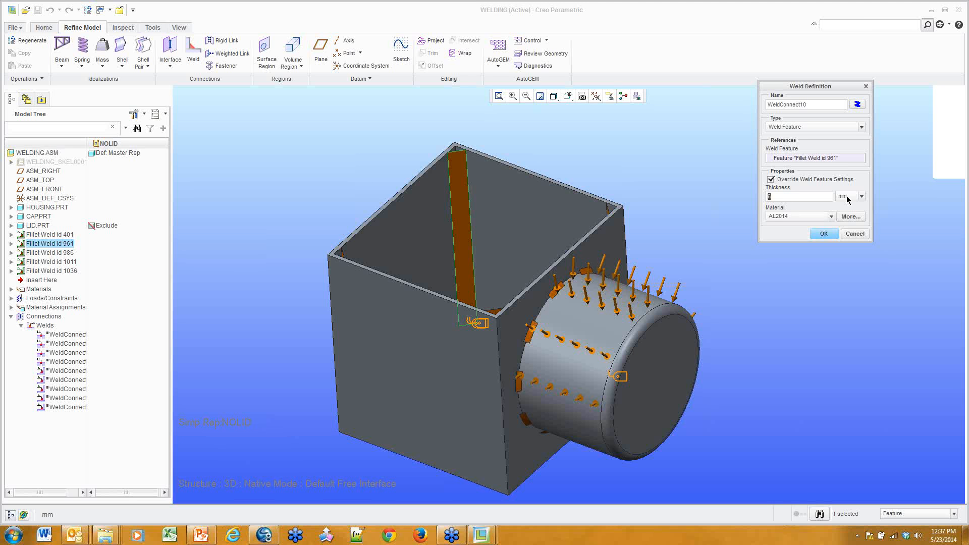
{"action": "left_click", "coordinate": [804, 218]}
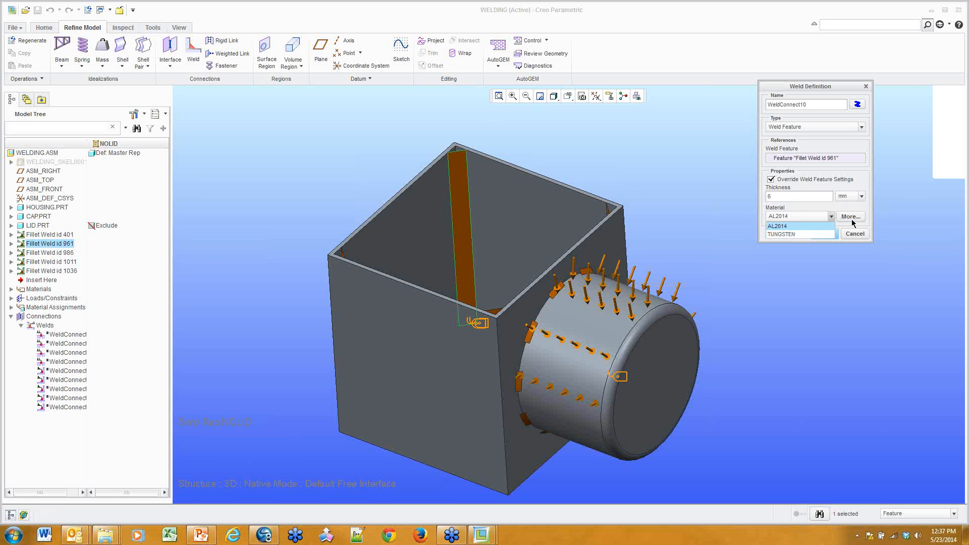
{"action": "left_click", "coordinate": [849, 208]}
{"action": "left_click", "coordinate": [832, 236]}
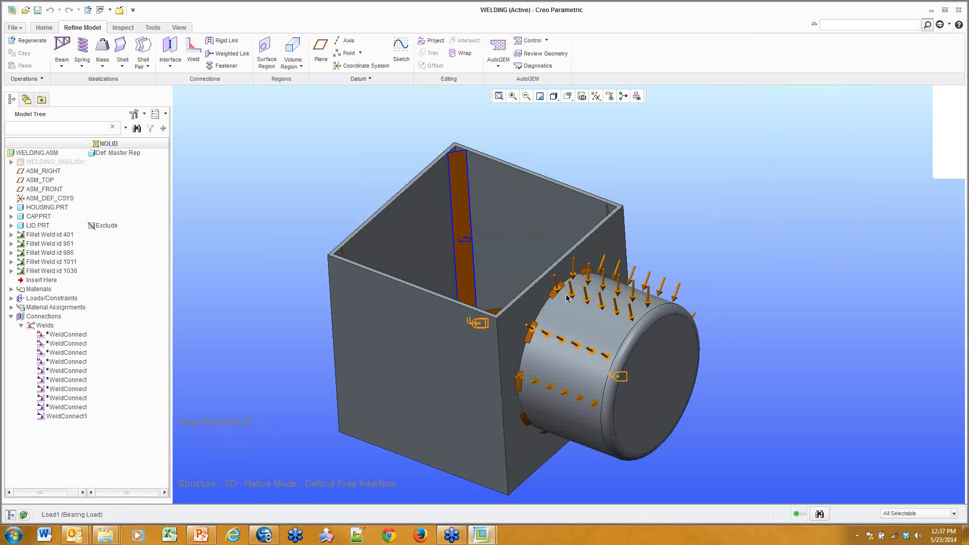
Create a Weld Feature connection on the intermittent cap weld, Fillet Weld id 401, overriding its settings with 2 mm thickness and AL2014.
{"action": "scroll", "coordinate": [567, 298], "scroll_direction": "down", "scroll_amount": 3}
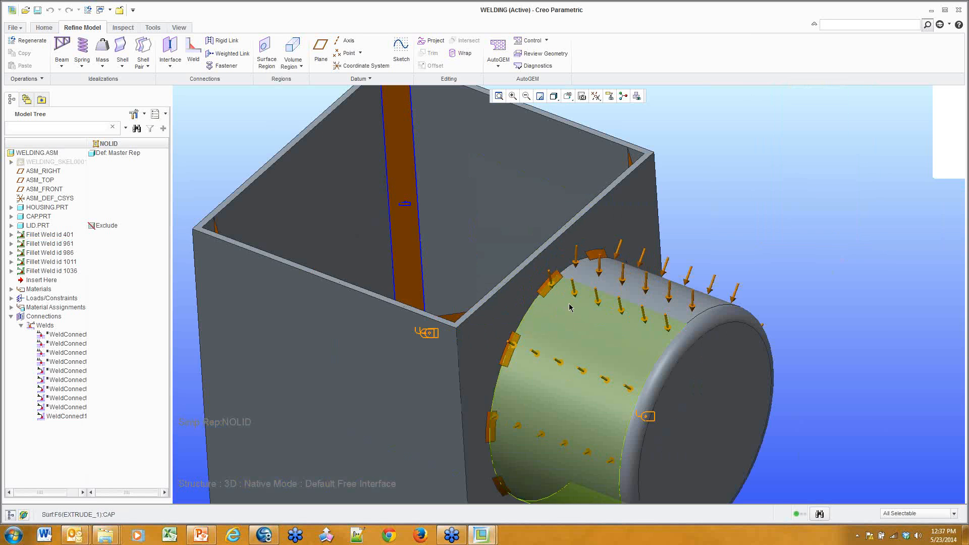
{"action": "left_click", "coordinate": [196, 51]}
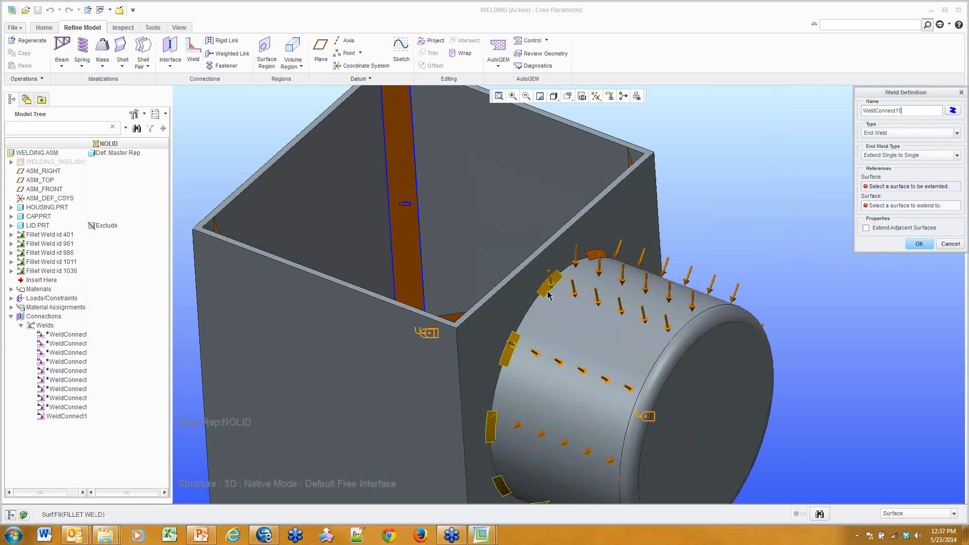
{"action": "left_click", "coordinate": [891, 134]}
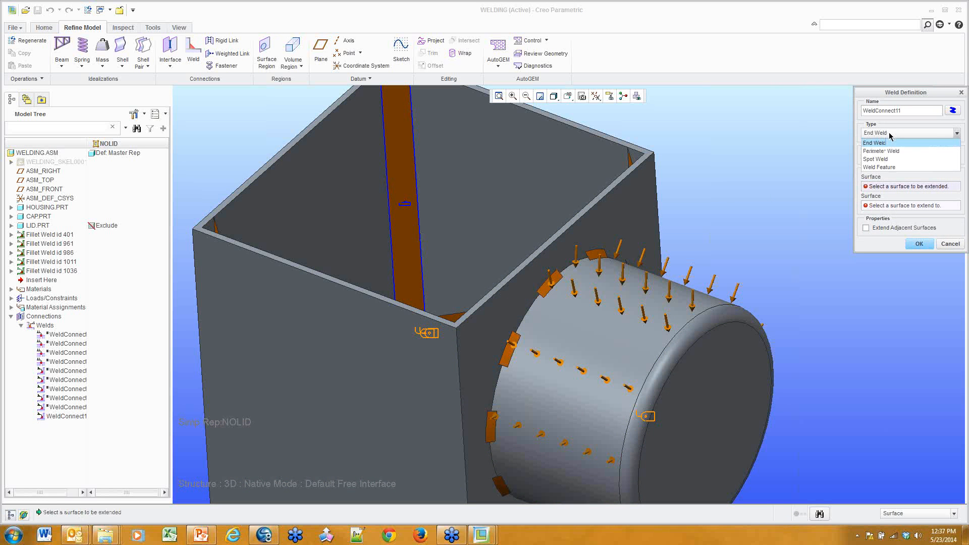
{"action": "left_click", "coordinate": [896, 168]}
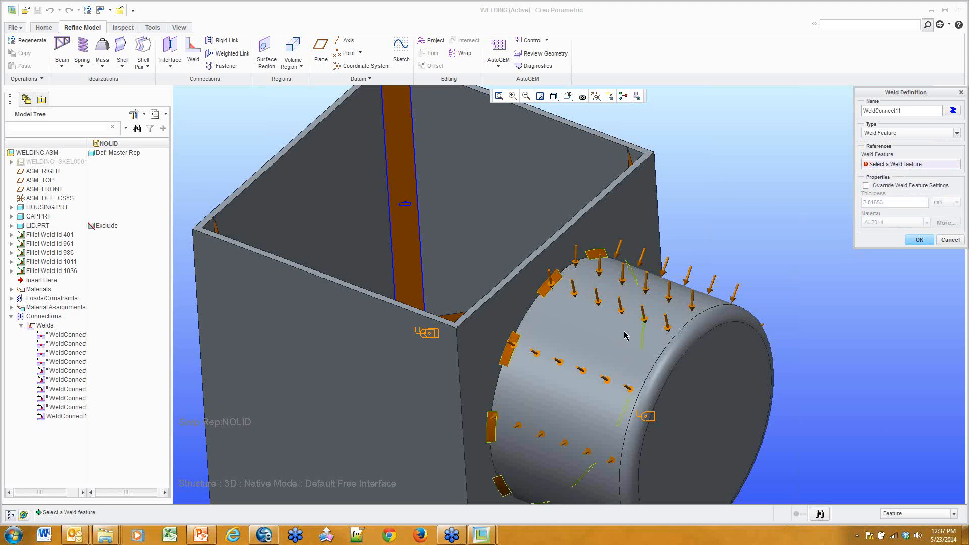
{"action": "left_click", "coordinate": [543, 294]}
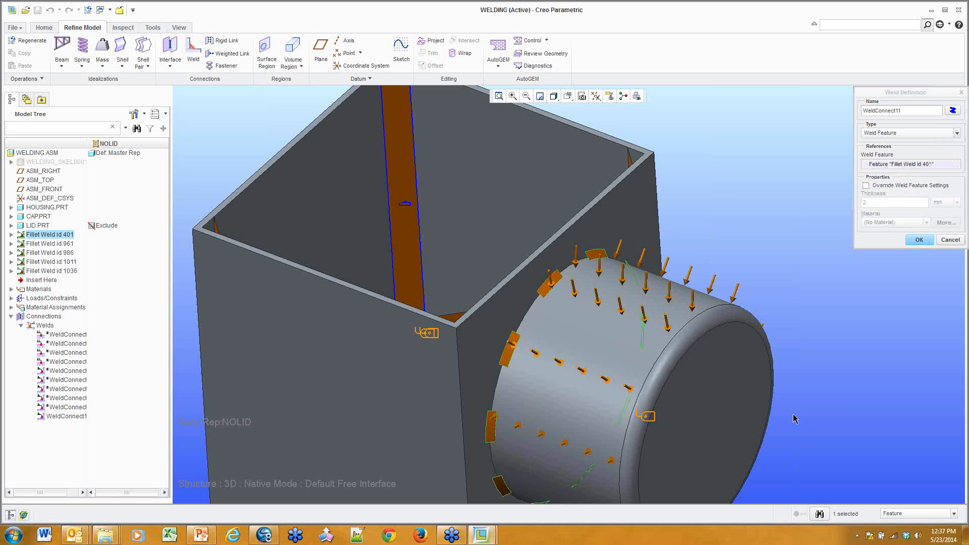
{"action": "left_click", "coordinate": [867, 185]}
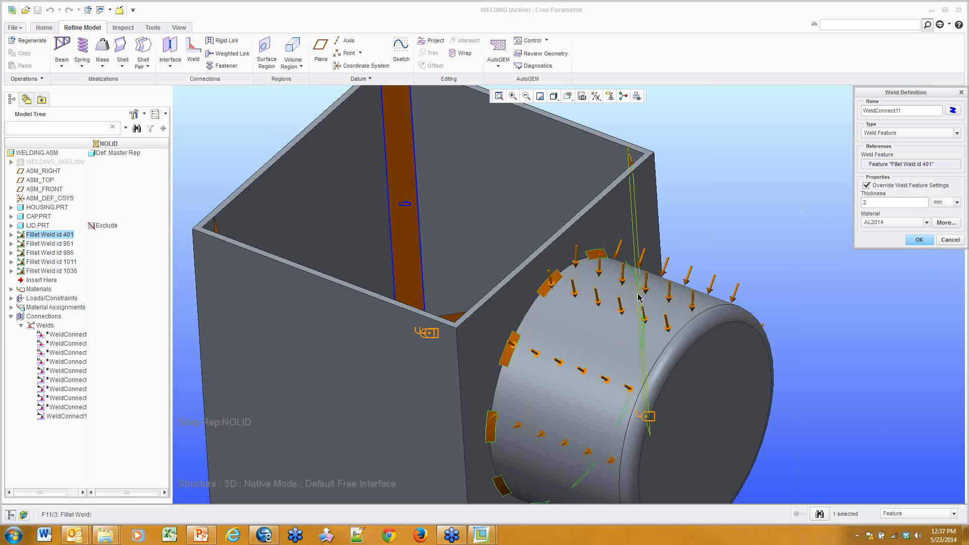
{"action": "left_click", "coordinate": [920, 240]}
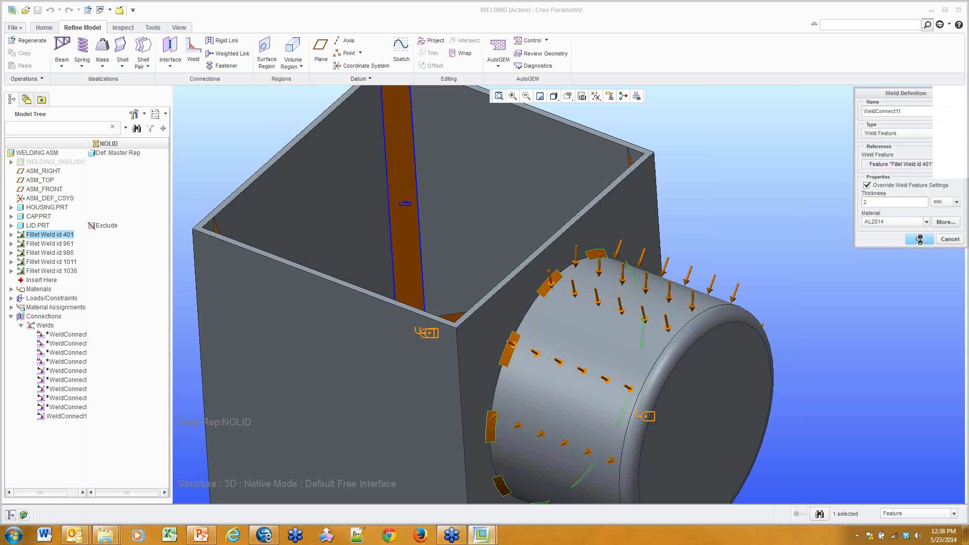
{"action": "left_click", "coordinate": [785, 245]}
Review the simulation geometry and examine the weld surfaces and bonded interfaces around the cap.
{"action": "scroll", "coordinate": [783, 249], "scroll_direction": "down", "scroll_amount": 3}
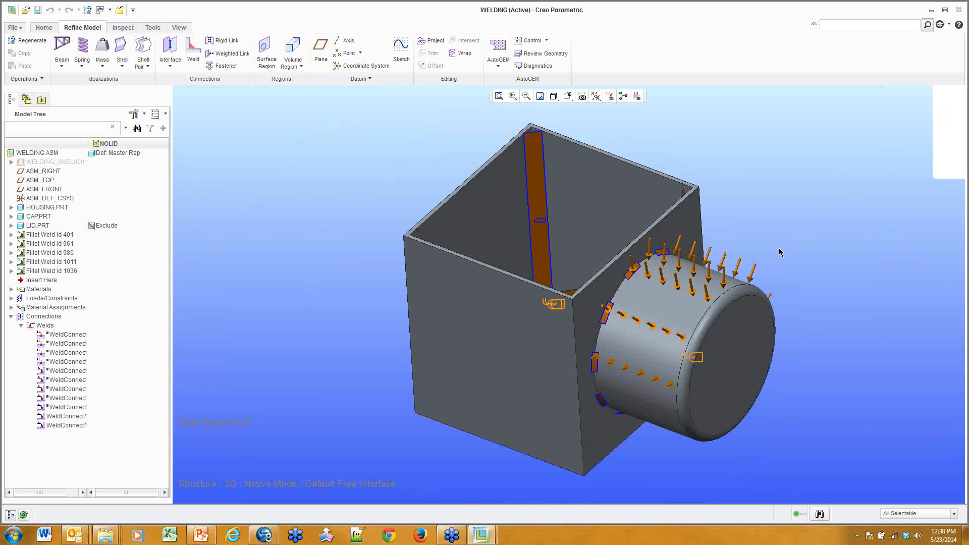
{"action": "left_click", "coordinate": [543, 54]}
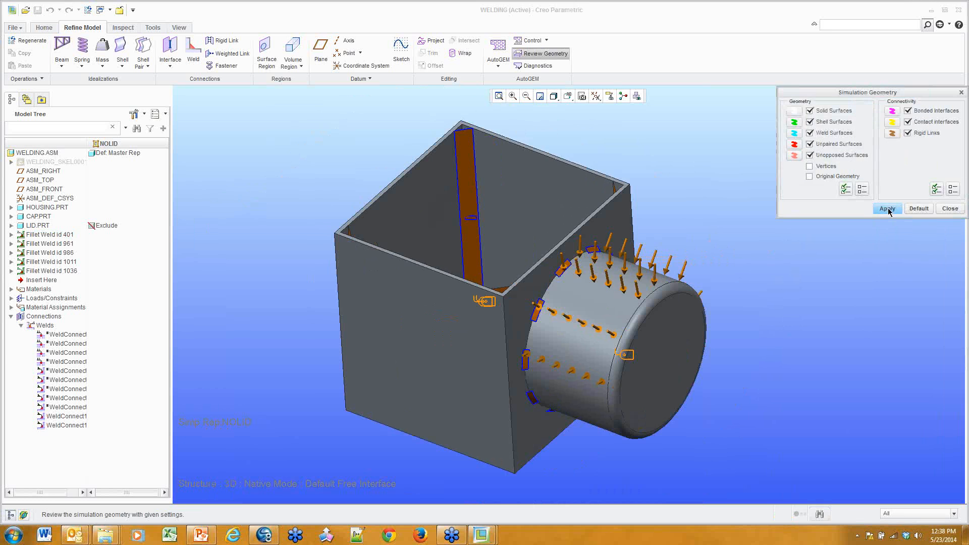
{"action": "left_click", "coordinate": [888, 208]}
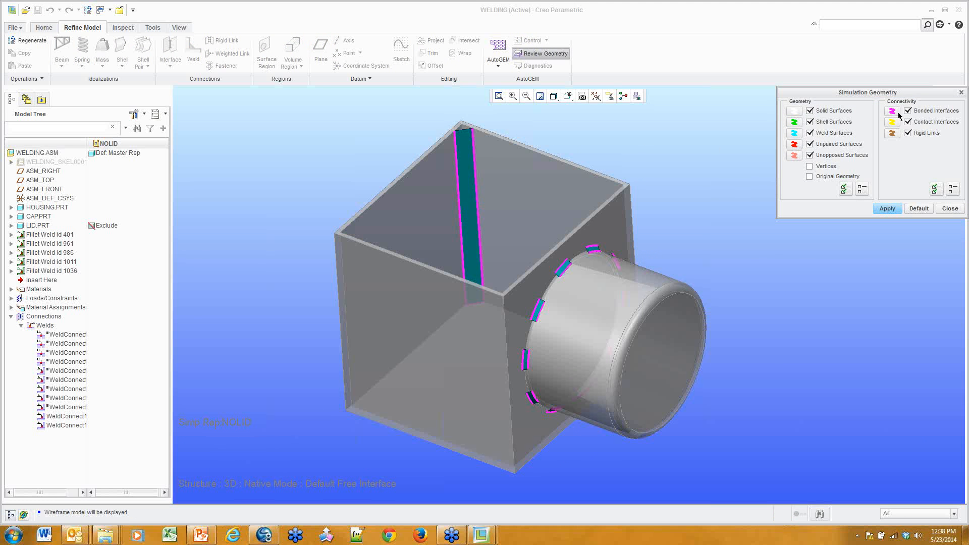
{"action": "scroll", "coordinate": [595, 266], "scroll_direction": "down", "scroll_amount": 8}
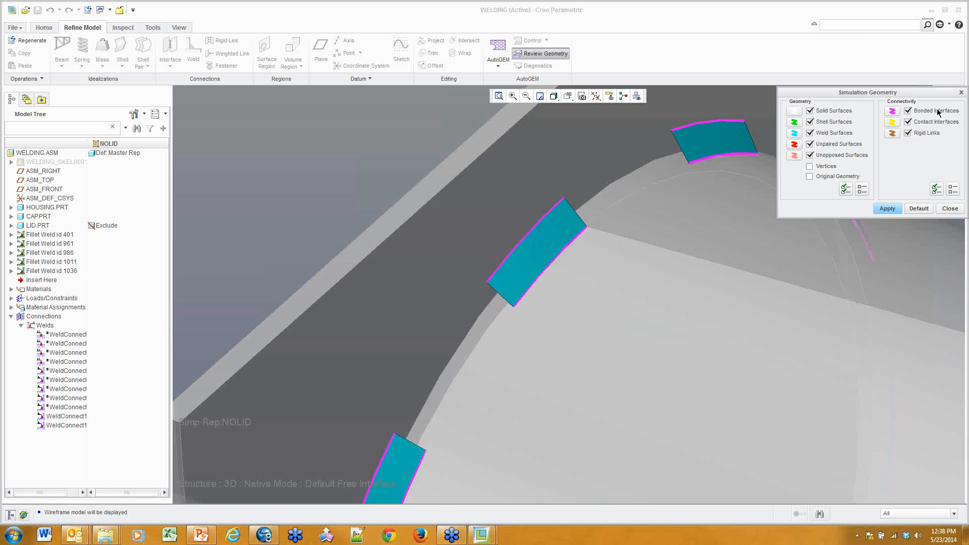
{"action": "middle_click_drag", "start_coordinate": [567, 266], "coordinate": [546, 274]}
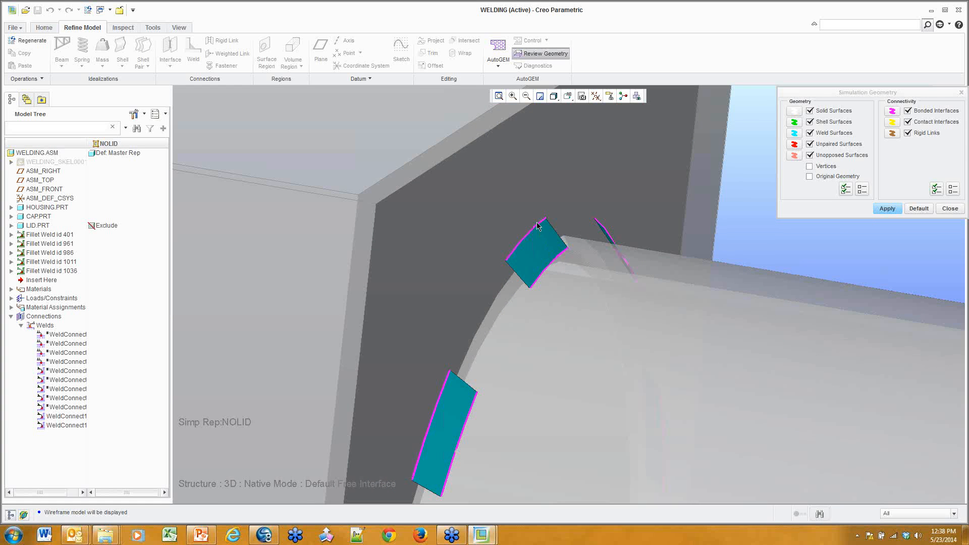
{"action": "left_click", "coordinate": [950, 209]}
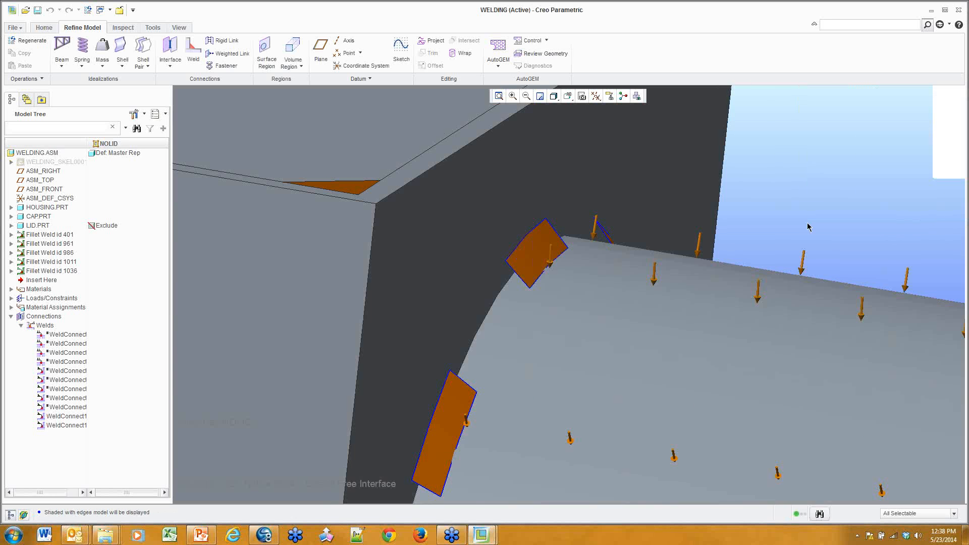
Delete the two weld feature connections, WeldConnect10 and WeldConnect11.
{"action": "middle_click_drag", "start_coordinate": [811, 227], "coordinate": [782, 219]}
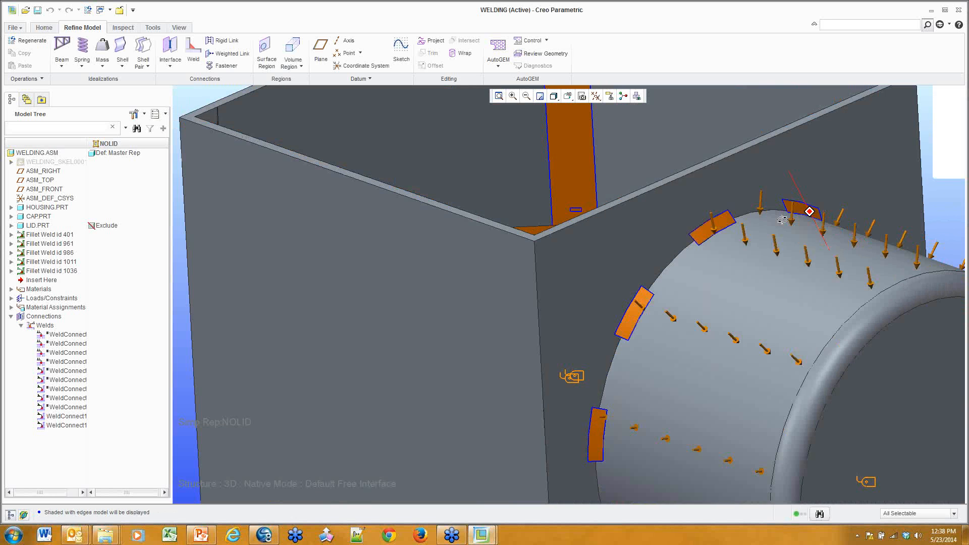
{"action": "left_click", "coordinate": [75, 417]}
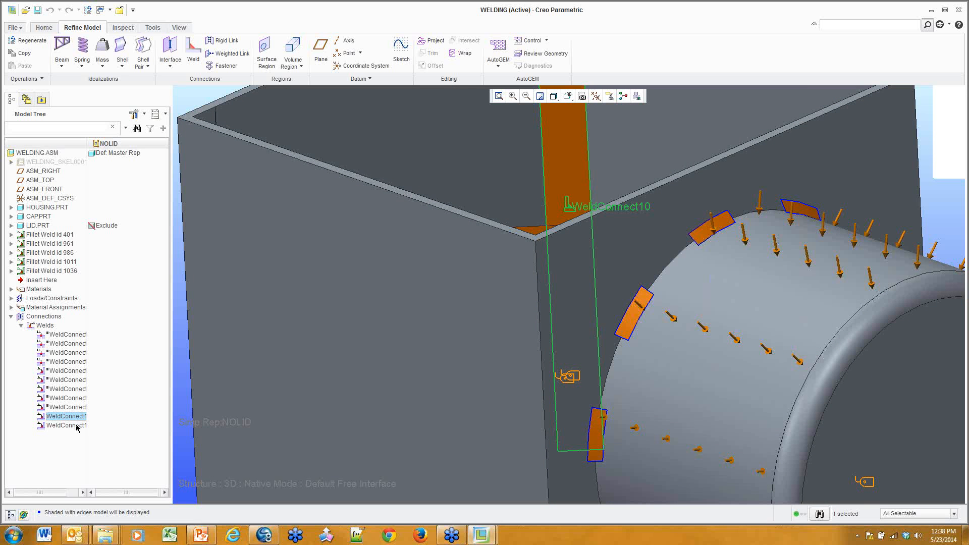
{"action": "left_click", "coordinate": [75, 425], "text": "ctrl"}
{"action": "right_click", "coordinate": [77, 427]}
{"action": "left_click", "coordinate": [113, 434]}
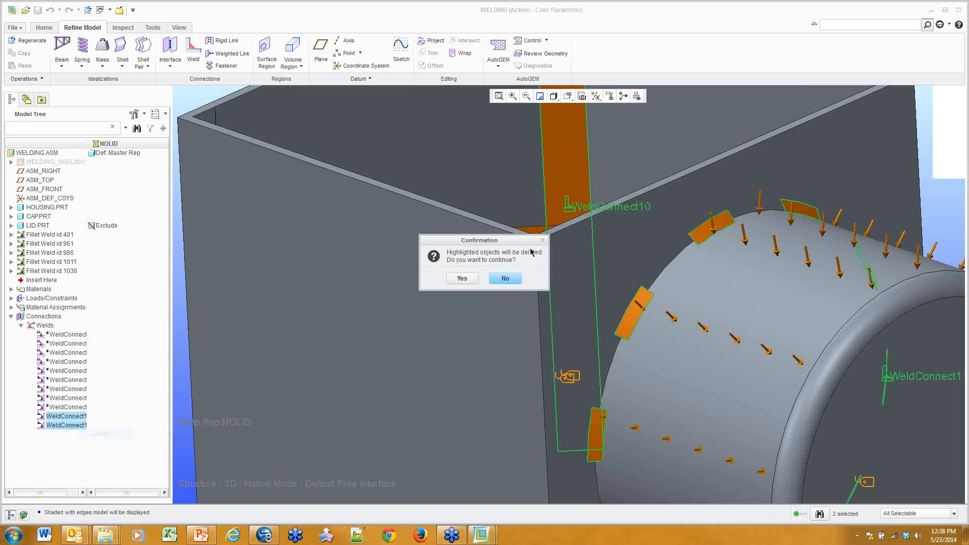
{"action": "left_click", "coordinate": [462, 278]}
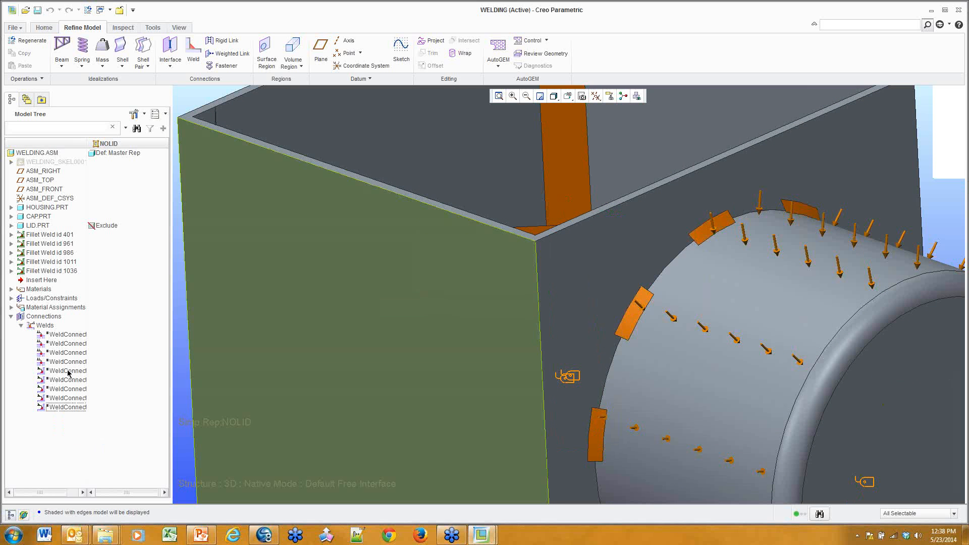
Resume the last five suppressed weld connections in the Welds group.
{"action": "left_click", "coordinate": [65, 407]}
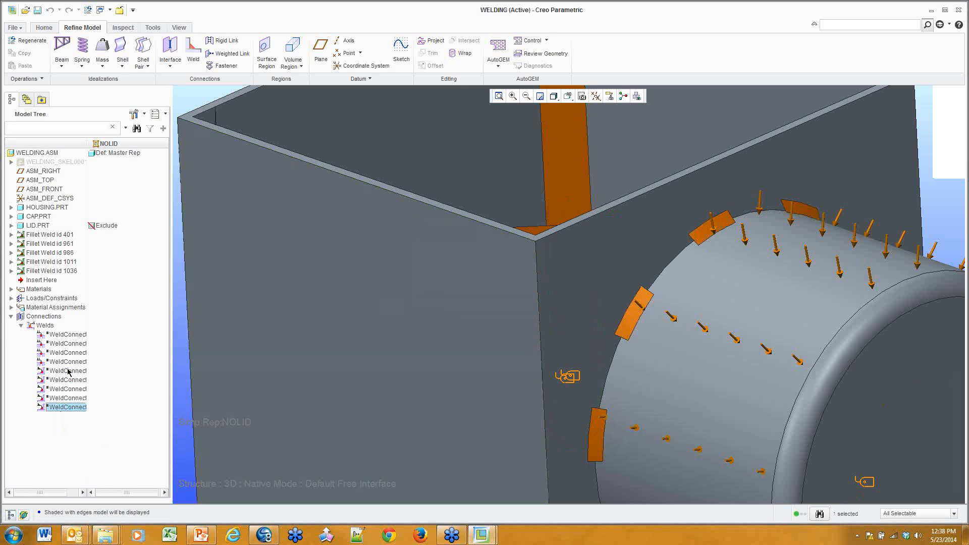
{"action": "left_click", "coordinate": [69, 372], "text": "shift"}
{"action": "right_click", "coordinate": [70, 372]}
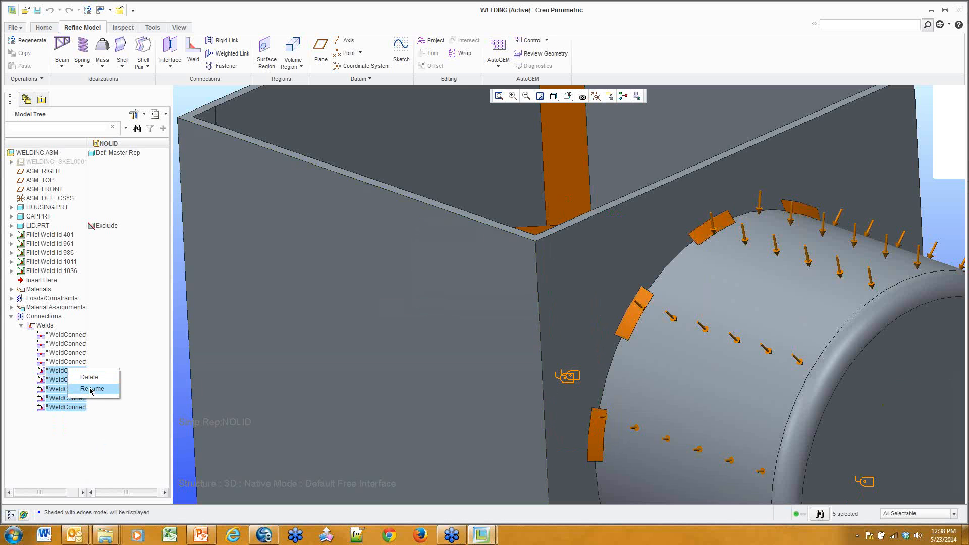
{"action": "left_click", "coordinate": [91, 389]}
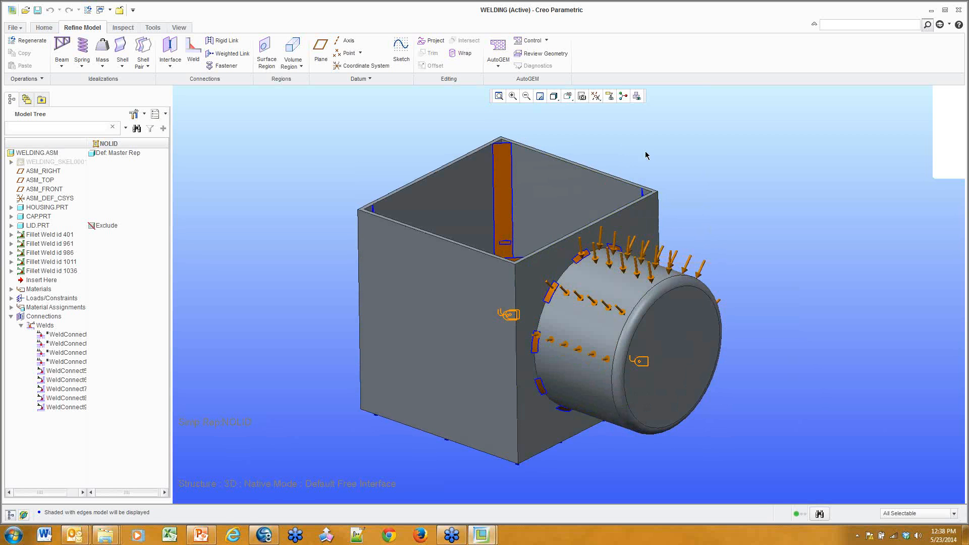
{"action": "left_click", "coordinate": [47, 29]}
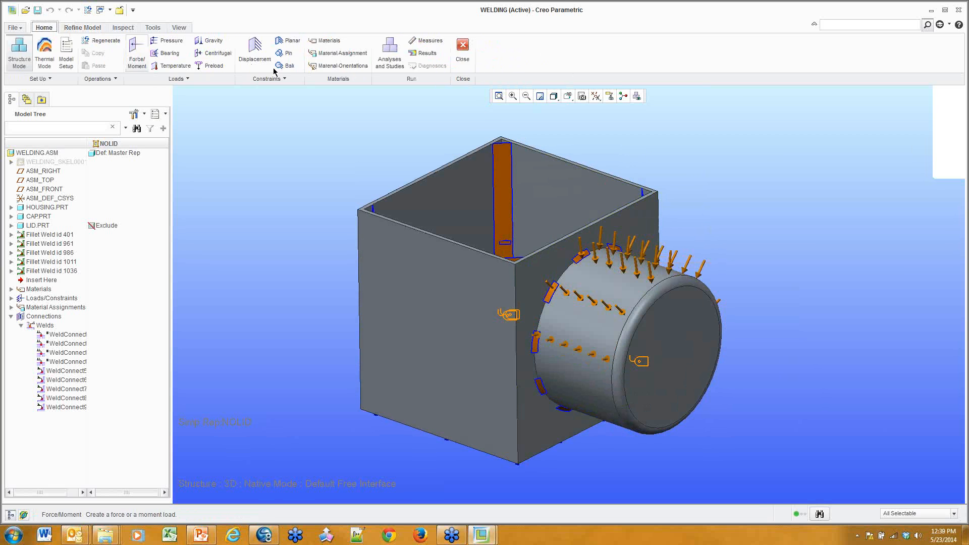
{"action": "left_click", "coordinate": [390, 53]}
{"action": "left_click", "coordinate": [337, 251]}
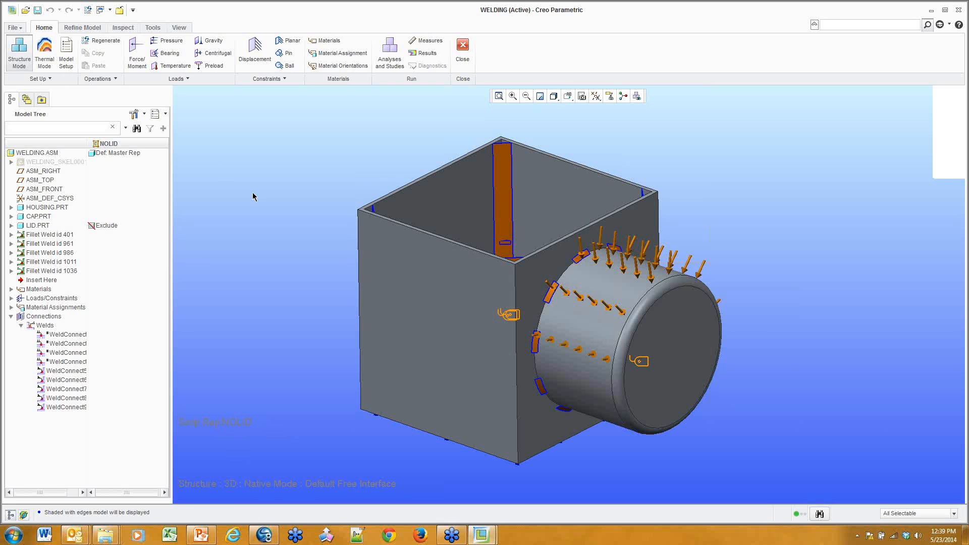
Set the folder Creo Simulate 2.0 Tips N Tricks Part 2 NxRev Power Hour as the working directory.
{"action": "left_click", "coordinate": [41, 100]}
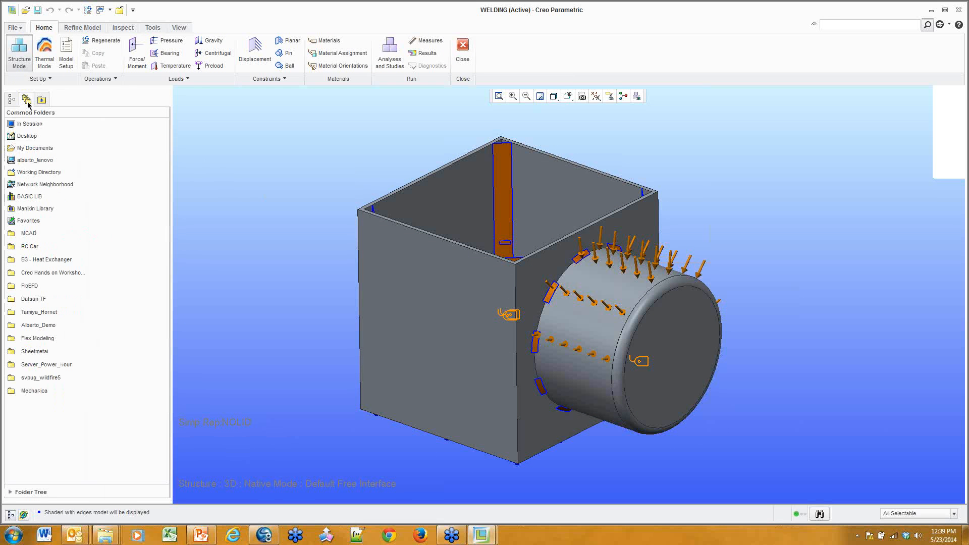
{"action": "left_click", "coordinate": [38, 390]}
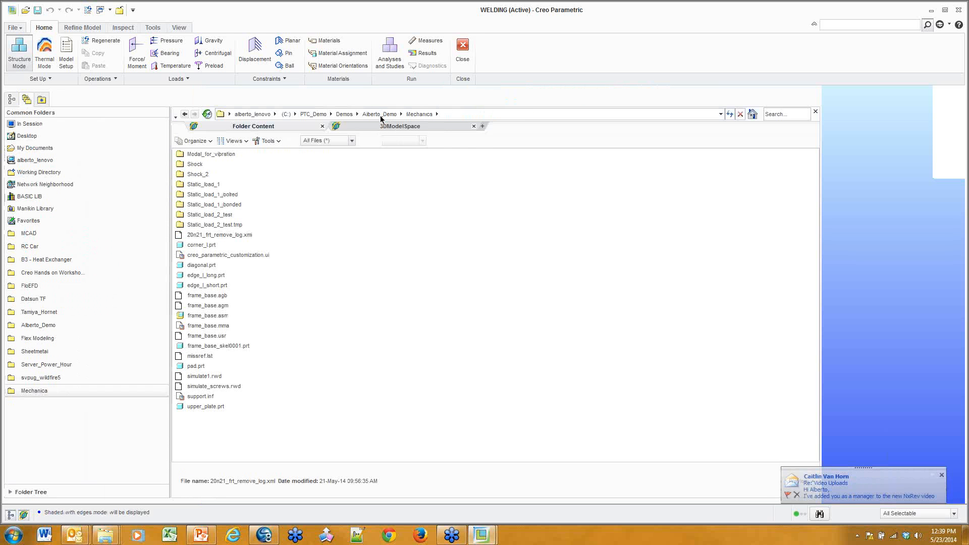
{"action": "left_click", "coordinate": [378, 114]}
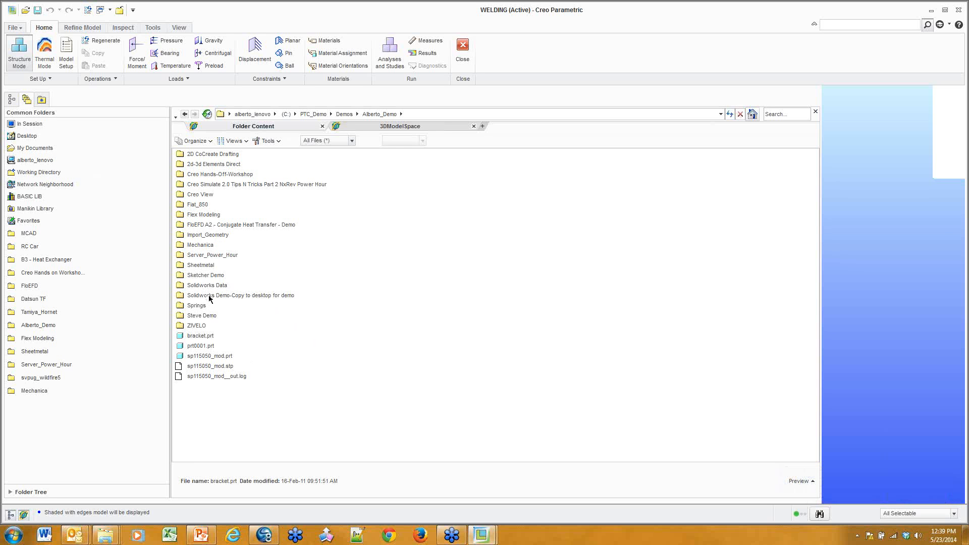
{"action": "right_click", "coordinate": [212, 184]}
{"action": "left_click", "coordinate": [256, 337]}
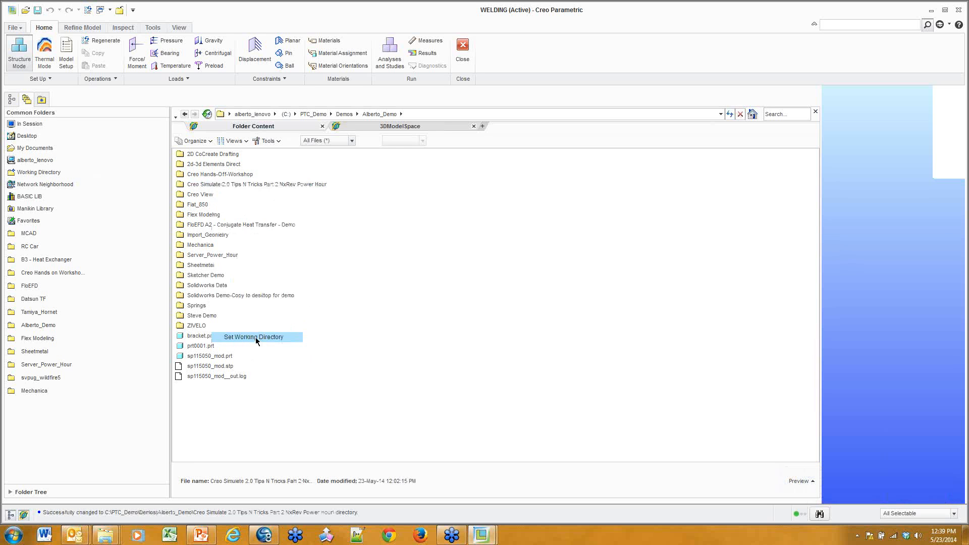
{"action": "left_click", "coordinate": [11, 515]}
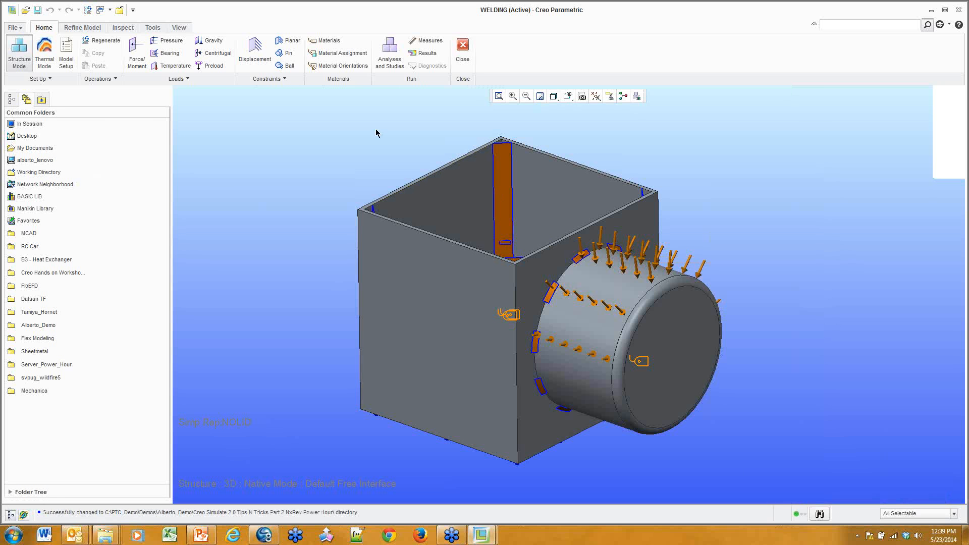
Exit the simulation environment of the WELDING assembly and start Simulate again.
{"action": "left_click", "coordinate": [389, 53]}
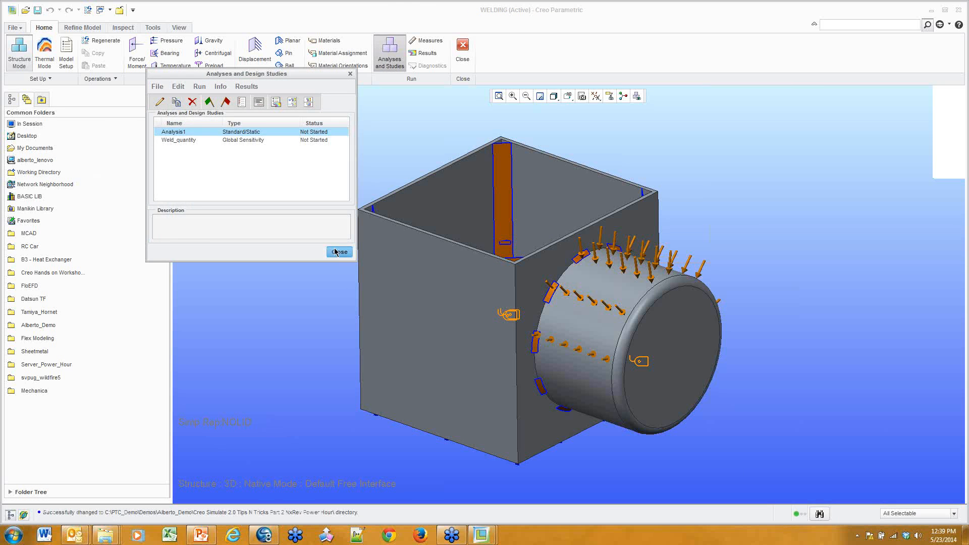
{"action": "left_click", "coordinate": [339, 252]}
{"action": "left_click", "coordinate": [462, 53]}
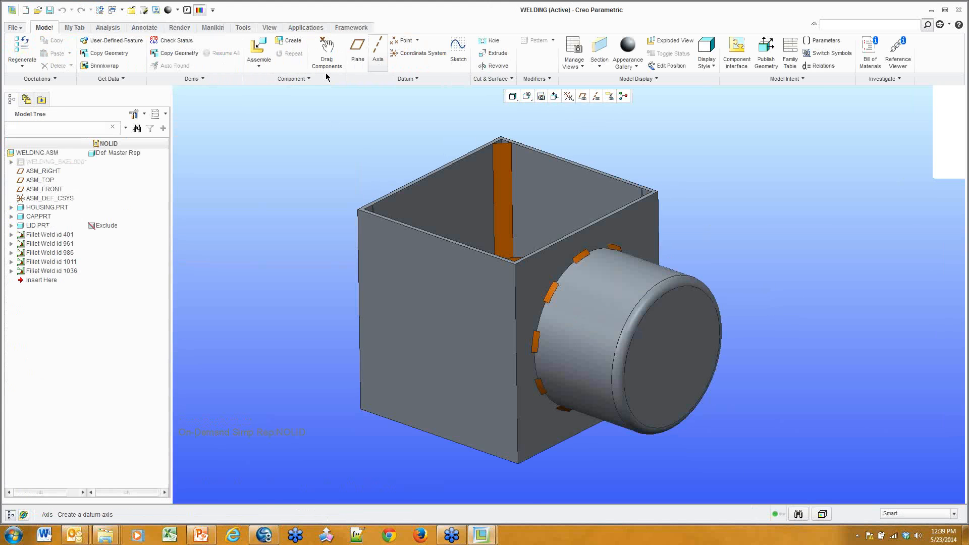
{"action": "left_click", "coordinate": [306, 28]}
{"action": "left_click", "coordinate": [210, 51]}
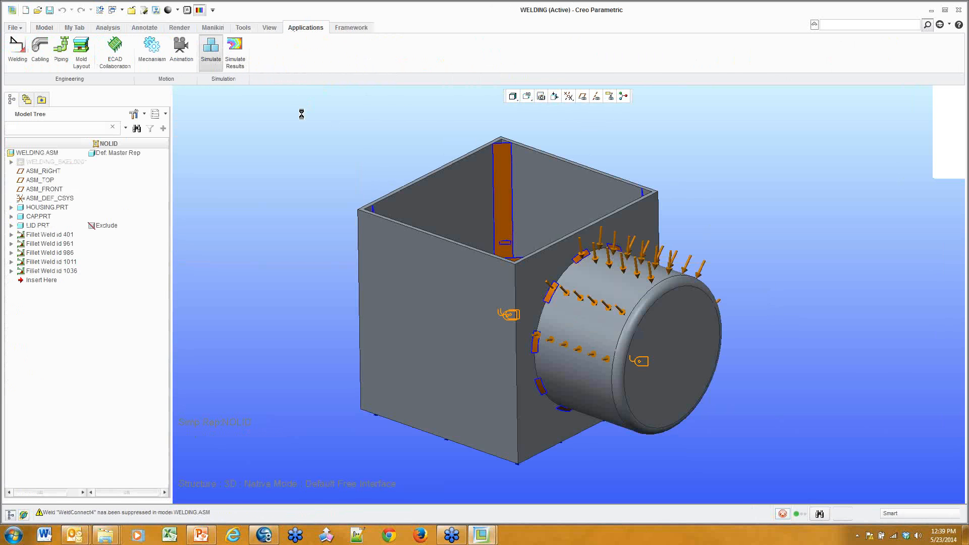
Try to define a result window from a design study in the Creo Simulate 2.0 Tips N Tricks Part 2 NxRev Power Hour folder.
{"action": "left_click", "coordinate": [389, 53]}
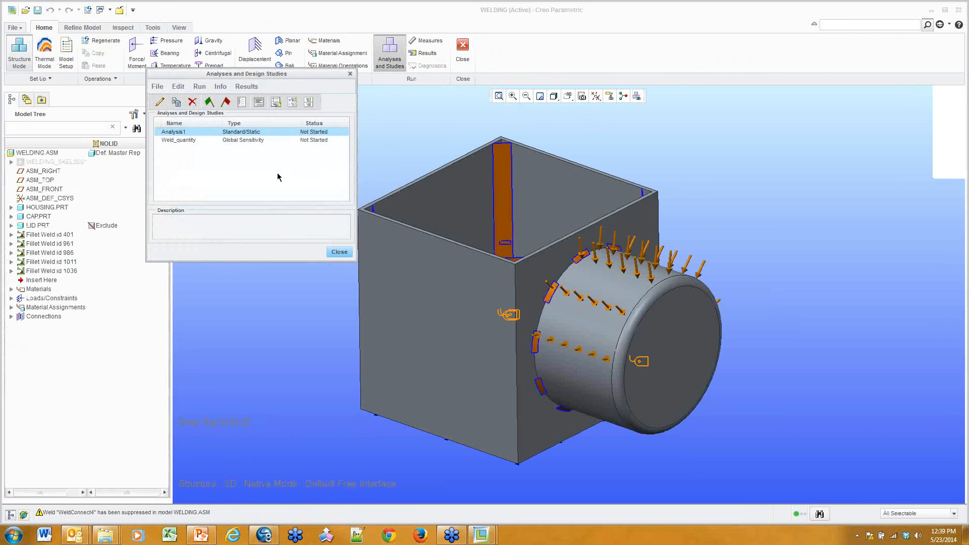
{"action": "left_click", "coordinate": [210, 103]}
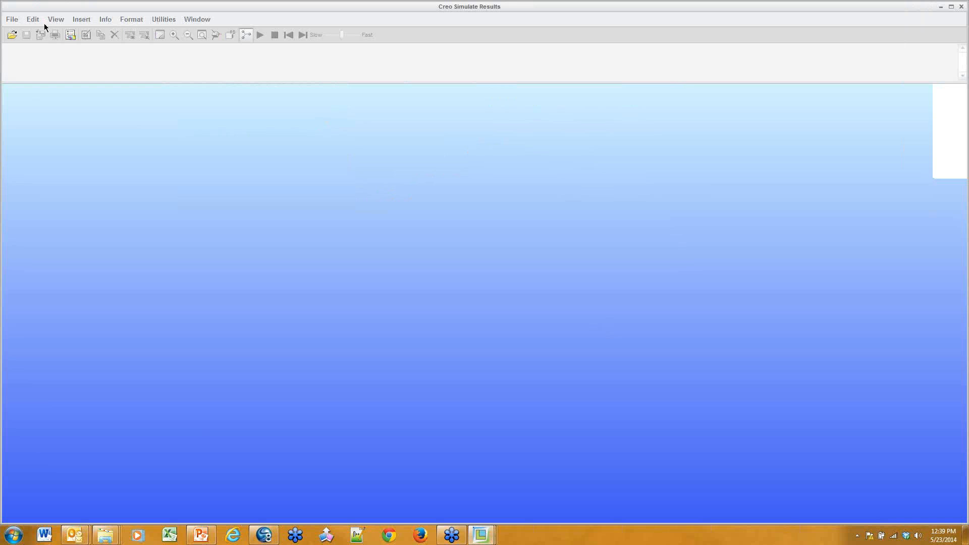
{"action": "left_click", "coordinate": [32, 19]}
{"action": "mouse_move", "coordinate": [18, 19]}
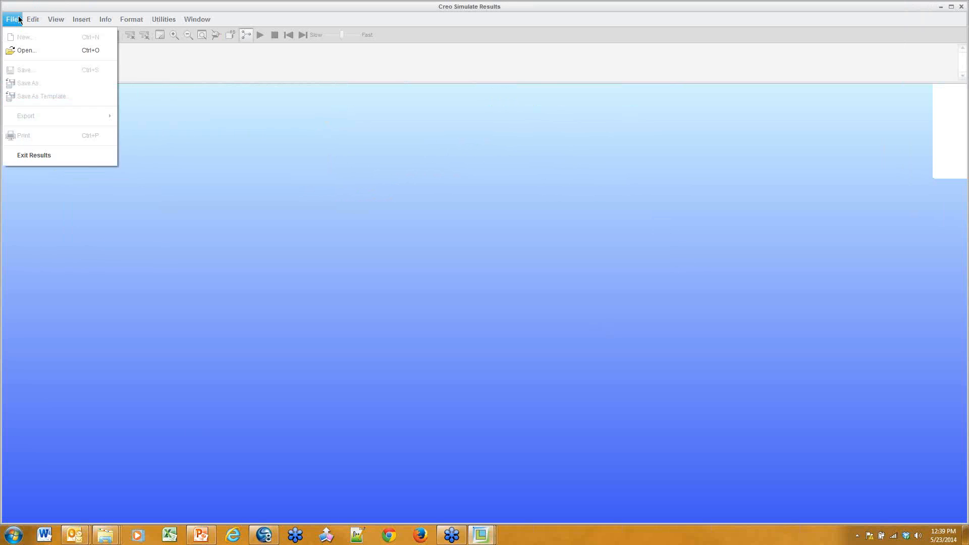
{"action": "left_click", "coordinate": [182, 7]}
{"action": "left_click", "coordinate": [71, 34]}
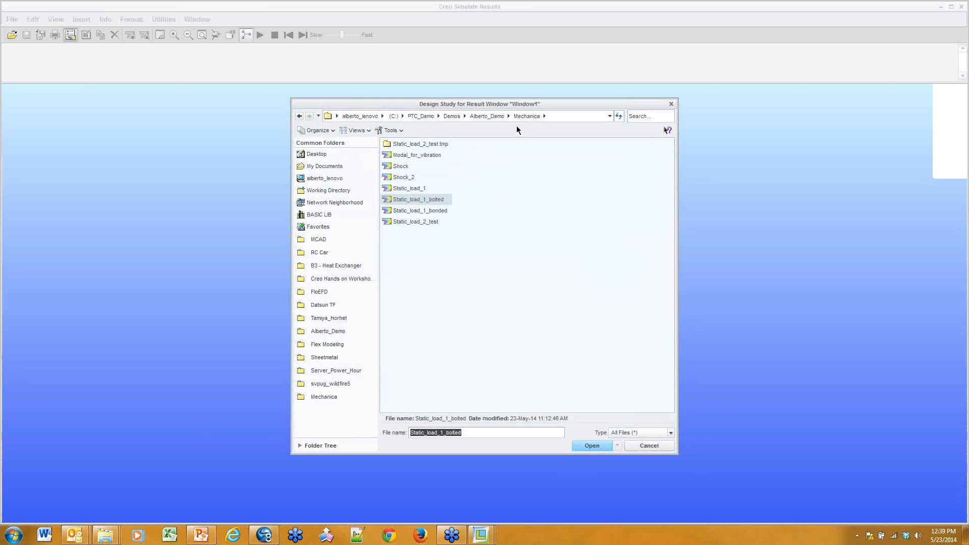
{"action": "left_click", "coordinate": [490, 115]}
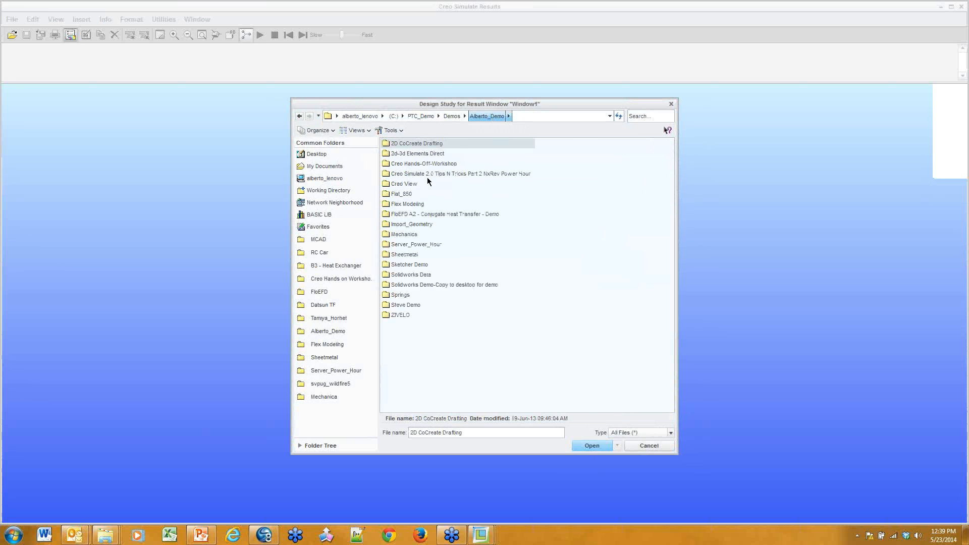
{"action": "left_click", "coordinate": [439, 175]}
{"action": "double_click", "coordinate": [440, 174]}
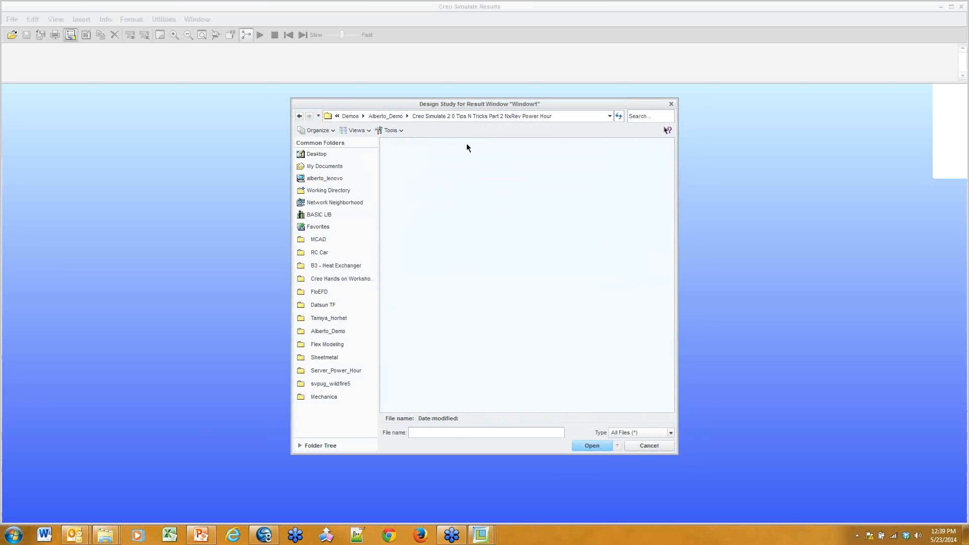
{"action": "left_click", "coordinate": [649, 446]}
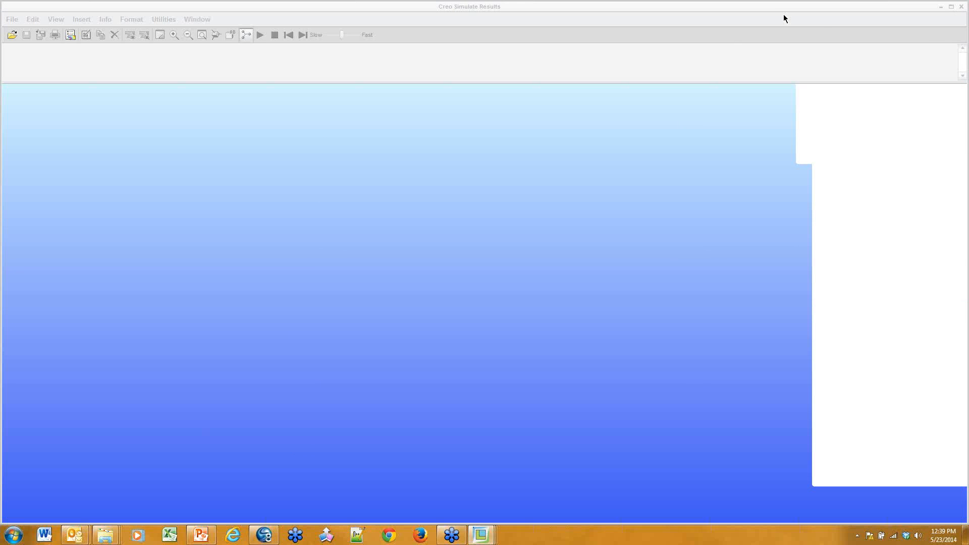
{"action": "left_click_drag", "start_coordinate": [826, 12], "coordinate": [827, 85]}
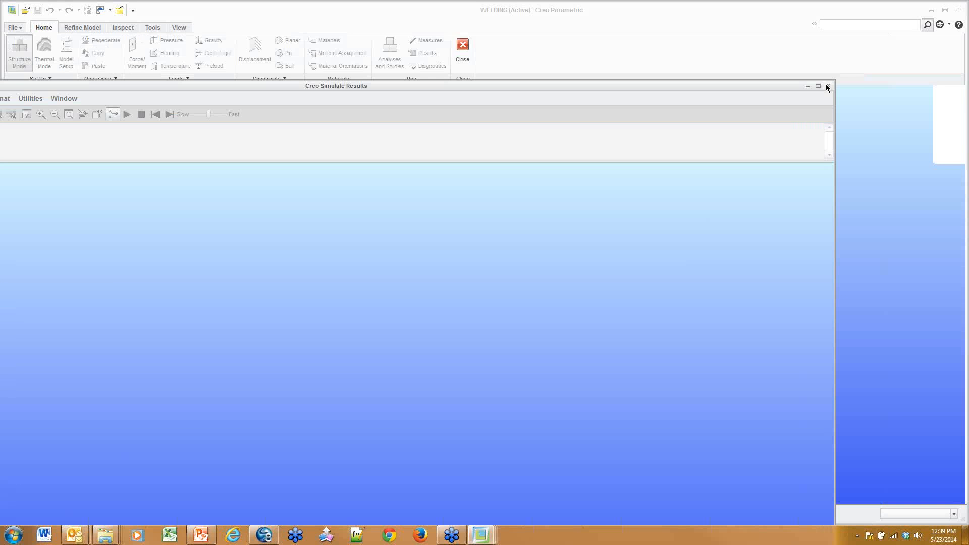
{"action": "left_click", "coordinate": [828, 86]}
Run the static study Analysis1 with interactive diagnostics, and close the diagnostics once the run is completed.
{"action": "left_click", "coordinate": [390, 53]}
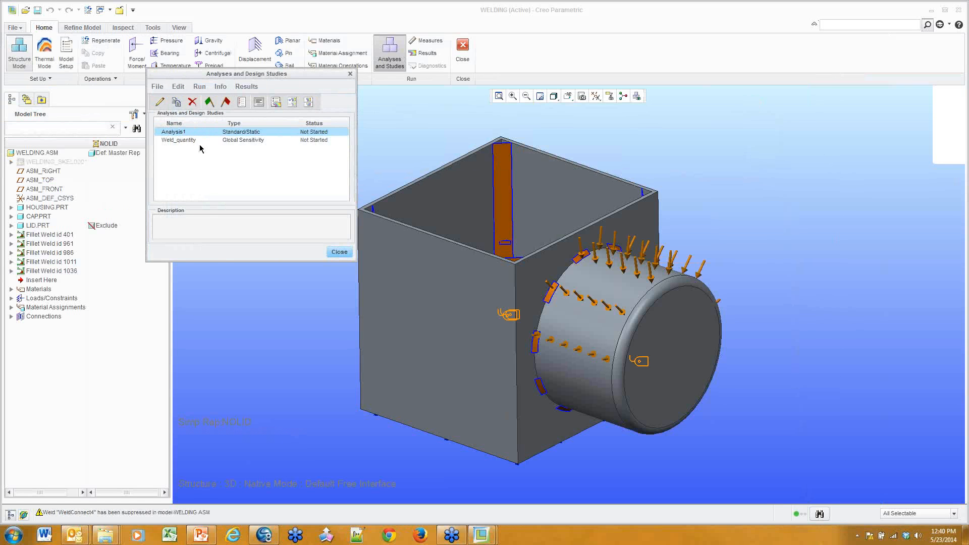
{"action": "left_click", "coordinate": [209, 103]}
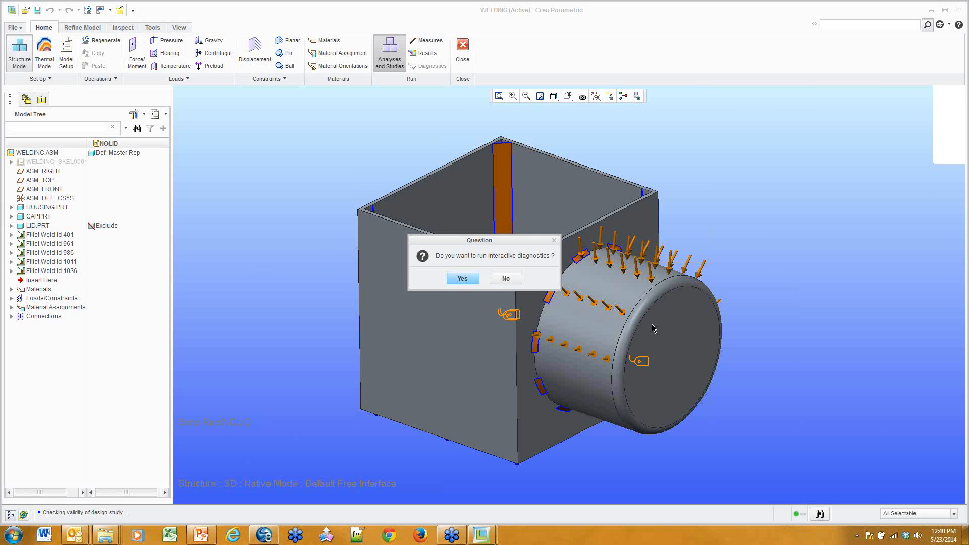
{"action": "left_click", "coordinate": [469, 280]}
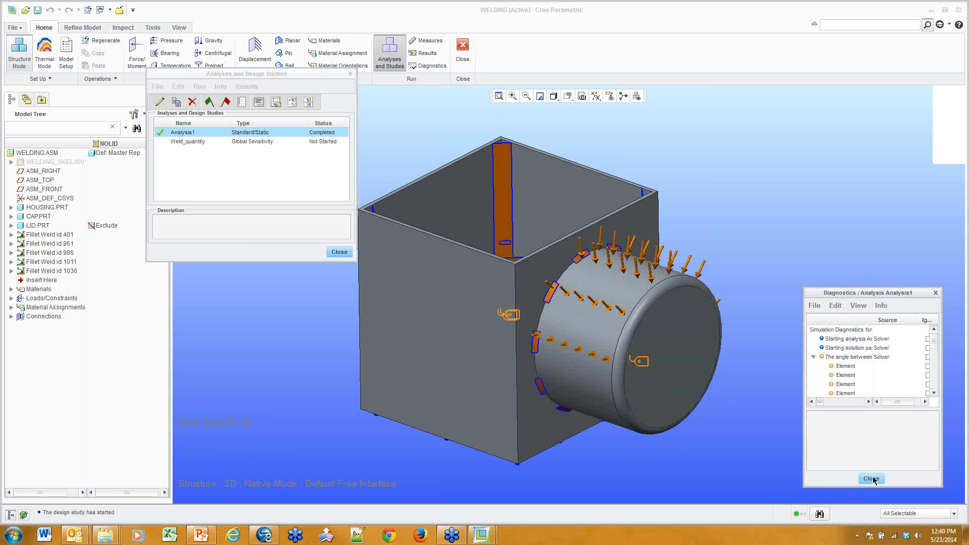
{"action": "left_click", "coordinate": [873, 479]}
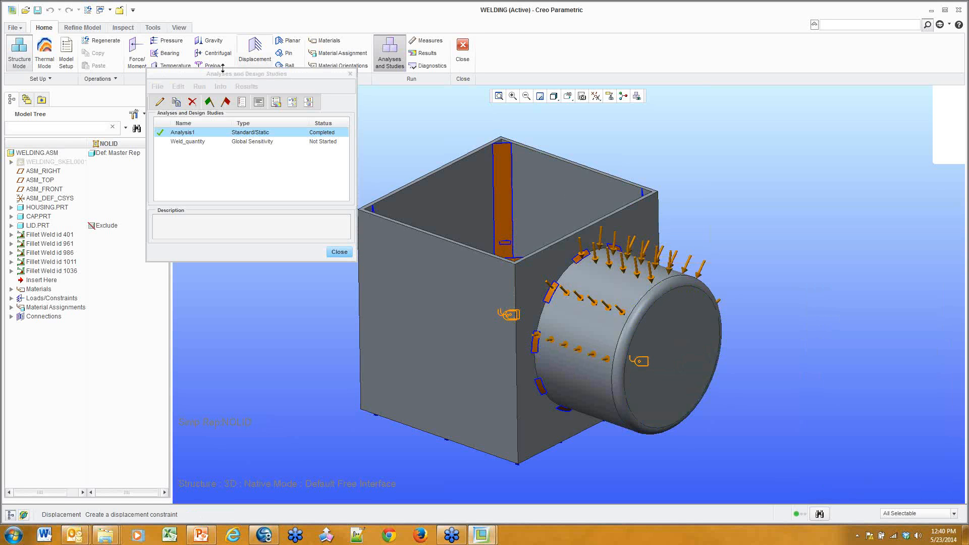
Show the Analysis1 von Mises stress in kPa as an animated, deformed fringe plot with continuous tone.
{"action": "left_click", "coordinate": [248, 142]}
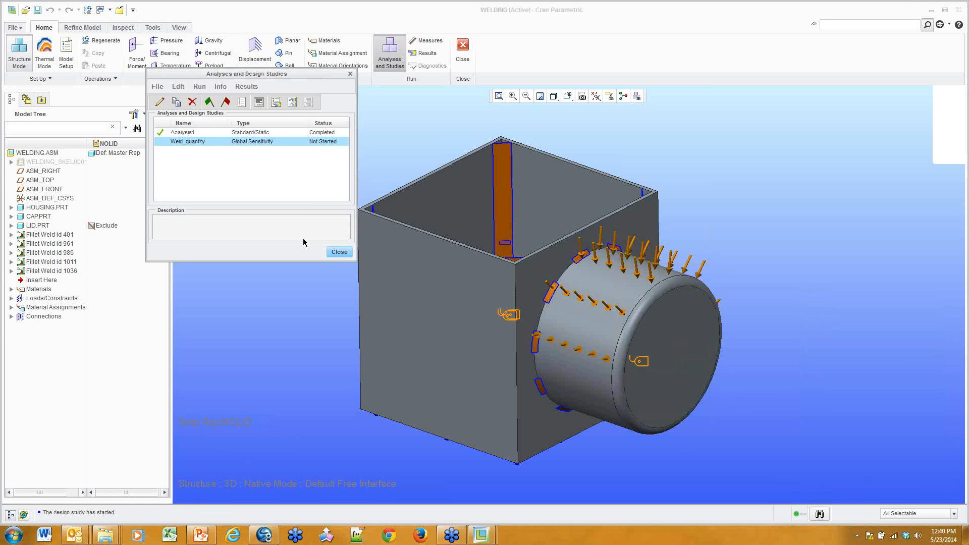
{"action": "left_click", "coordinate": [247, 133]}
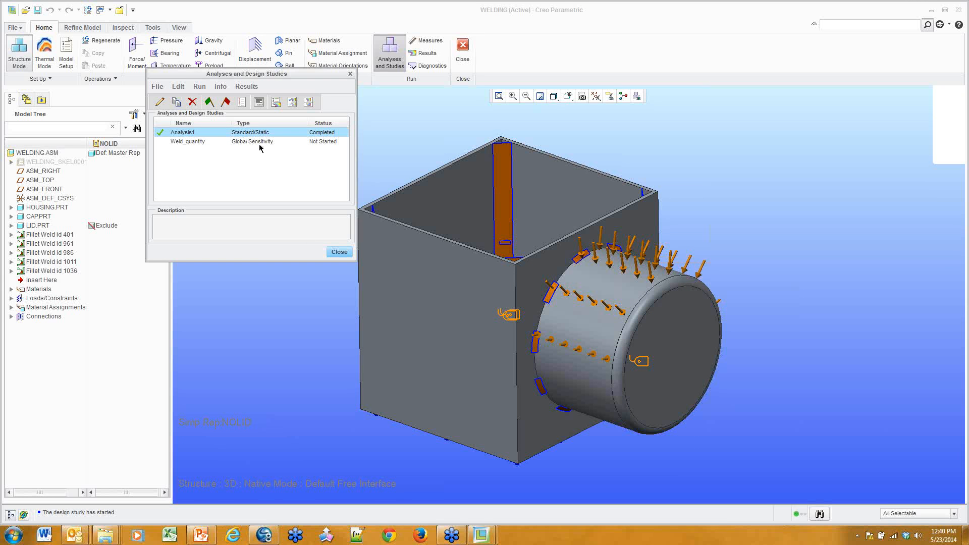
{"action": "left_click", "coordinate": [259, 102]}
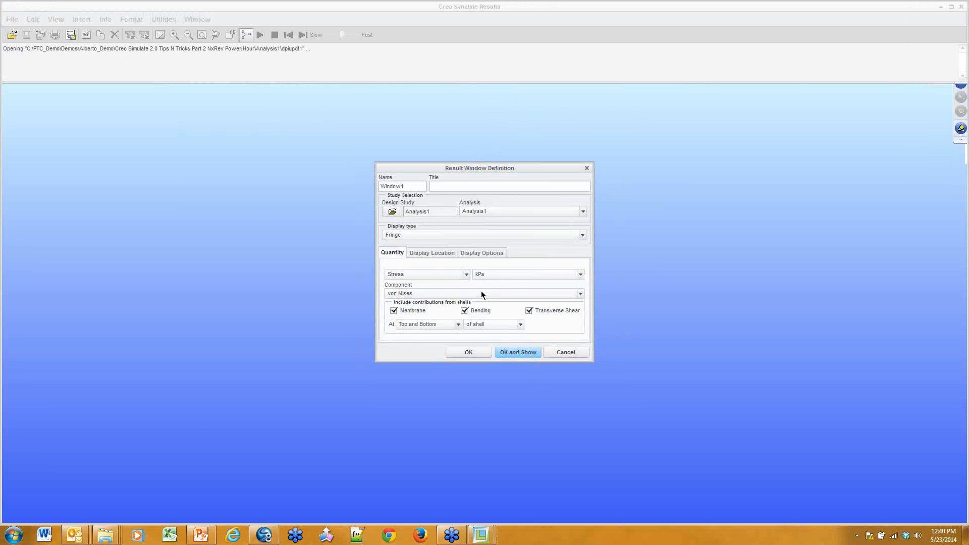
{"action": "left_click", "coordinate": [493, 254]}
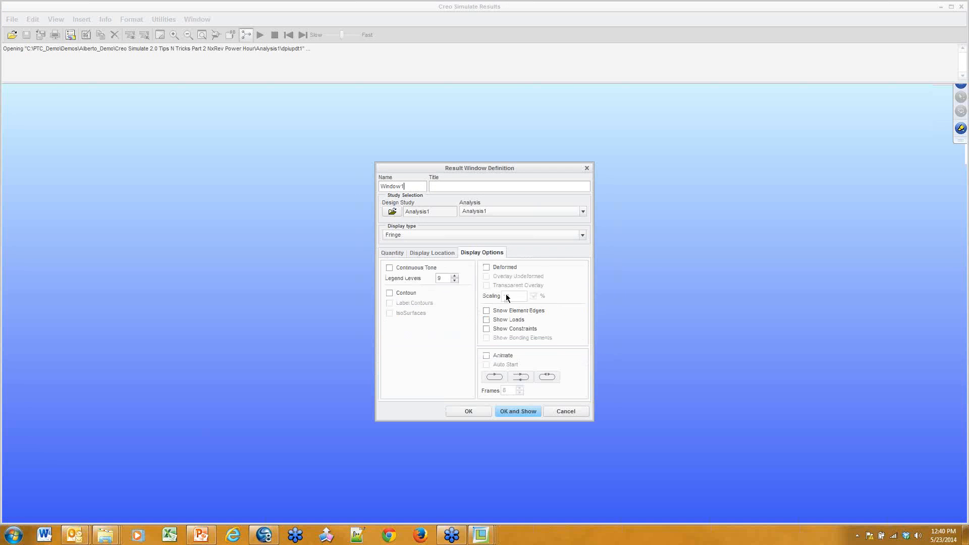
{"action": "left_click", "coordinate": [496, 355]}
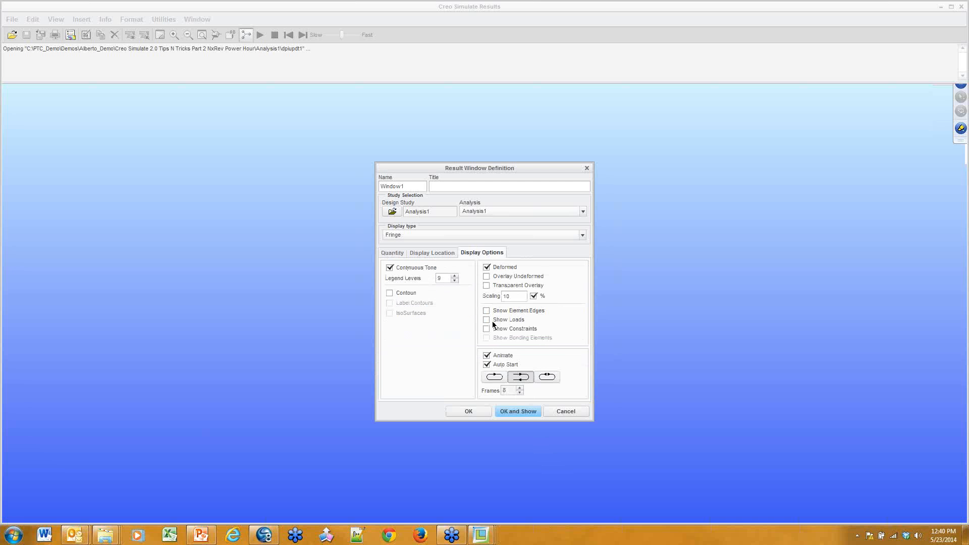
{"action": "left_click", "coordinate": [519, 411]}
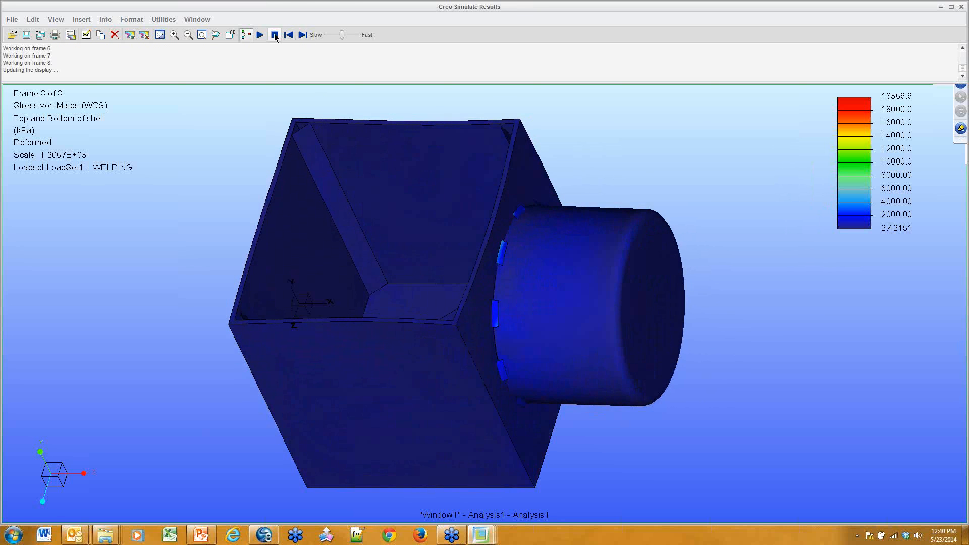
Stop the animation at frame 5 and examine the stress distribution on the intermittent welds around the cap.
{"action": "left_click", "coordinate": [275, 35]}
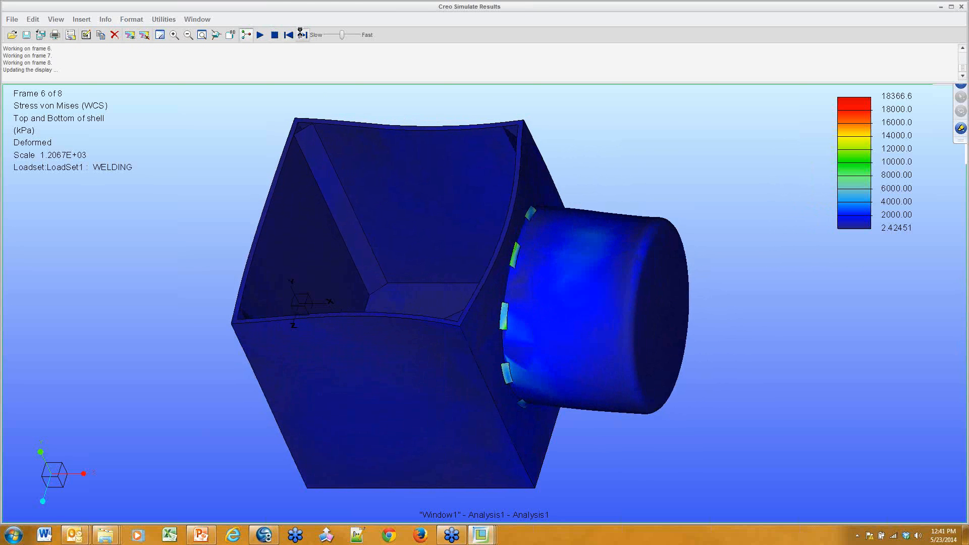
{"action": "left_click", "coordinate": [301, 34]}
{"action": "left_click", "coordinate": [289, 36]}
{"action": "left_click", "coordinate": [289, 35]}
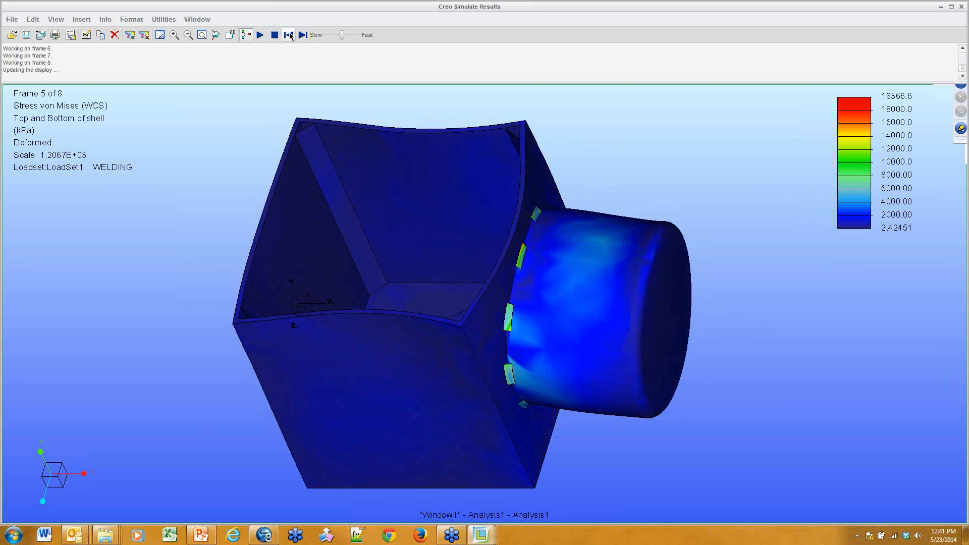
{"action": "mouse_move", "coordinate": [548, 316]}
{"action": "middle_mouse_down"}
{"action": "mouse_move", "coordinate": [575, 277]}
{"action": "mouse_move", "coordinate": [581, 216]}
{"action": "mouse_move", "coordinate": [568, 246]}
{"action": "mouse_move", "coordinate": [561, 236]}
{"action": "mouse_move", "coordinate": [513, 303]}
{"action": "mouse_move", "coordinate": [470, 387]}
{"action": "mouse_move", "coordinate": [489, 346]}
{"action": "mouse_move", "coordinate": [487, 230]}
{"action": "middle_mouse_up"}
{"action": "scroll", "coordinate": [530, 262], "scroll_direction": "down", "scroll_amount": 3}
{"action": "scroll", "coordinate": [530, 261], "scroll_direction": "down", "scroll_amount": 3}
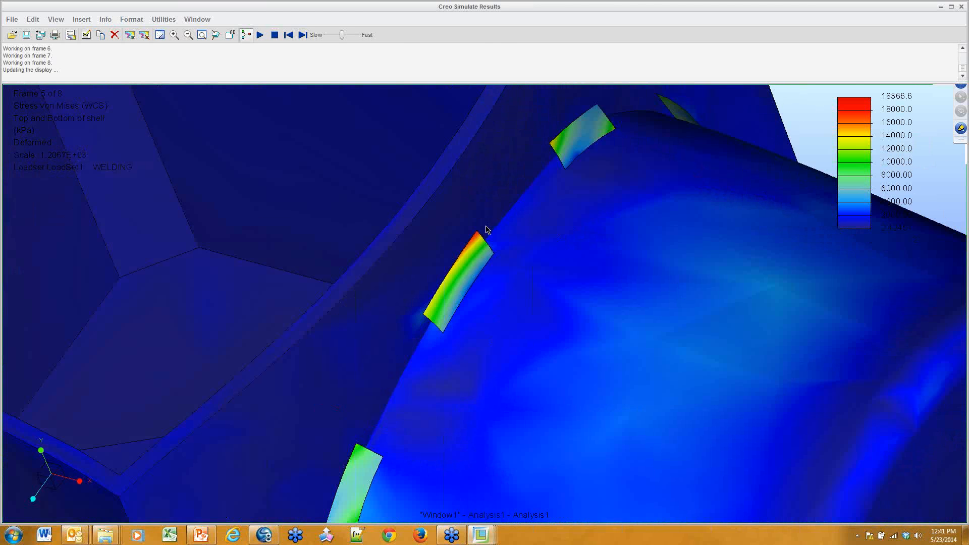
{"action": "scroll", "coordinate": [487, 230], "scroll_direction": "down", "scroll_amount": 2}
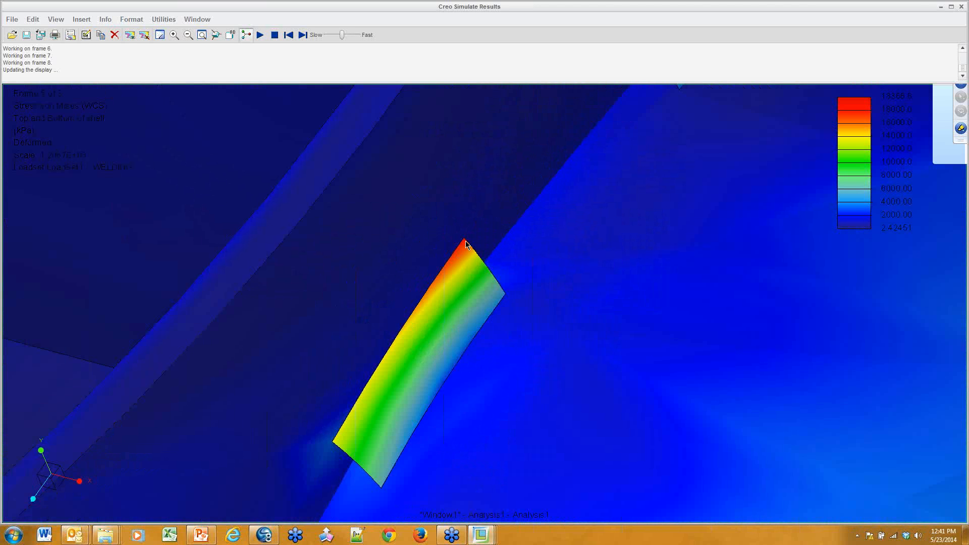
Examine closely the von Mises stress variation across the red-tipped weld segment between the cap and housing, and its neighbours.
{"action": "scroll", "coordinate": [466, 247], "scroll_direction": "up", "scroll_amount": 2}
{"action": "mouse_move", "coordinate": [465, 247]}
{"action": "middle_mouse_down"}
{"action": "mouse_move", "coordinate": [372, 362]}
{"action": "mouse_move", "coordinate": [431, 286]}
{"action": "middle_mouse_up"}
{"action": "scroll", "coordinate": [387, 331], "scroll_direction": "up", "scroll_amount": 3}
{"action": "scroll", "coordinate": [380, 228], "scroll_direction": "down", "scroll_amount": 4}
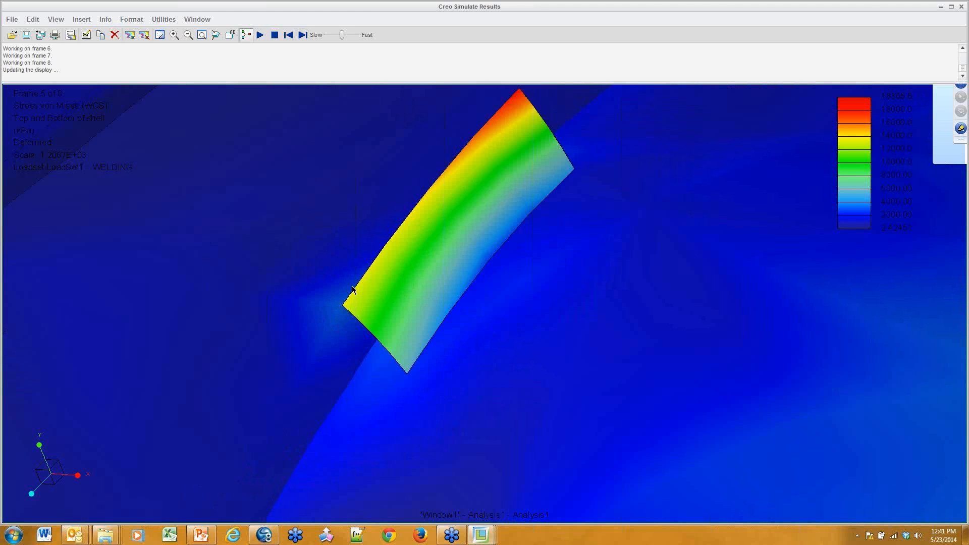
{"action": "scroll", "coordinate": [431, 383], "scroll_direction": "up", "scroll_amount": 2}
{"action": "middle_click_drag", "start_coordinate": [431, 383], "coordinate": [535, 291]}
{"action": "scroll", "coordinate": [937, 469], "scroll_direction": "up", "scroll_amount": 4}
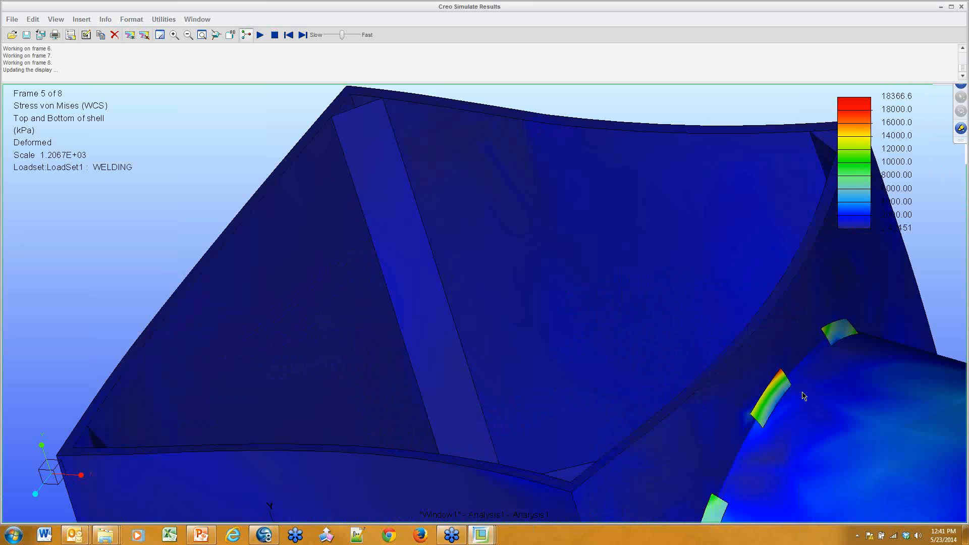
{"action": "scroll", "coordinate": [805, 396], "scroll_direction": "down", "scroll_amount": 1}
{"action": "scroll", "coordinate": [796, 386], "scroll_direction": "down", "scroll_amount": 3}
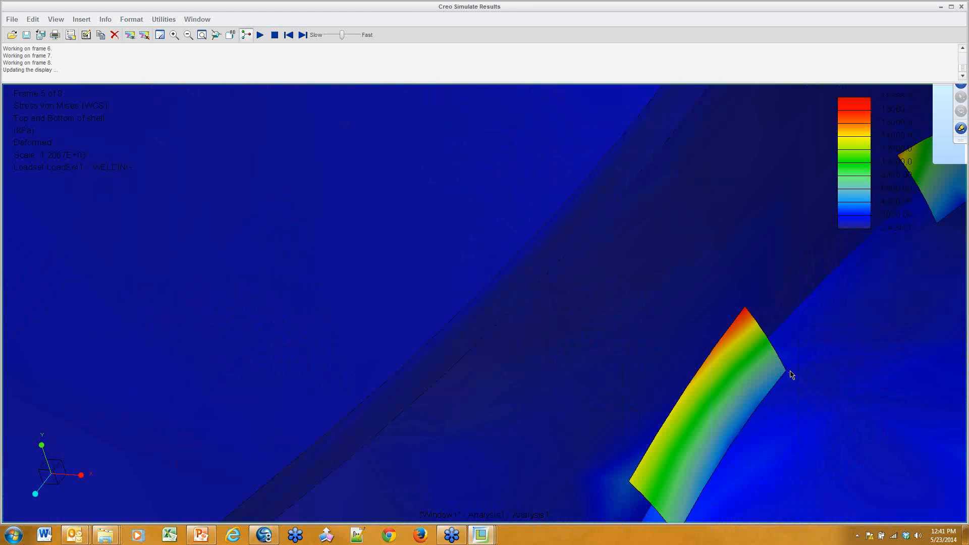
{"action": "scroll", "coordinate": [796, 381], "scroll_direction": "up", "scroll_amount": 3}
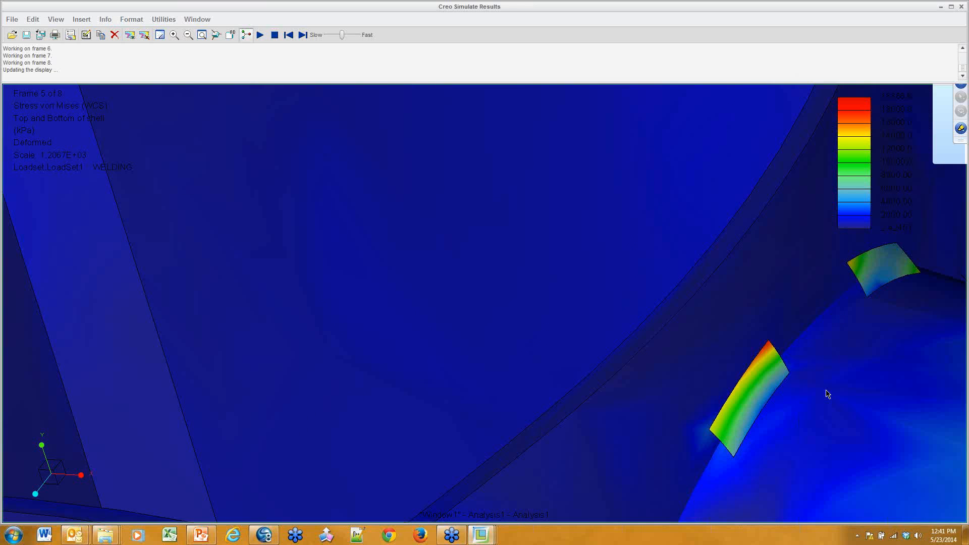
Inspect the stress distribution on the weld segments along the underside of the cap and on the overall deformed assembly.
{"action": "middle_click_drag", "start_coordinate": [824, 387], "coordinate": [449, 319], "text": "shift"}
{"action": "scroll", "coordinate": [448, 319], "scroll_direction": "up", "scroll_amount": 3}
{"action": "middle_click_drag", "start_coordinate": [478, 369], "coordinate": [506, 314], "text": "shift"}
{"action": "scroll", "coordinate": [507, 315], "scroll_direction": "up", "scroll_amount": 3}
{"action": "middle_click_drag", "start_coordinate": [517, 389], "coordinate": [541, 283]}
{"action": "scroll", "coordinate": [537, 281], "scroll_direction": "down", "scroll_amount": 2}
{"action": "middle_click_drag", "start_coordinate": [444, 253], "coordinate": [513, 397]}
{"action": "scroll", "coordinate": [520, 390], "scroll_direction": "down", "scroll_amount": 5}
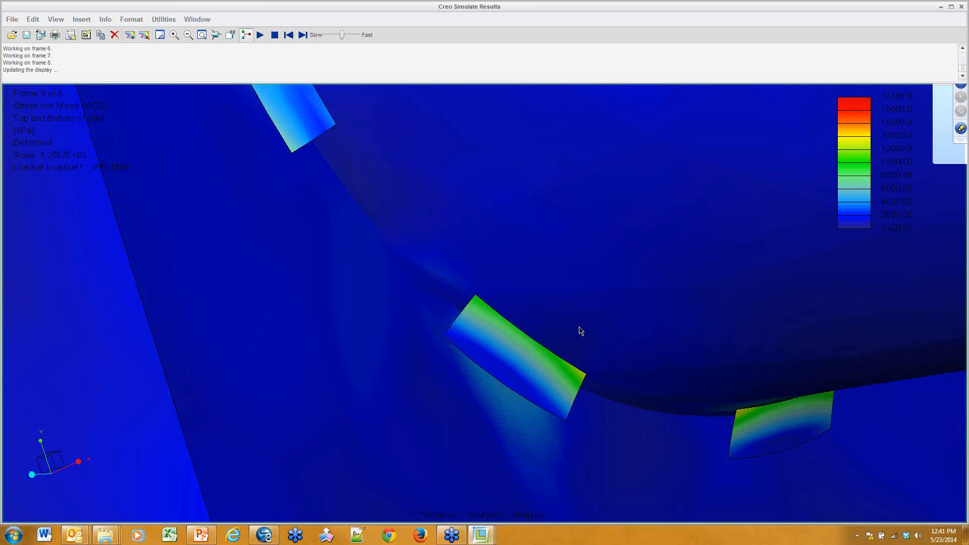
{"action": "scroll", "coordinate": [581, 330], "scroll_direction": "down", "scroll_amount": 5}
{"action": "mouse_move", "coordinate": [585, 329]}
{"action": "middle_mouse_down"}
{"action": "mouse_move", "coordinate": [584, 281]}
{"action": "mouse_move", "coordinate": [573, 322]}
{"action": "mouse_move", "coordinate": [599, 387]}
{"action": "mouse_move", "coordinate": [695, 480]}
{"action": "mouse_move", "coordinate": [621, 434]}
{"action": "middle_mouse_up"}
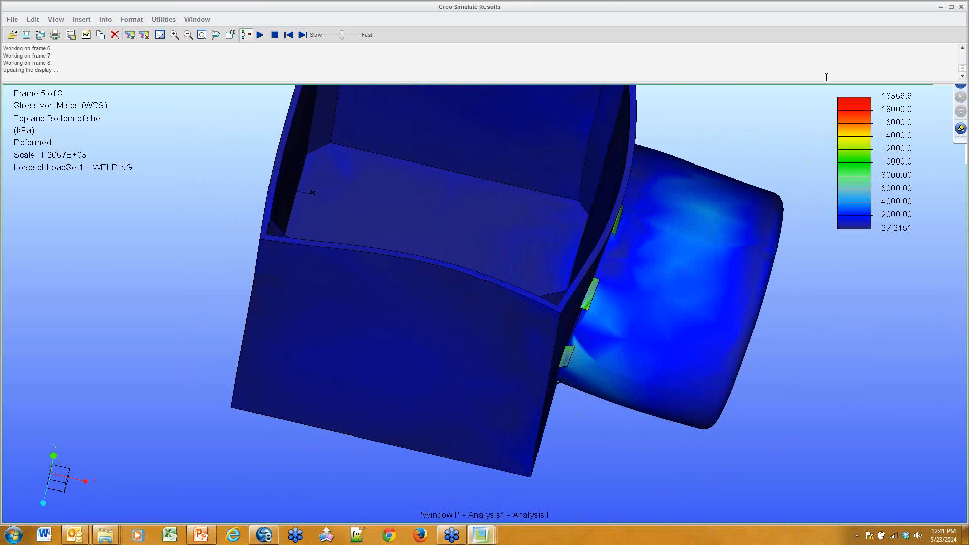
Close the simulation results and save the result window as Untitled.rwd in the Creo Simulate 2.0 Tips N Tricks Part 2 NxRev Power Hour folder.
{"action": "left_click", "coordinate": [962, 6]}
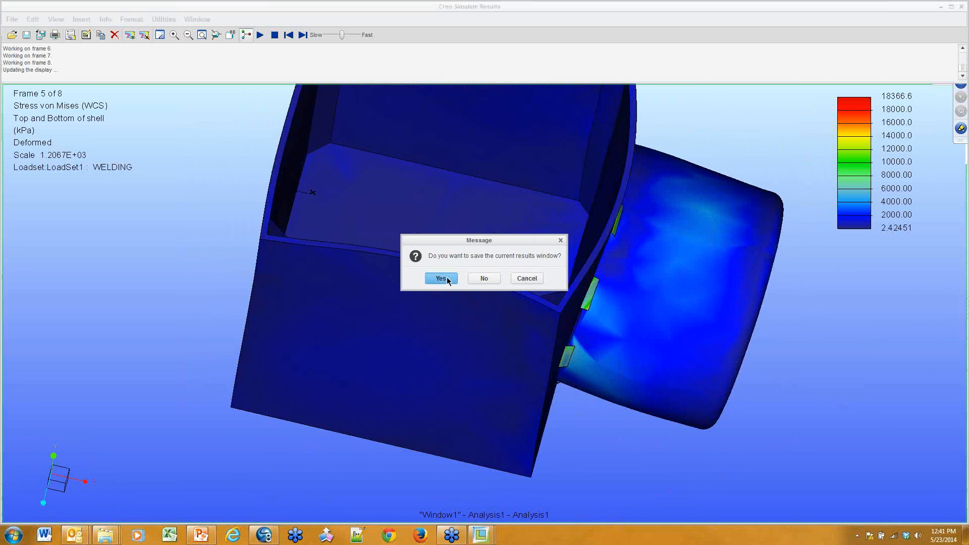
{"action": "left_click", "coordinate": [442, 278]}
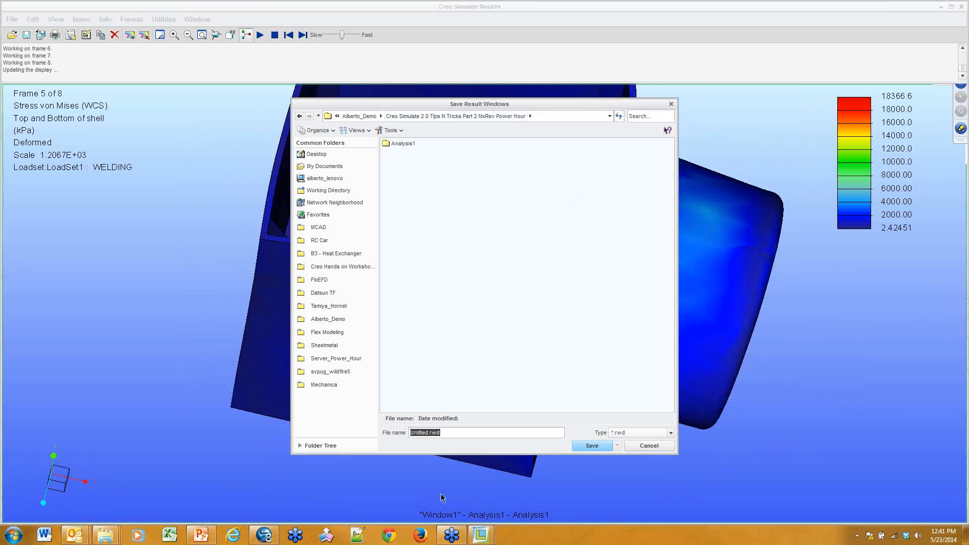
{"action": "left_click", "coordinate": [602, 446]}
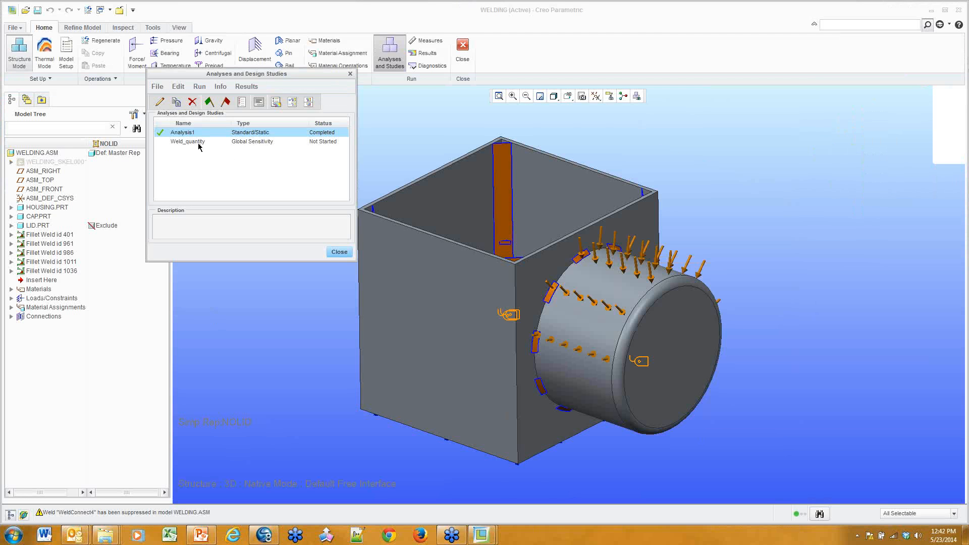
Review the definition of the Weld_quantity sensitivity study without changing it, and delete that study.
{"action": "left_click", "coordinate": [198, 142]}
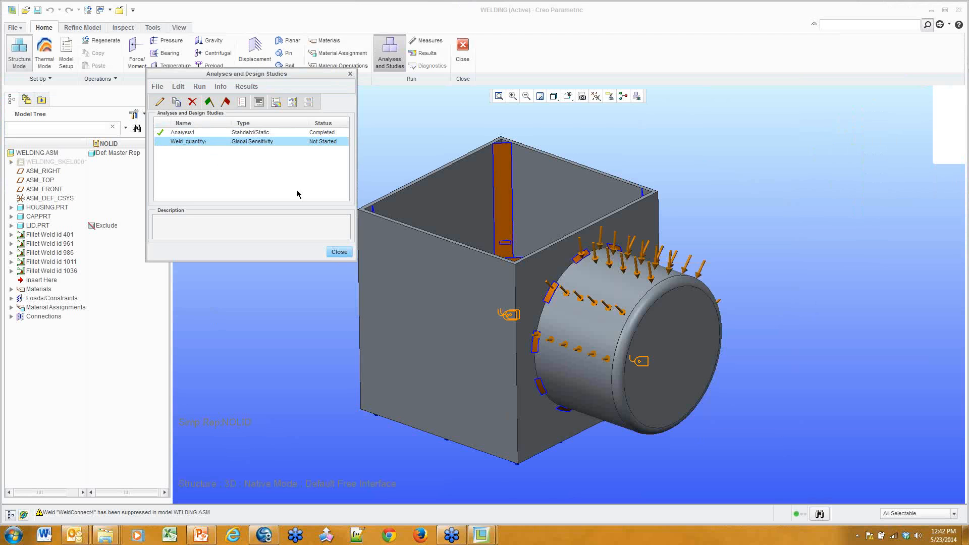
{"action": "right_click", "coordinate": [262, 142]}
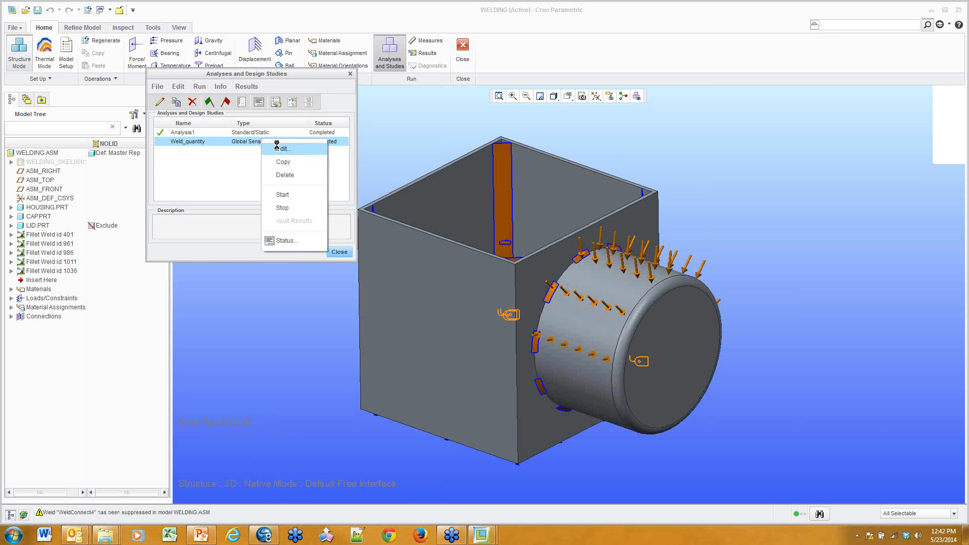
{"action": "left_click", "coordinate": [277, 145]}
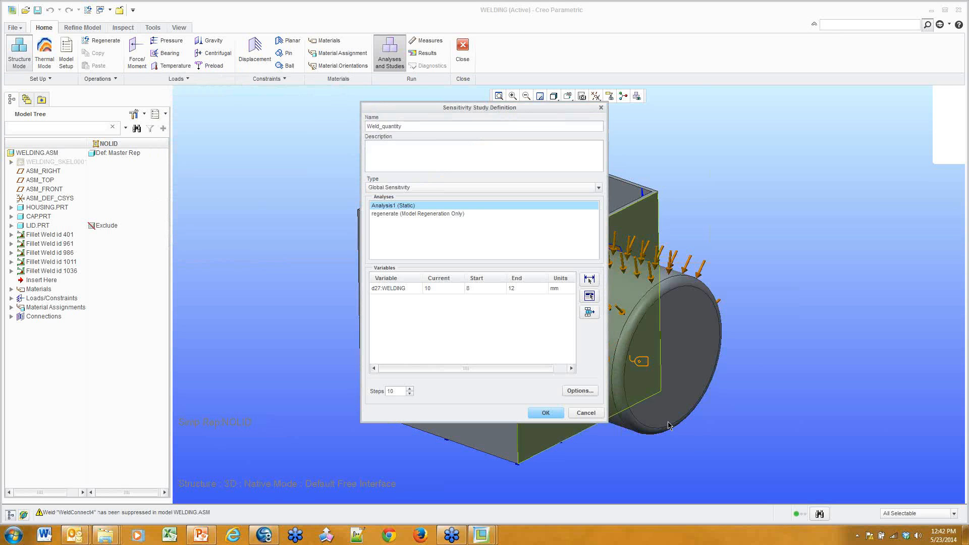
{"action": "left_click", "coordinate": [583, 413]}
{"action": "right_click", "coordinate": [177, 141]}
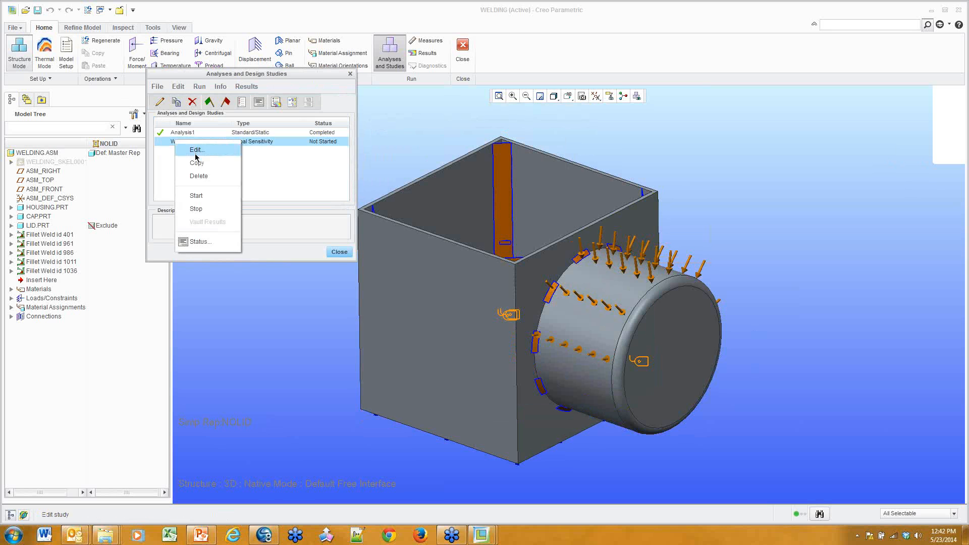
{"action": "left_click", "coordinate": [194, 176]}
Create a new global sensitivity design study based on the static analysis Analysis1.
{"action": "left_click", "coordinate": [157, 86]}
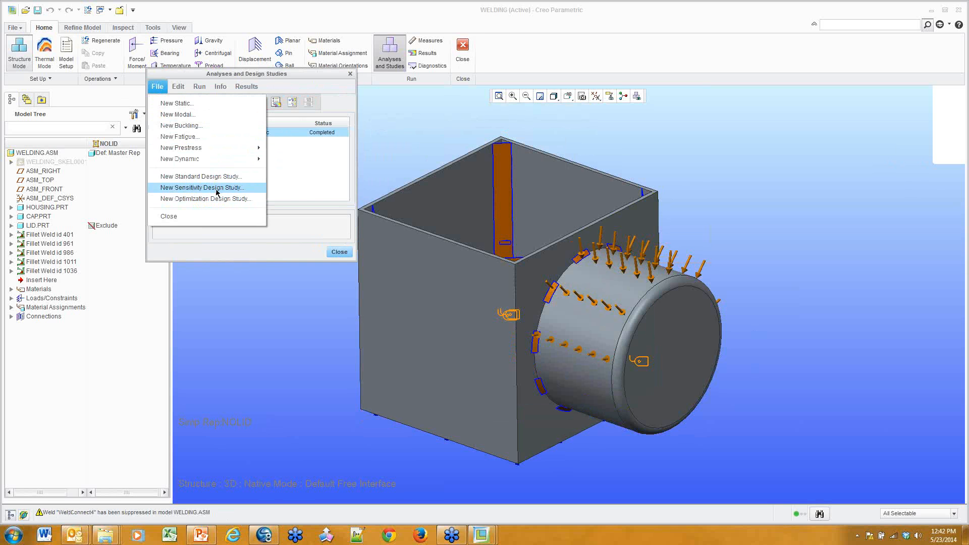
{"action": "left_click", "coordinate": [217, 189]}
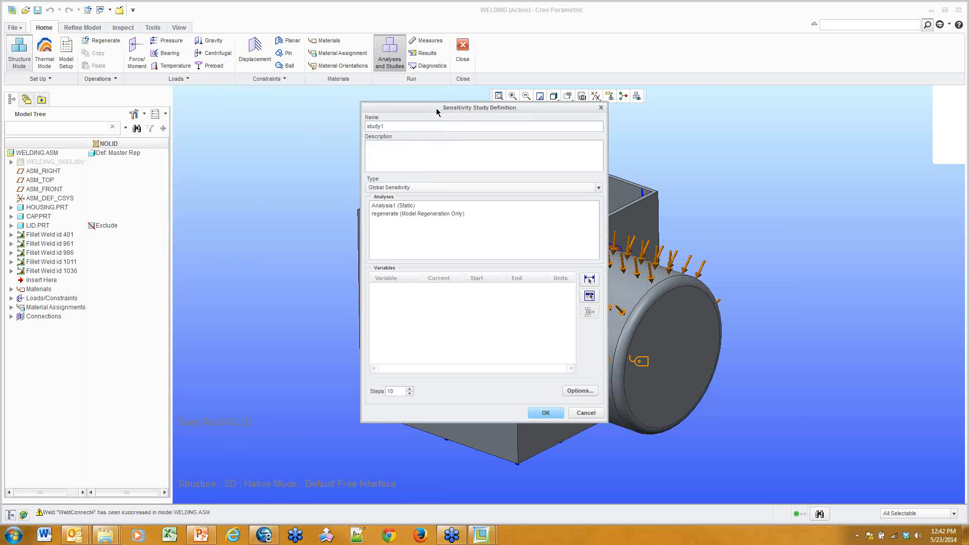
{"action": "left_click_drag", "start_coordinate": [436, 109], "coordinate": [195, 97]}
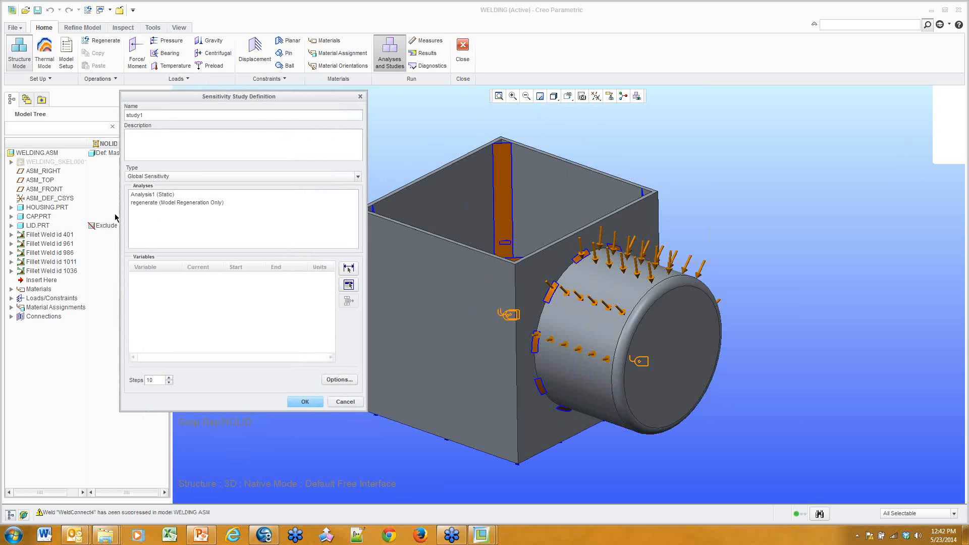
{"action": "left_click", "coordinate": [136, 195]}
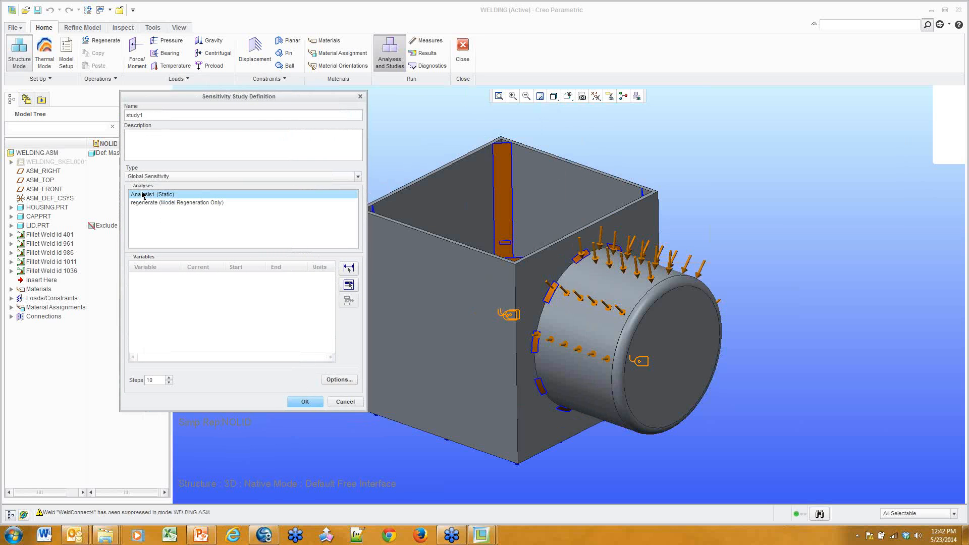
{"action": "left_click_drag", "start_coordinate": [274, 98], "coordinate": [298, 114]}
Add the cap weld's segment-count dimension of the WELDING assembly as the sensitivity study's variable.
{"action": "left_click", "coordinate": [377, 285]}
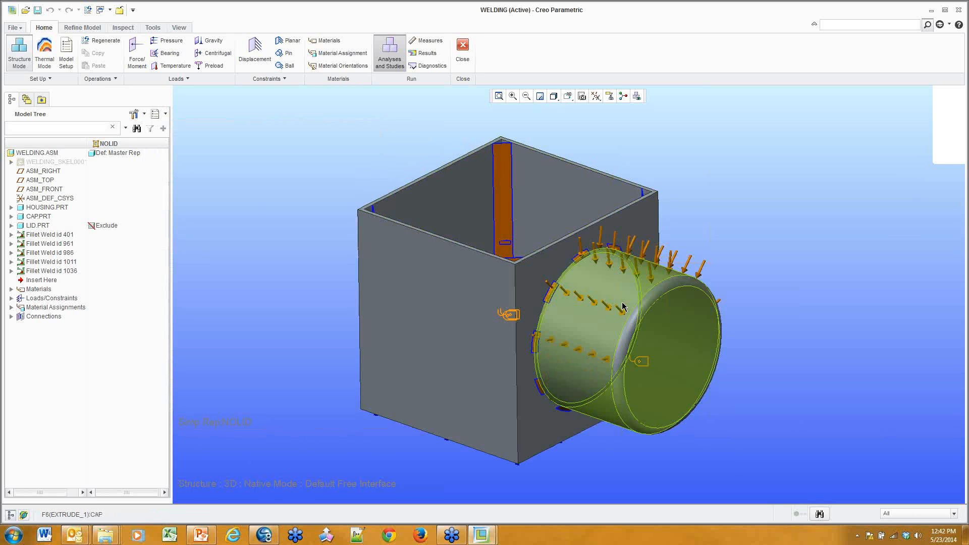
{"action": "left_click", "coordinate": [581, 262]}
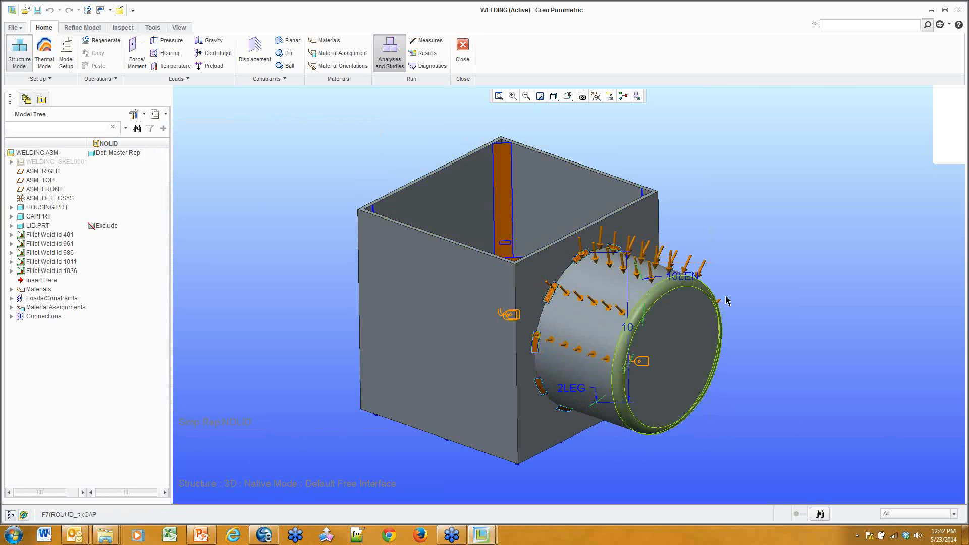
{"action": "left_click", "coordinate": [632, 332]}
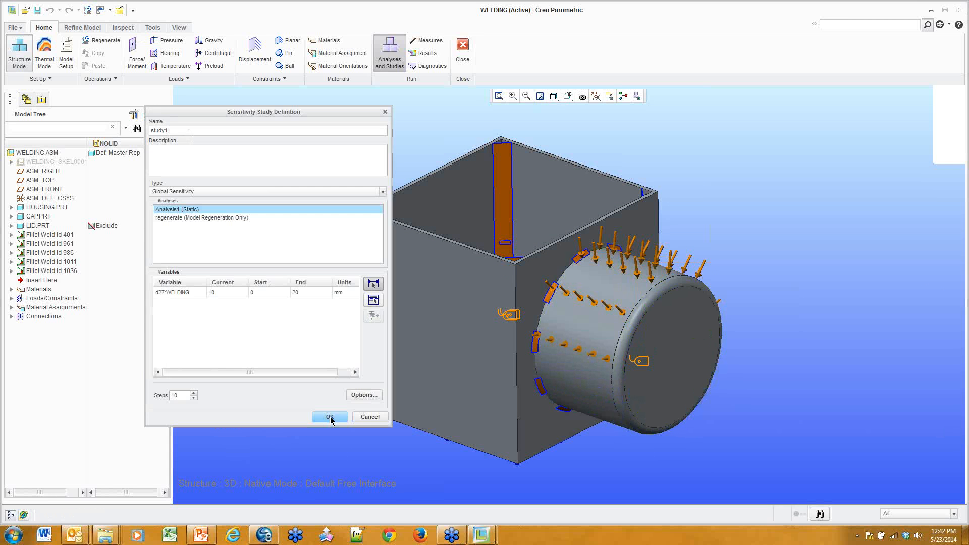
Set the weld variable's range to start at 5 and end at 15, and accept the sensitivity study.
{"action": "left_click", "coordinate": [226, 292]}
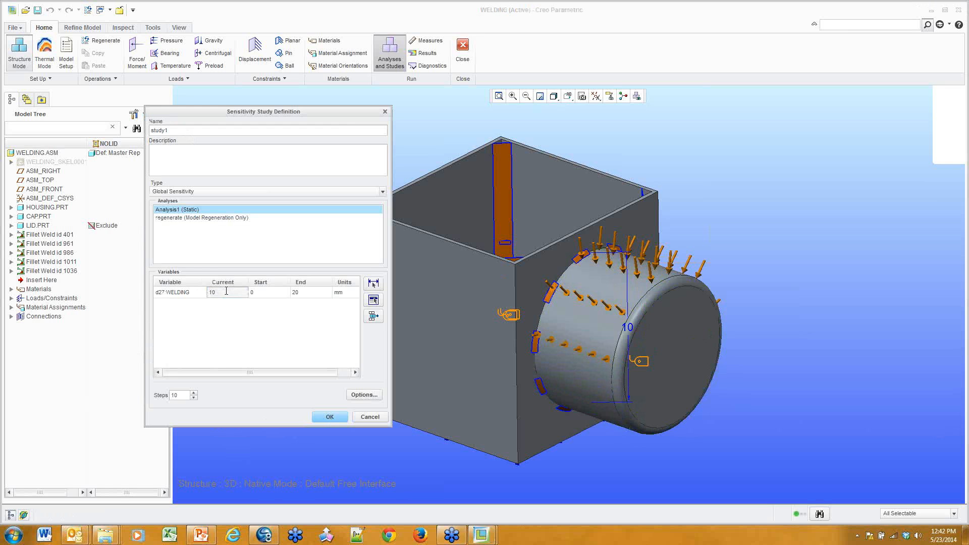
{"action": "left_click", "coordinate": [276, 294]}
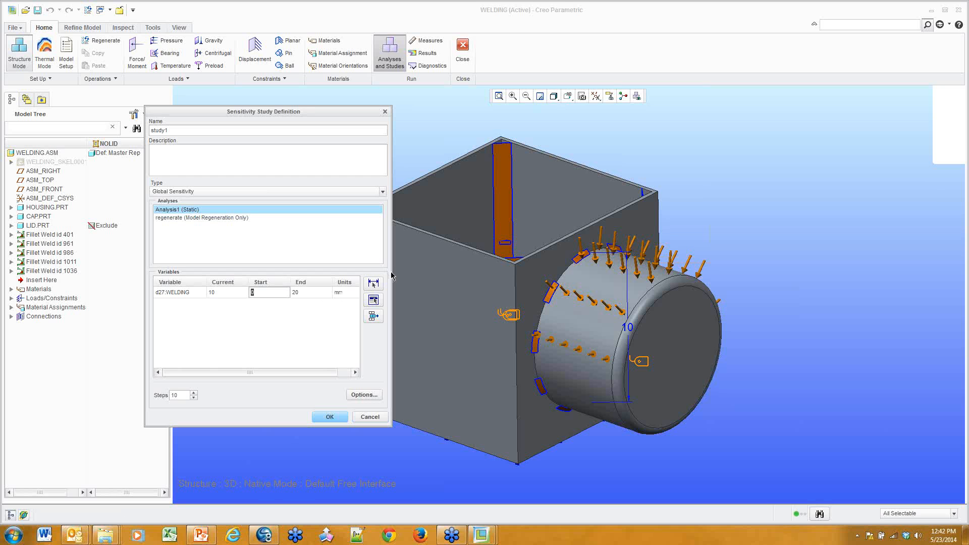
{"action": "type", "text": "5"}
{"action": "left_click", "coordinate": [307, 292]}
{"action": "type", "text": "15"}
{"action": "left_click", "coordinate": [270, 292]}
{"action": "left_click", "coordinate": [336, 418]}
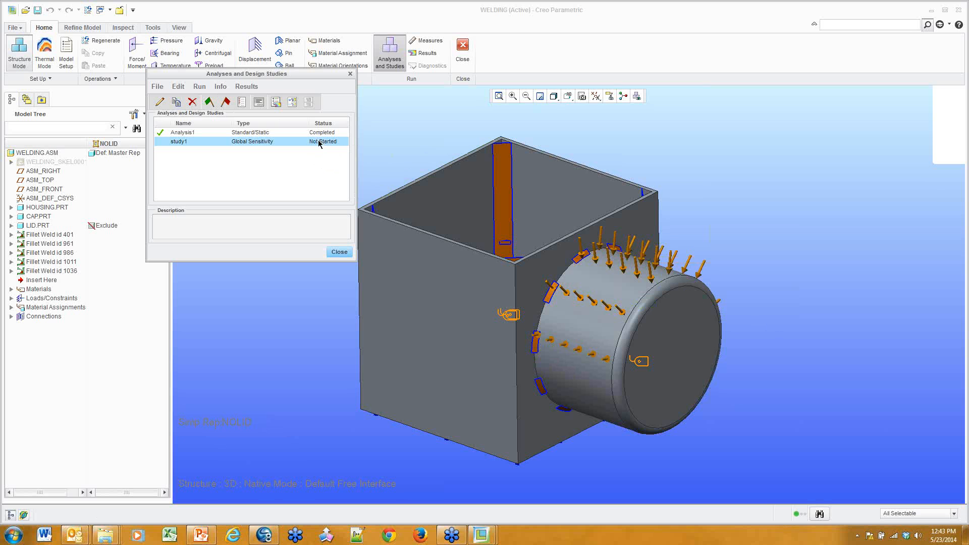
Close the list of analyses and design studies and save WELDING.ASM.
{"action": "left_click", "coordinate": [260, 133]}
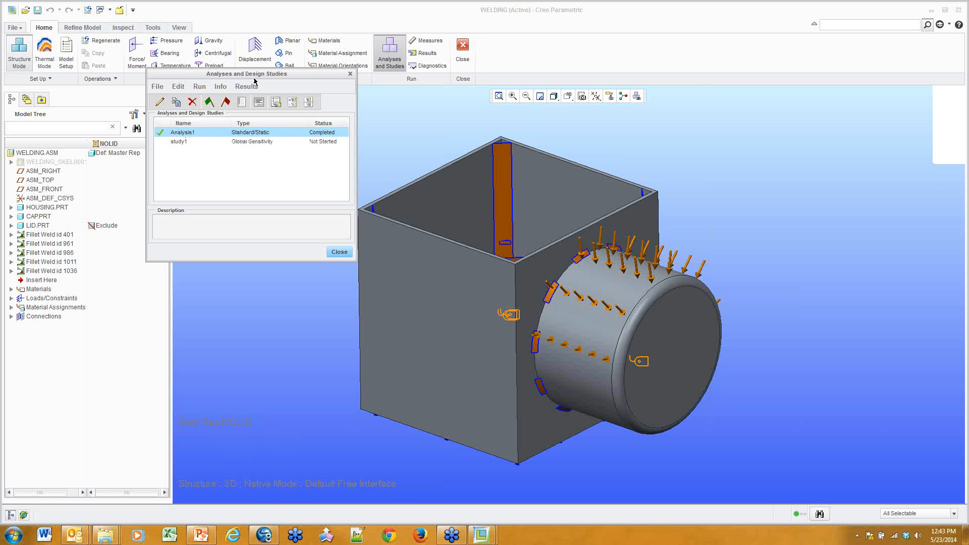
{"action": "left_click", "coordinate": [340, 252]}
{"action": "key", "text": "ctrl+s"}
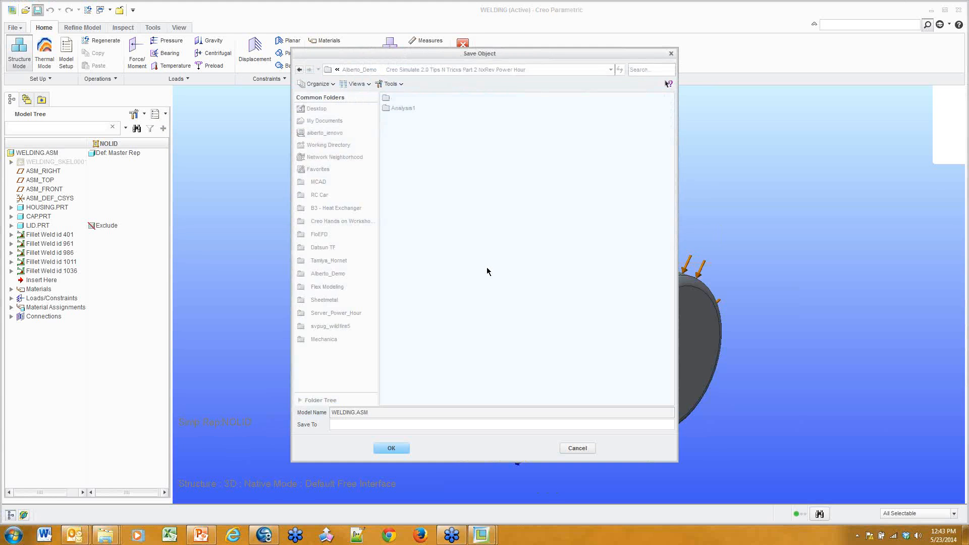
{"action": "key", "text": "Return"}
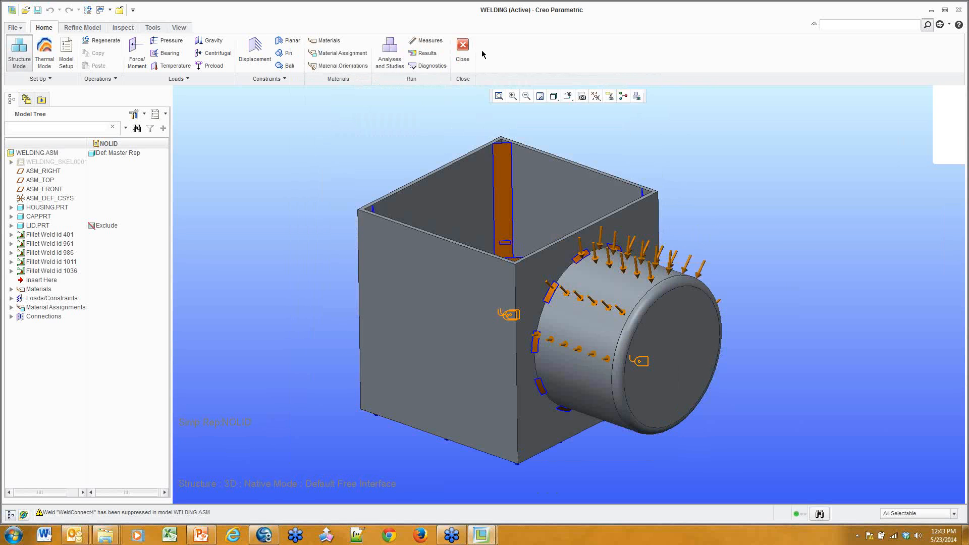
Exit the simulation environment and save the WELDING assembly again in the standard modelling environment.
{"action": "left_click", "coordinate": [463, 46]}
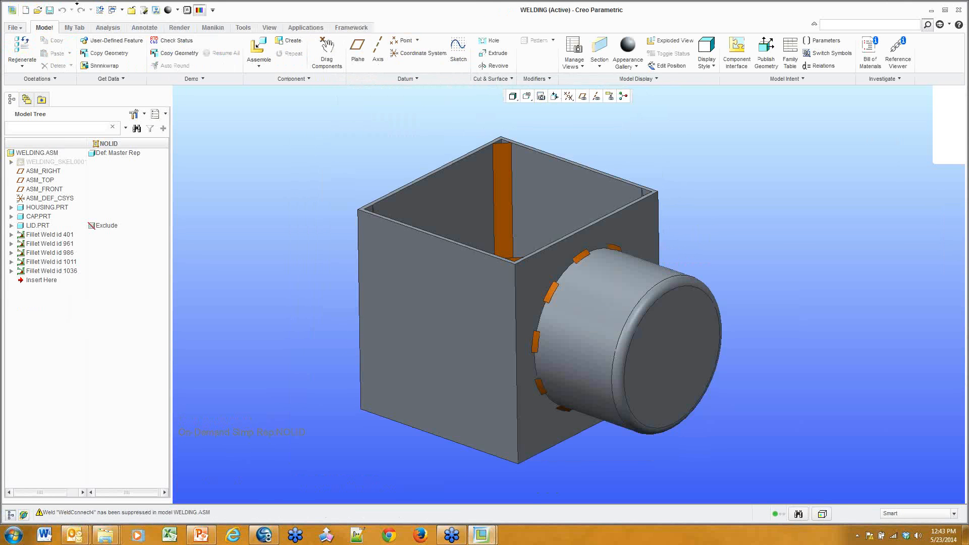
{"action": "key", "text": "ctrl+s"}
{"action": "key", "text": "Return"}
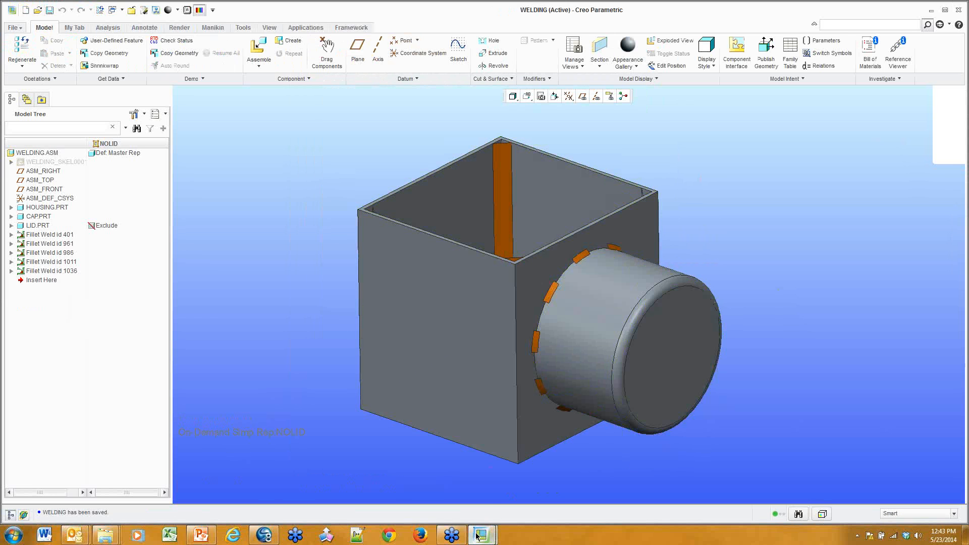
Switch to the Creo Simulate tips presentation in PowerPoint, start its slide show and advance to the Meshing slide.
{"action": "left_click", "coordinate": [201, 535]}
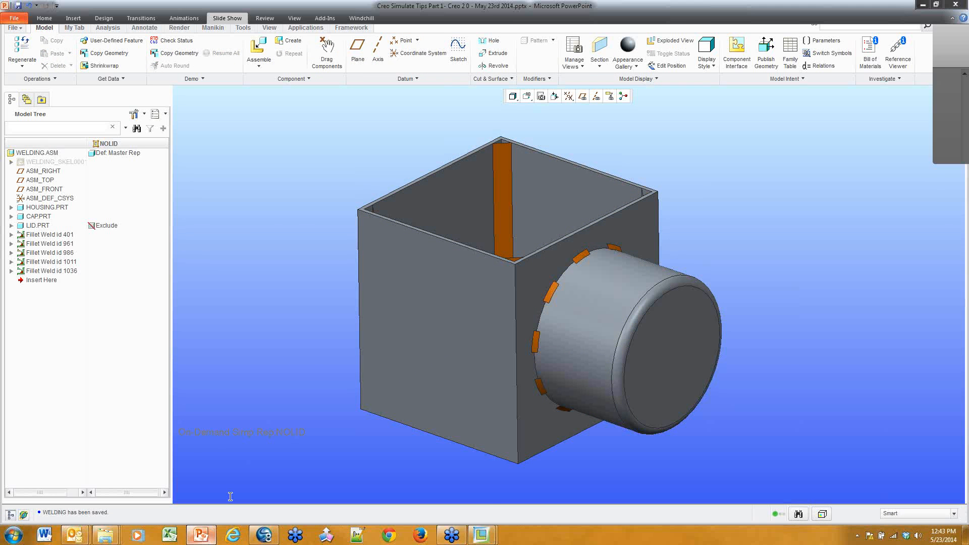
{"action": "left_click", "coordinate": [50, 41]}
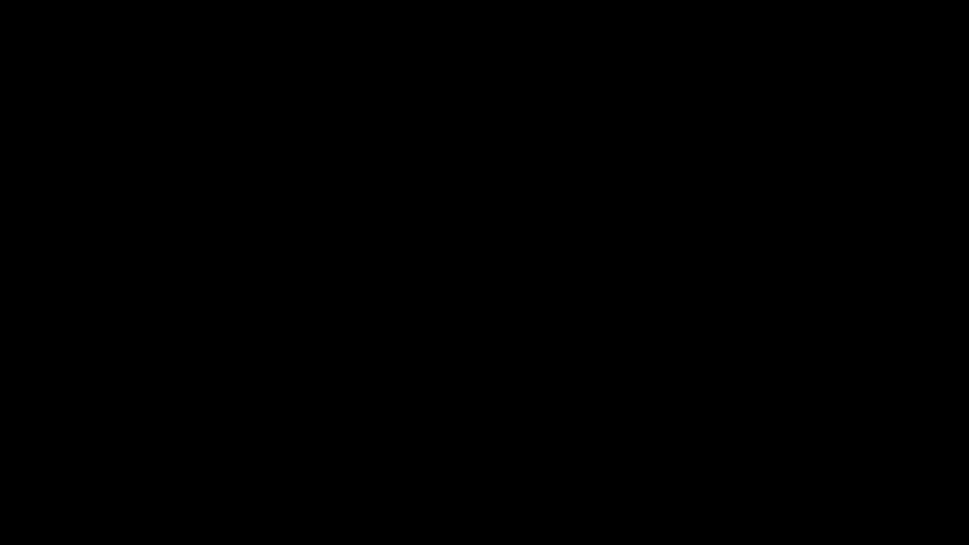
{"action": "key", "text": "Right"}
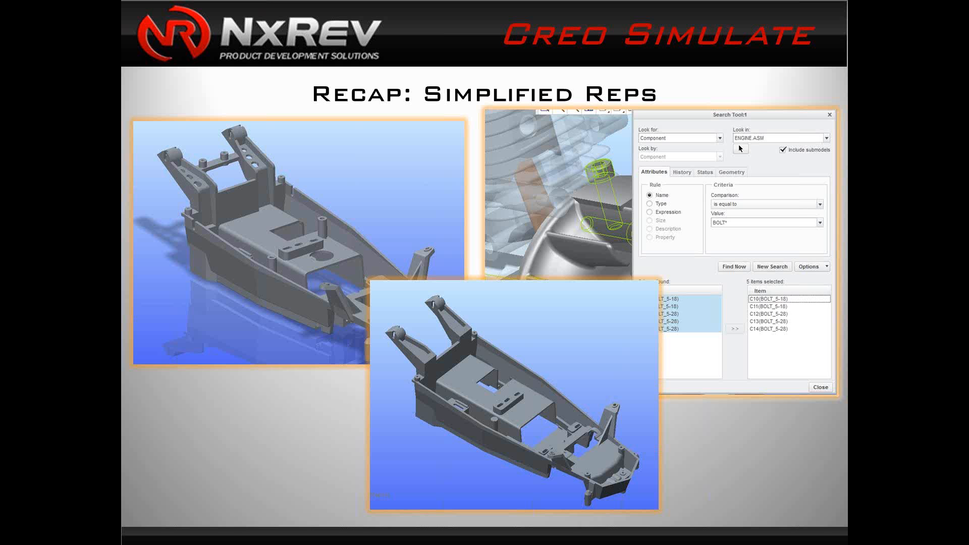
{"action": "key", "text": "Right"}
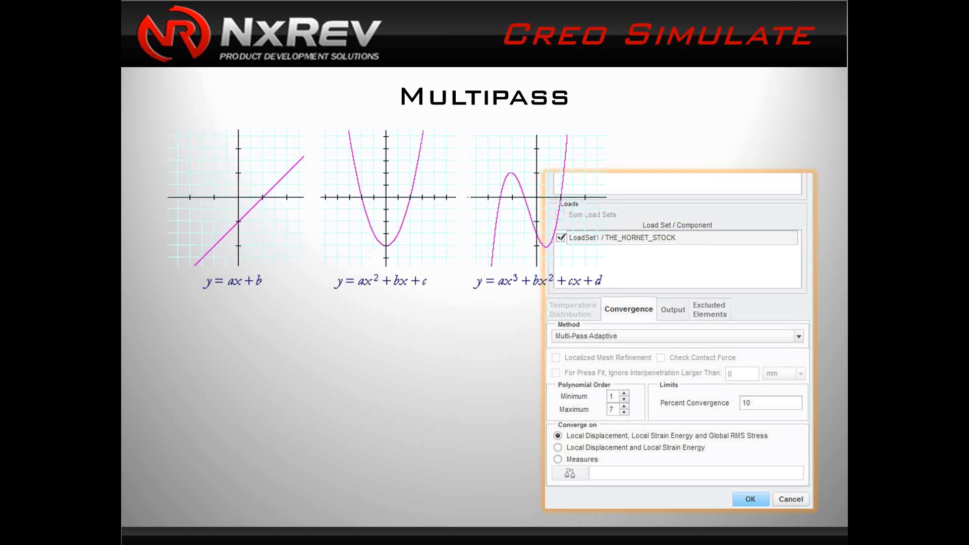
{"action": "left_click", "coordinate": [762, 400]}
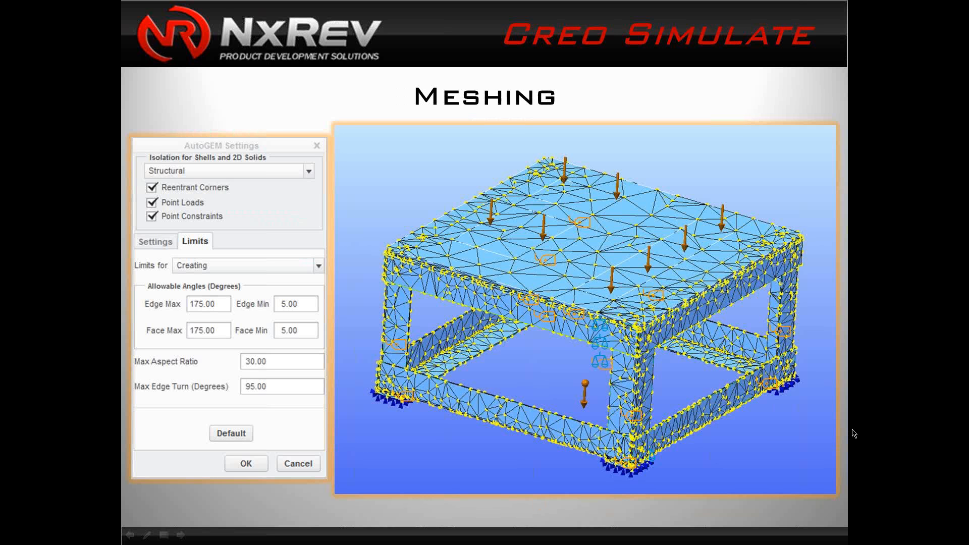